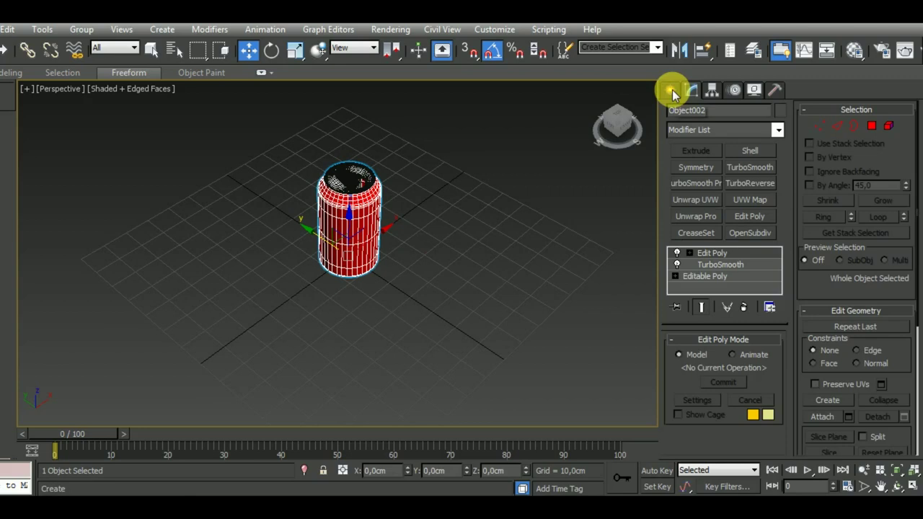
Create a PArray emitter beside the can and pick the red can (Object002) as its emitting object.
left_click(671, 89)
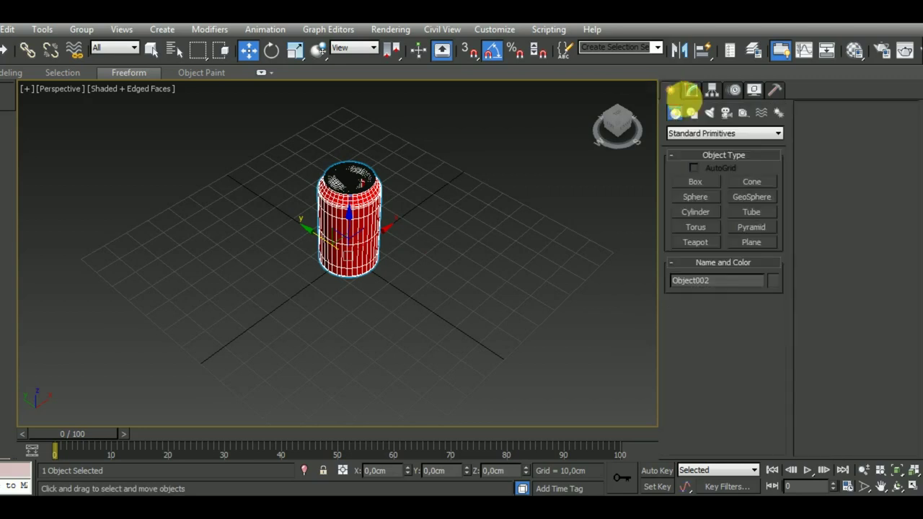
left_click(710, 132)
left_click(703, 174)
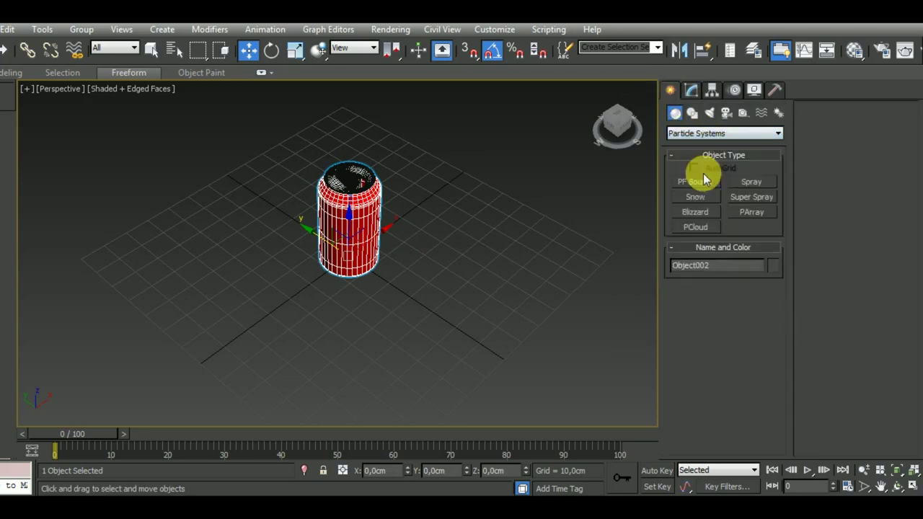
left_click(752, 212)
left_click_drag(501, 293, 502, 288)
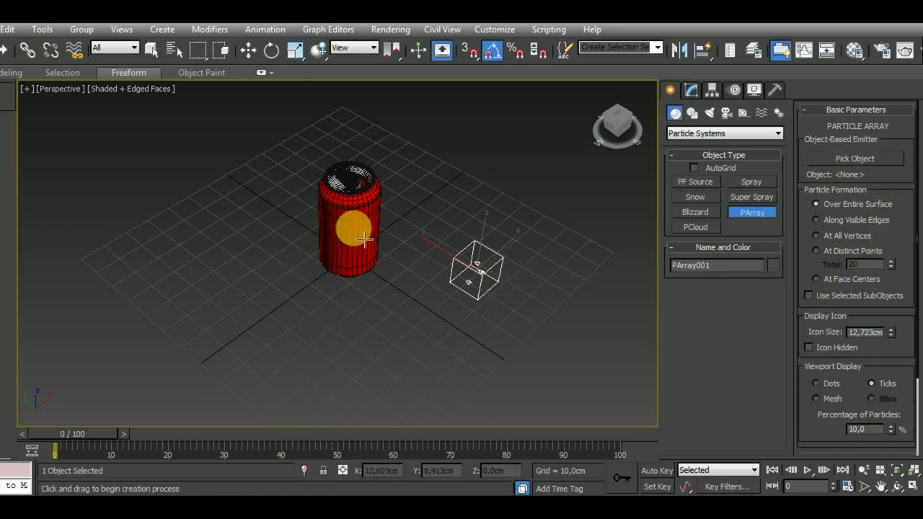
left_click(837, 157)
left_click(337, 229)
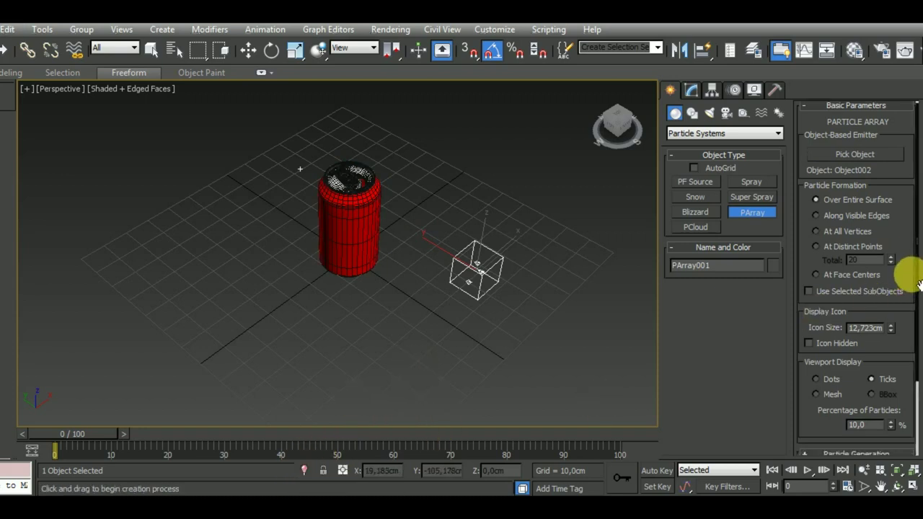
scroll(901, 267, "down", 3)
Display PArray001 as Mesh at 100%, use a fixed total count, and set speed and timing to 0.
left_click(816, 302)
left_click_drag(884, 337, 858, 350)
type("100")
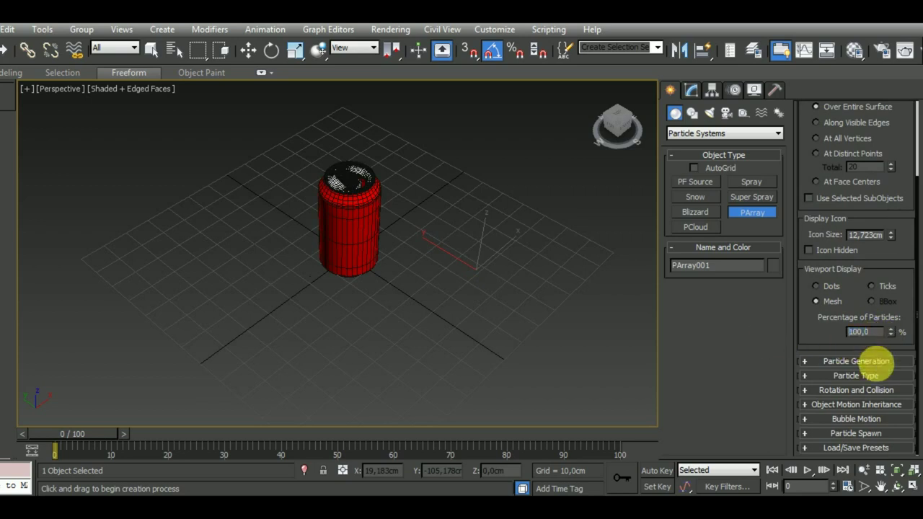
left_click(879, 361)
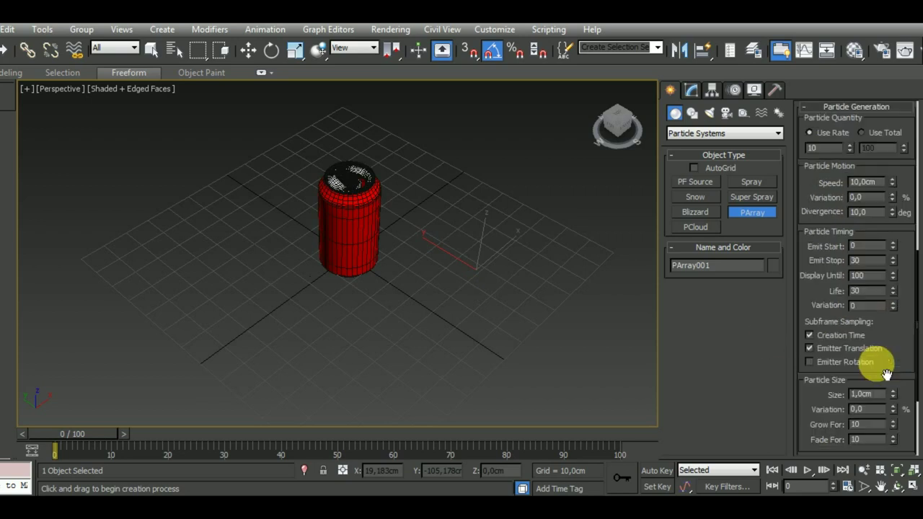
left_click(869, 137)
left_click_drag(882, 180, 793, 199)
type("0")
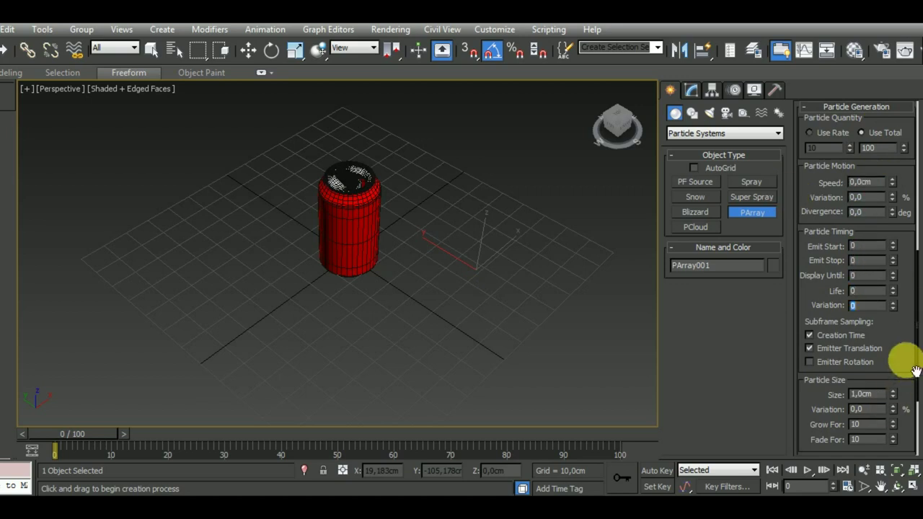
left_click_drag(915, 370, 907, 206)
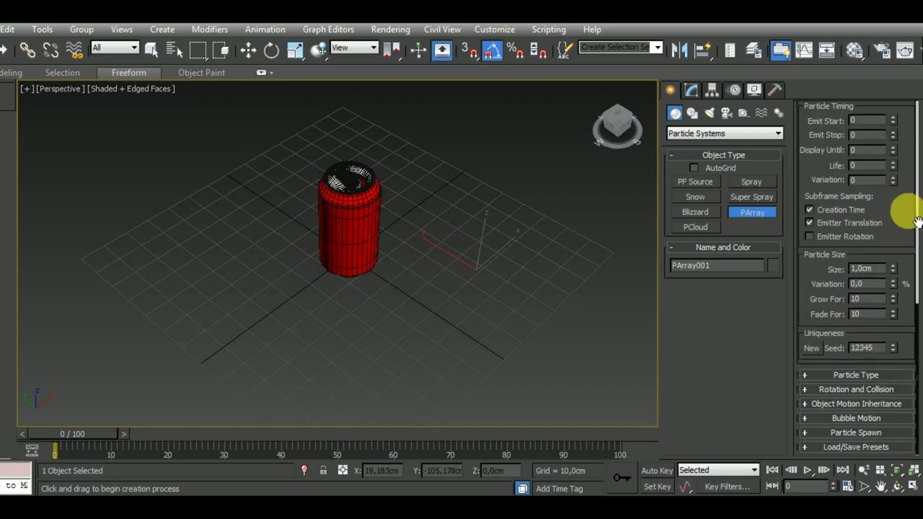
Make the particles MetaParticles and raise the particle size to 7,28cm.
left_click(813, 376)
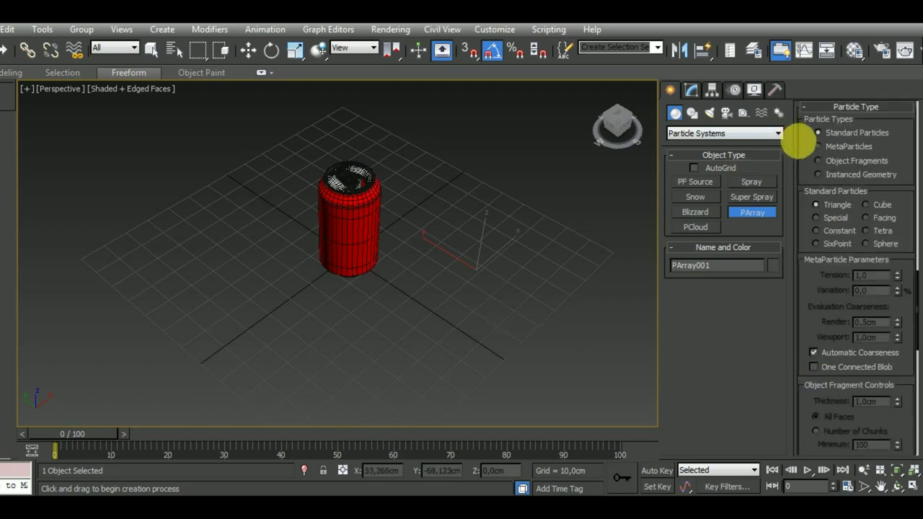
left_click(817, 147)
mouse_move(429, 330)
middle_mouse_down("alt")
mouse_move(457, 291)
mouse_move(443, 341)
middle_mouse_up("alt")
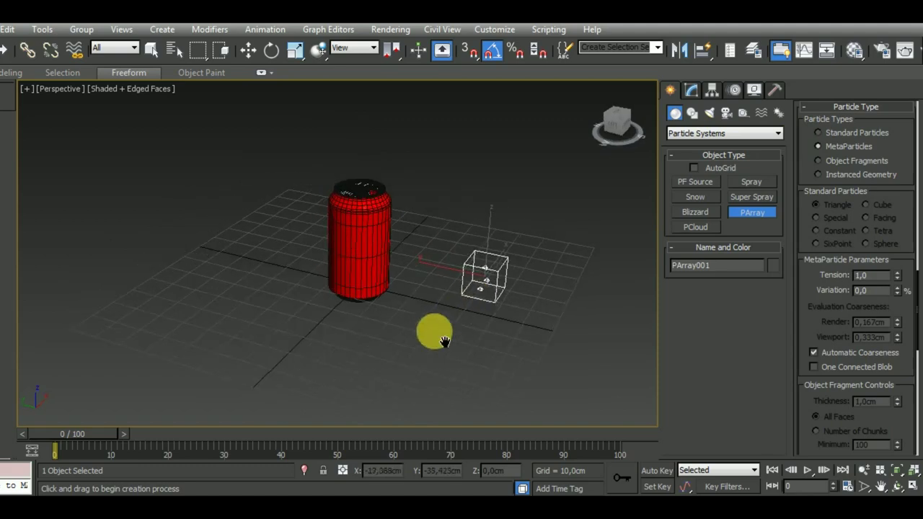
scroll(364, 239, "up", 5)
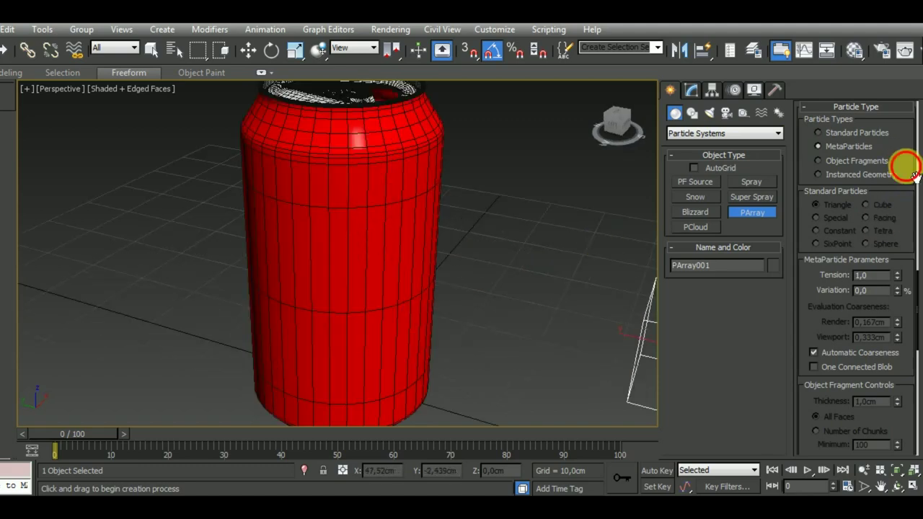
scroll(910, 170, "up", 5)
left_click_drag(892, 181, 910, 106)
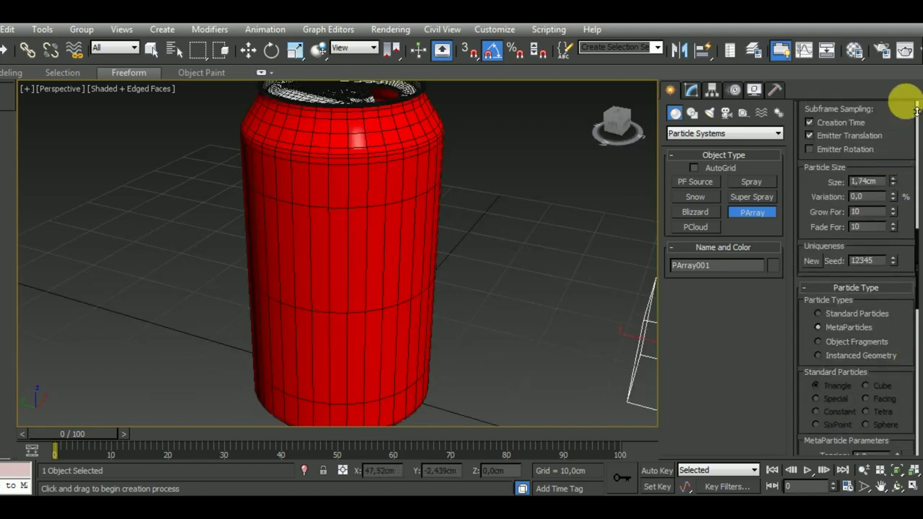
left_click_drag(10, 257, 901, 331)
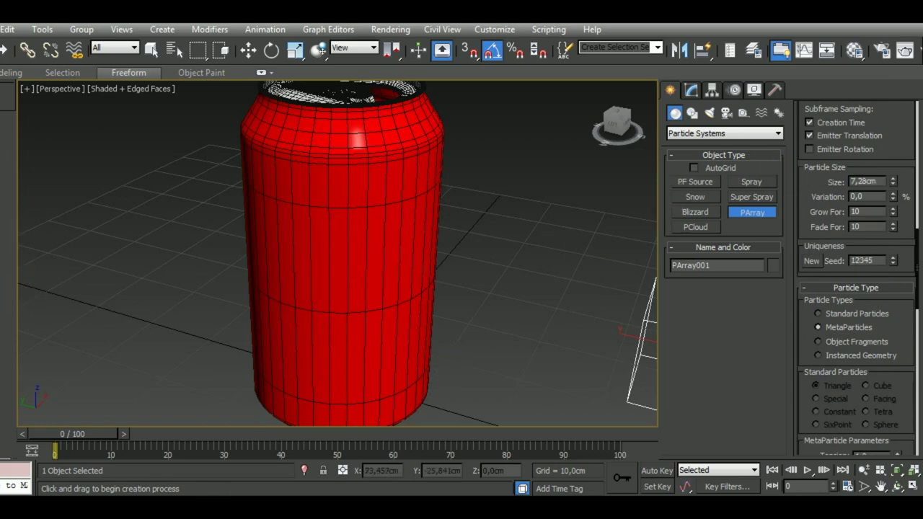
scroll(889, 377, "up", 5)
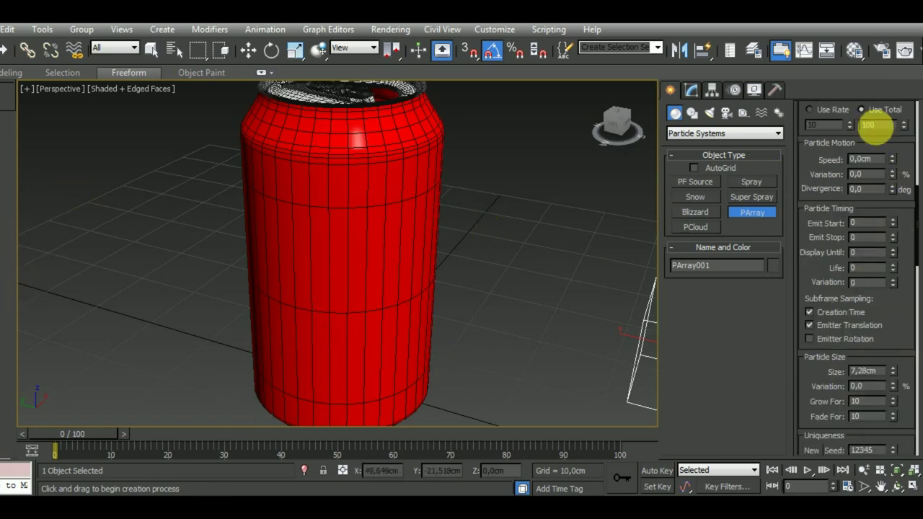
Set Use Total to 1000, Grow For and Fade For to 0, and the particle size to 1,0cm.
double_click(891, 125)
type("500")
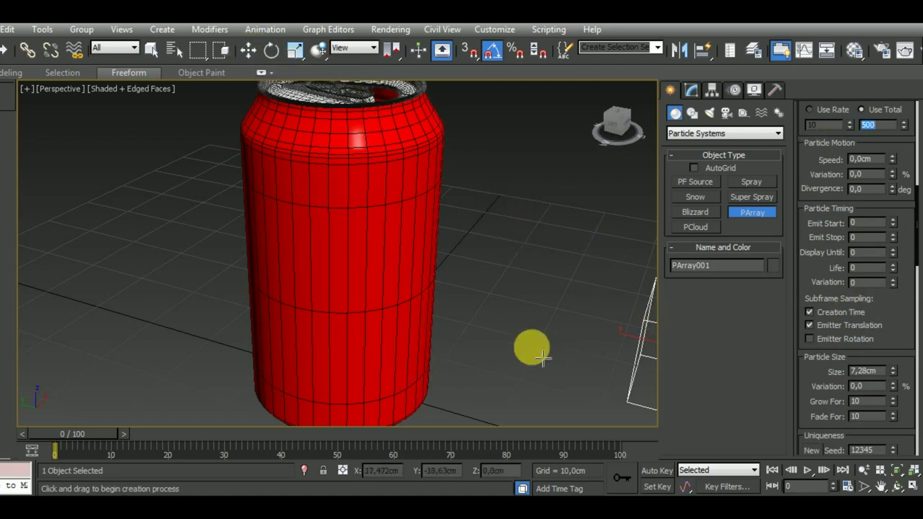
middle_click_drag(532, 350, 497, 317)
left_click(890, 127)
type("1000")
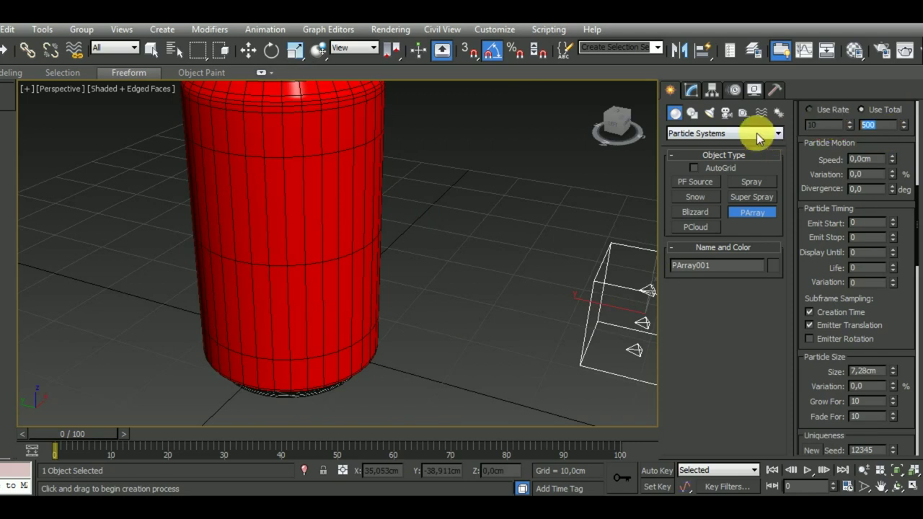
right_click(892, 402)
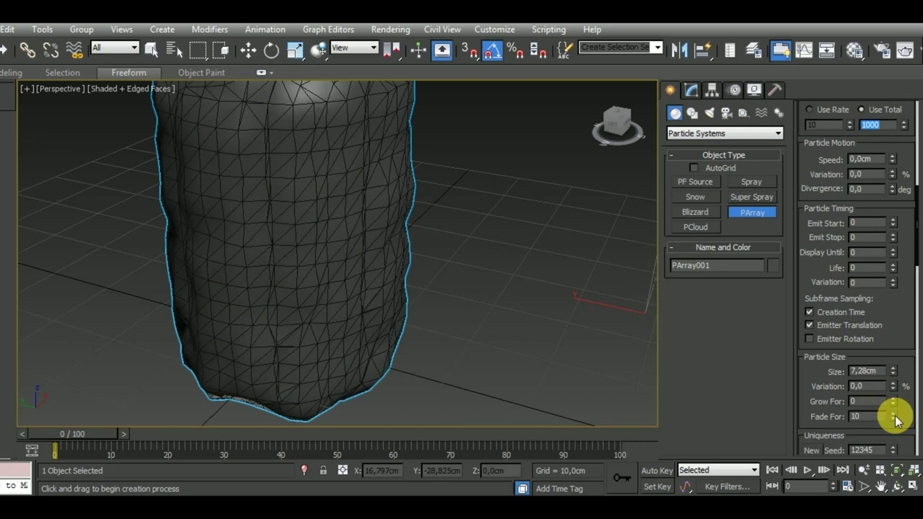
left_click(882, 376)
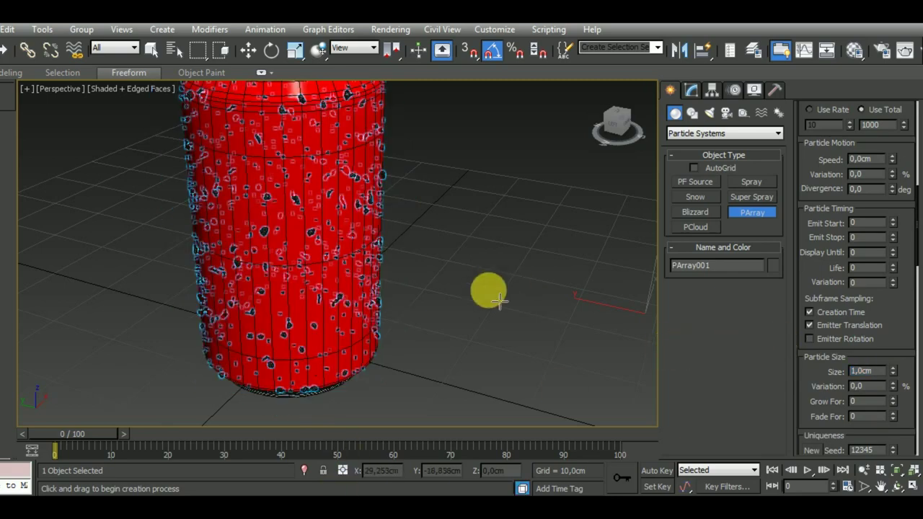
mouse_move(499, 302)
middle_mouse_down()
mouse_move(499, 330)
mouse_move(478, 252)
middle_mouse_up()
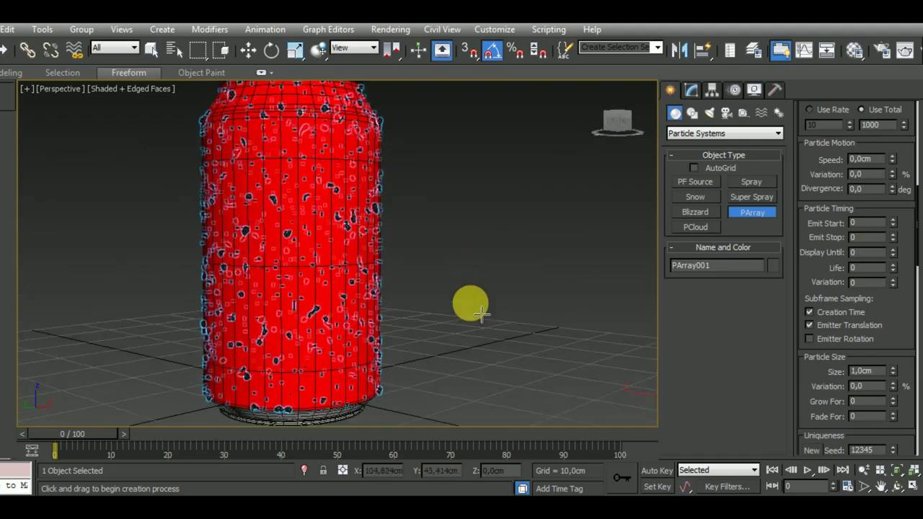
mouse_move(469, 305)
middle_mouse_down("alt")
mouse_move(511, 313)
mouse_move(494, 351)
mouse_move(474, 340)
mouse_move(469, 274)
mouse_move(478, 361)
mouse_move(486, 363)
middle_mouse_up("alt")
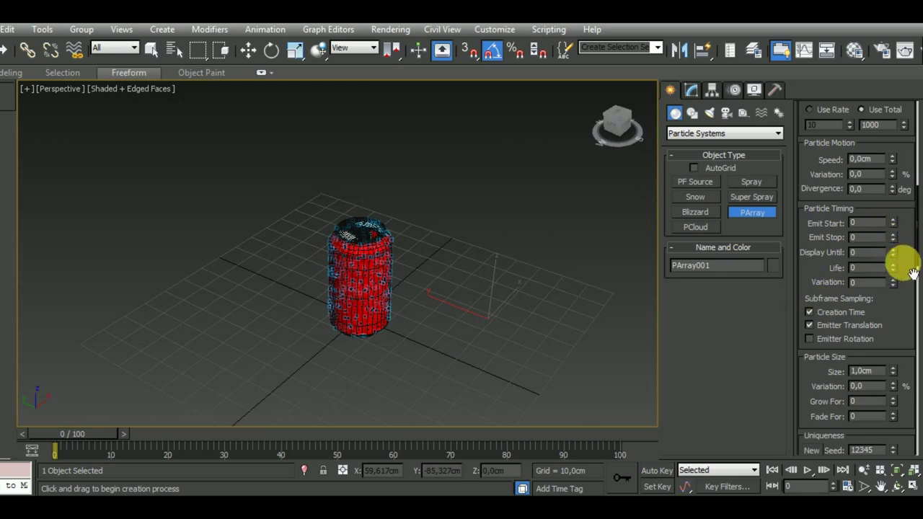
mouse_move(900, 313)
left_mouse_down()
mouse_move(918, 177)
mouse_move(900, 437)
mouse_move(885, 468)
left_mouse_up()
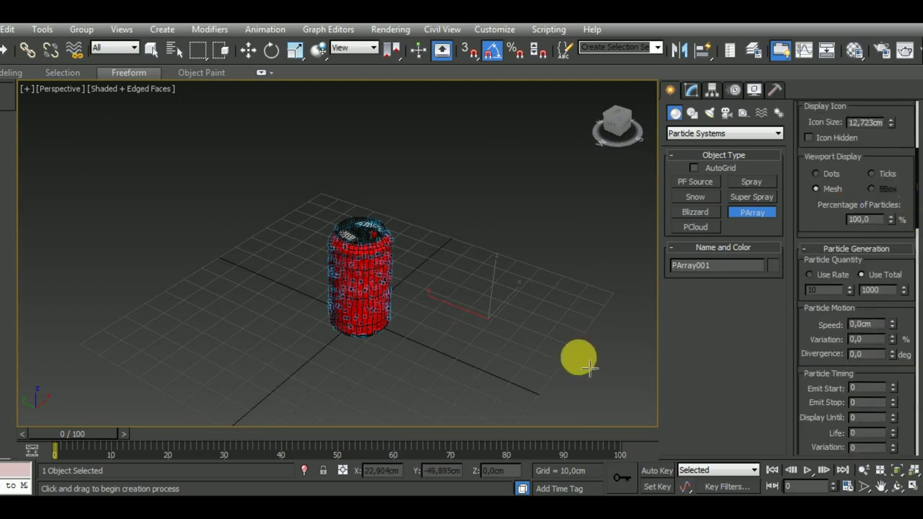
mouse_move(910, 144)
left_mouse_down()
mouse_move(919, 382)
mouse_move(919, 183)
left_mouse_up()
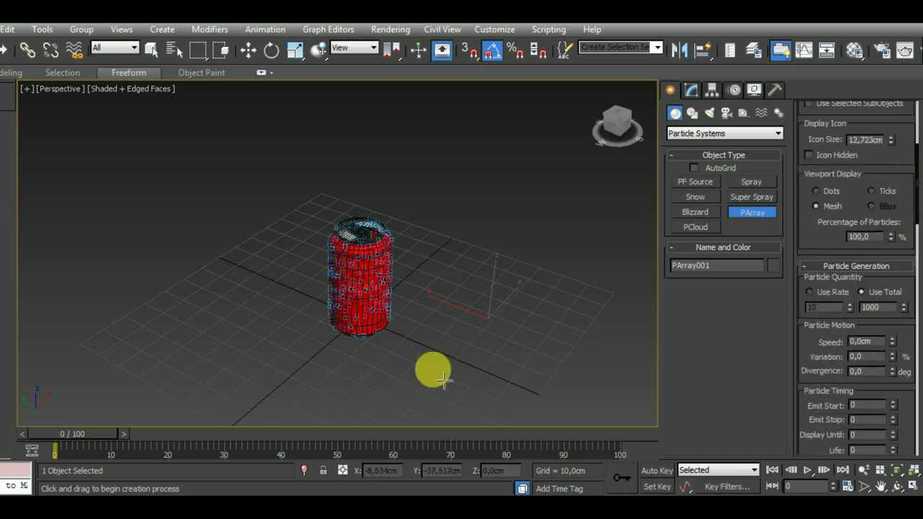
scroll(448, 364, "up", 2)
scroll(417, 288, "up", 3)
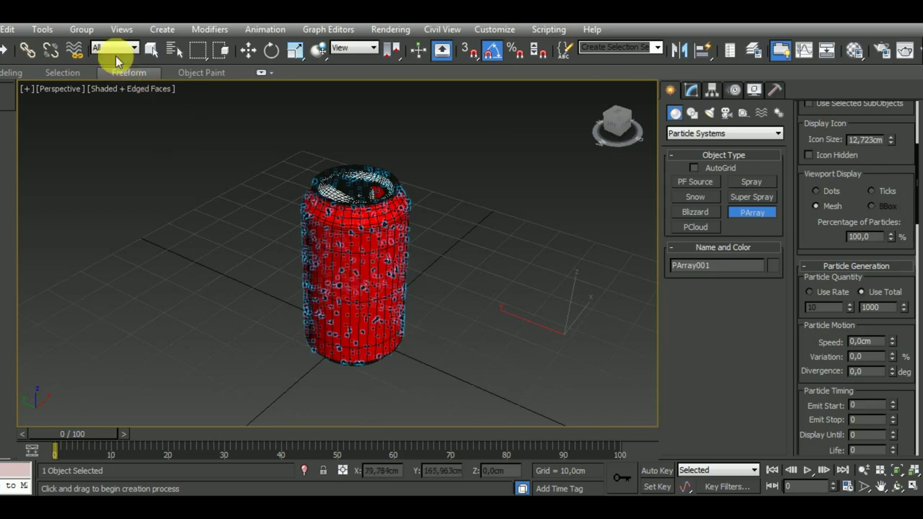
Select PArray001 and take a Single snapshot with Mesh clone method, creating GPArray001.
left_click(42, 30)
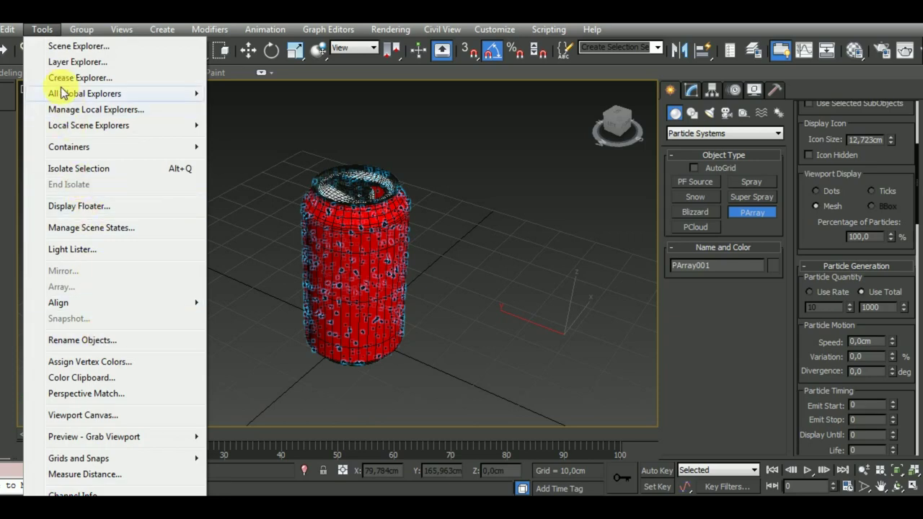
left_click(42, 36)
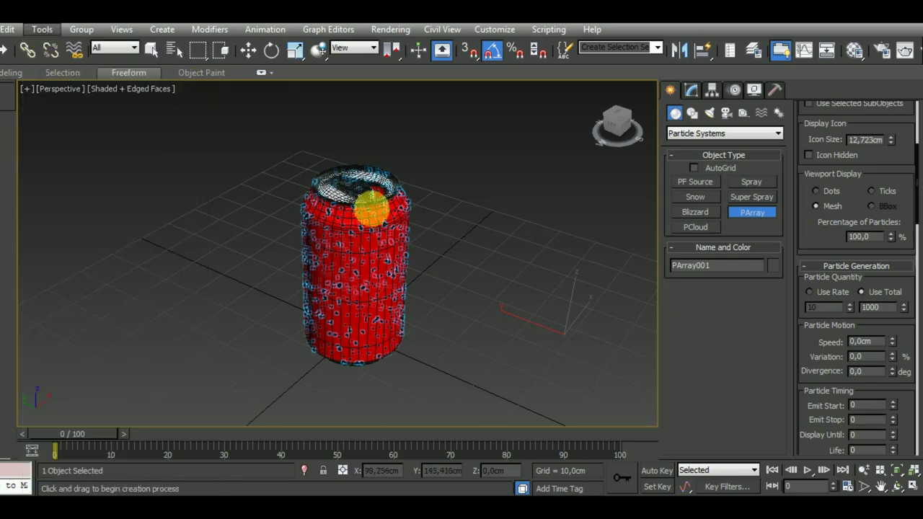
mouse_move(482, 340)
middle_mouse_down()
mouse_move(498, 352)
mouse_move(491, 309)
mouse_move(504, 325)
middle_mouse_up()
left_click(248, 50)
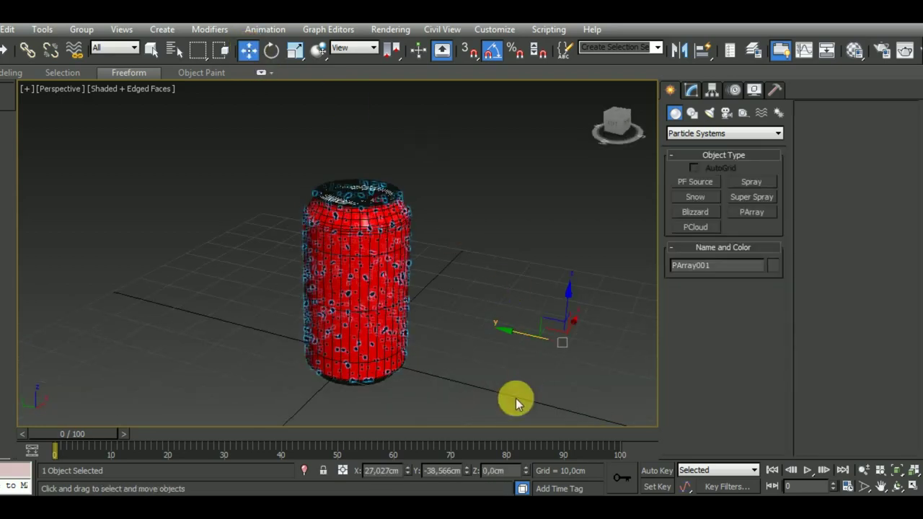
middle_click_drag(516, 398, 529, 393)
left_click(690, 89)
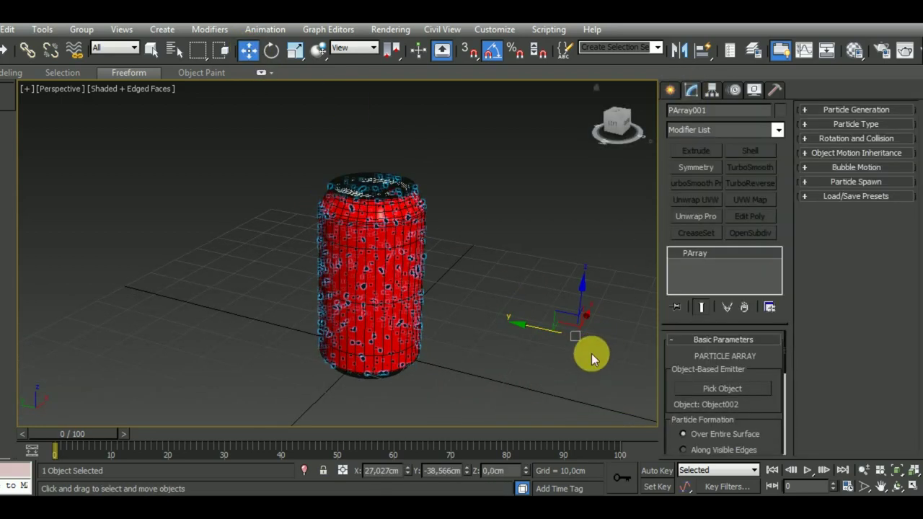
left_click(42, 30)
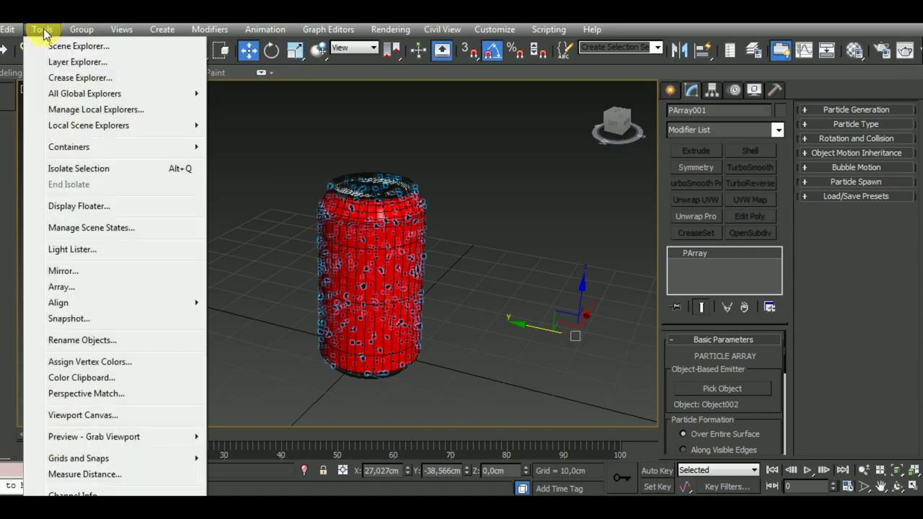
left_click(93, 327)
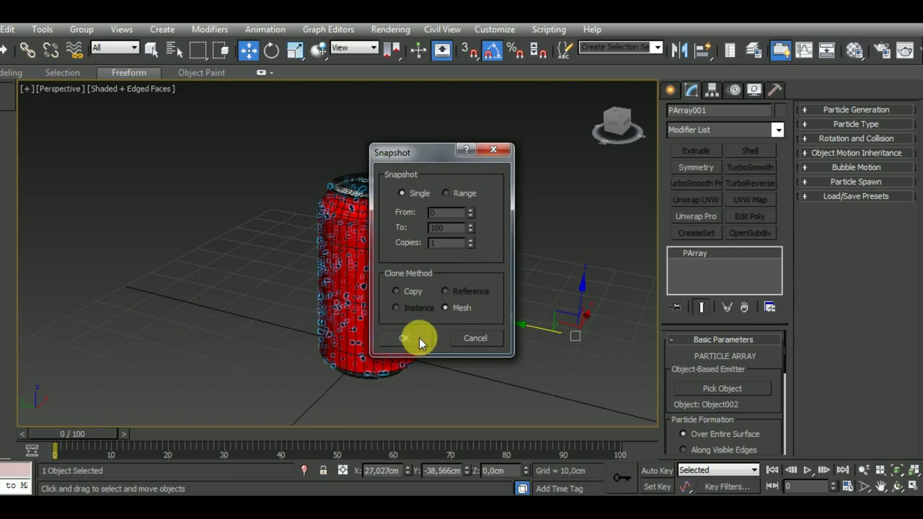
left_click(419, 338)
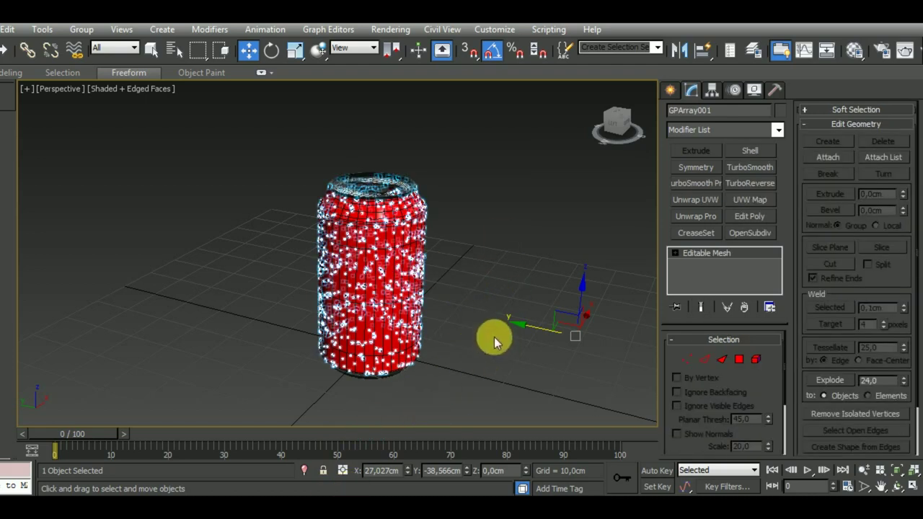
Isolate the can lid (Cylinder001) and test its TurboSmooth at 1 then 2 iterations.
scroll(371, 202, "up", 5)
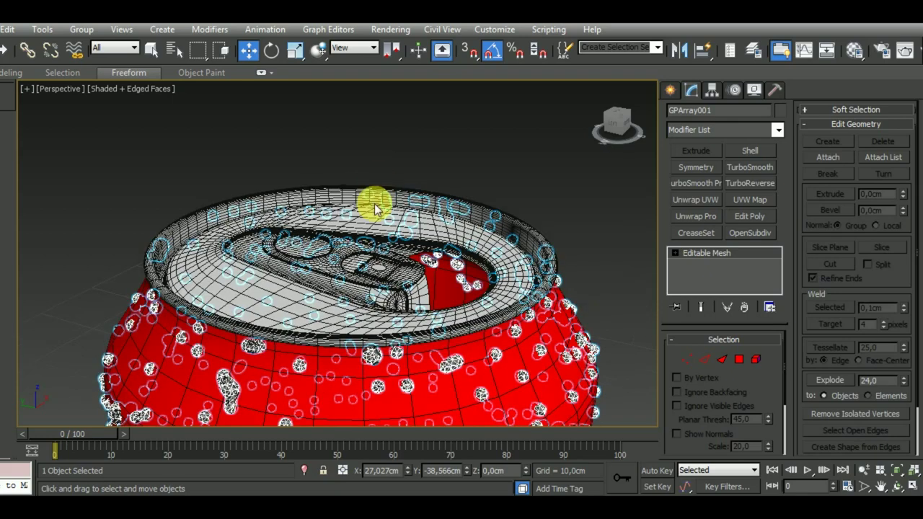
left_click(280, 316)
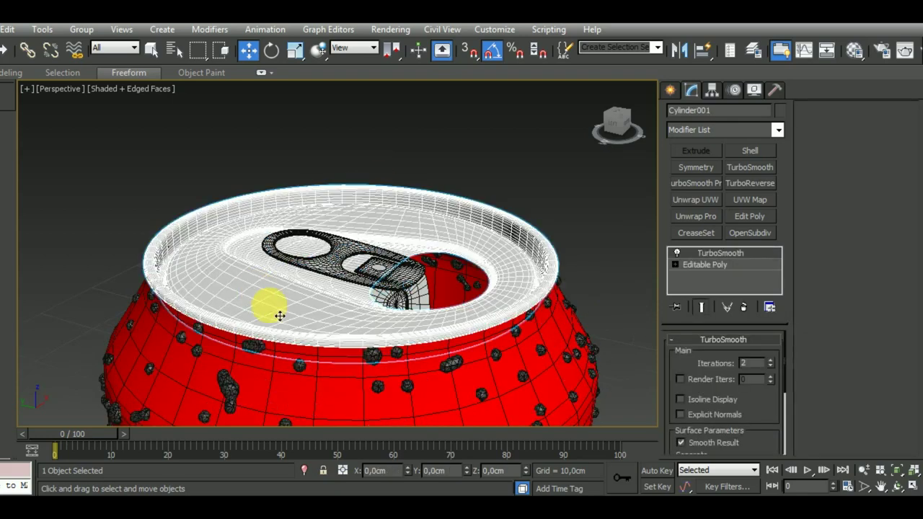
left_click(304, 470)
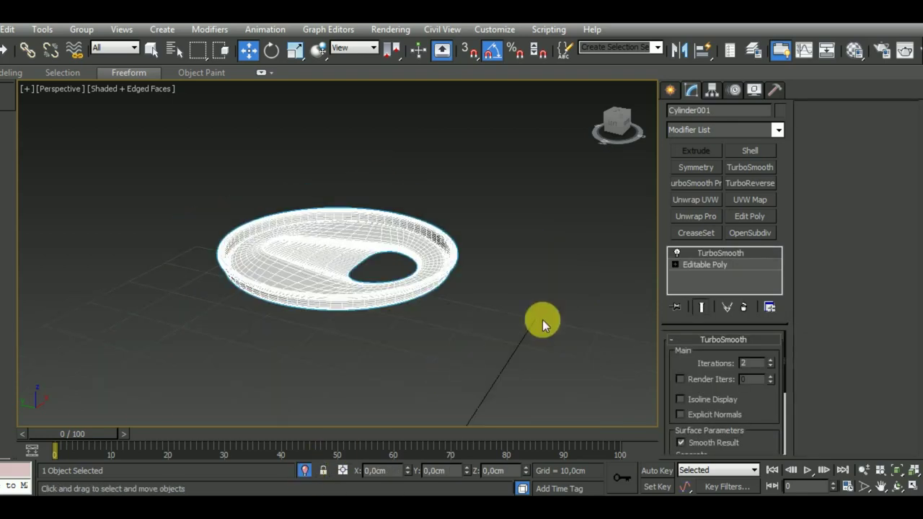
left_click(771, 367)
mouse_move(539, 315)
middle_mouse_down("alt")
mouse_move(511, 370)
mouse_move(548, 354)
middle_mouse_up("alt")
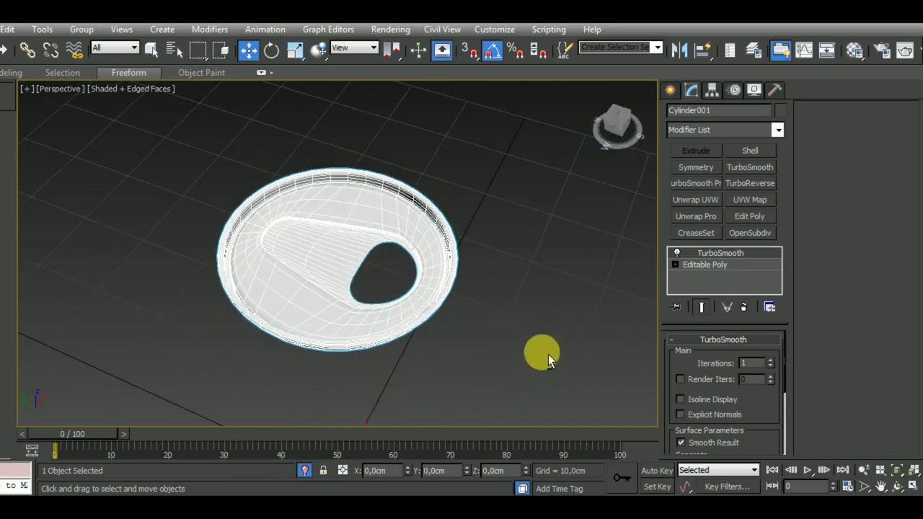
left_click(771, 361)
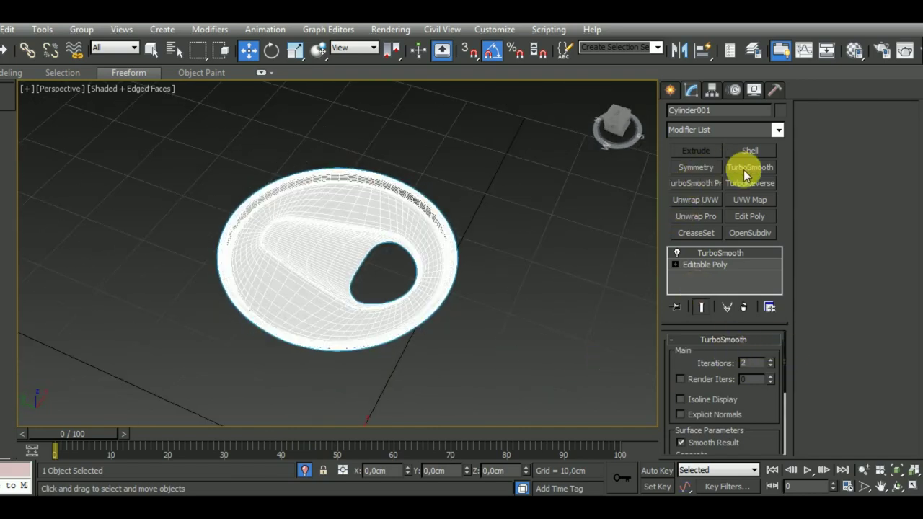
Add an Edit Poly modifier above the lid's TurboSmooth and arm PArray creation.
left_click(750, 217)
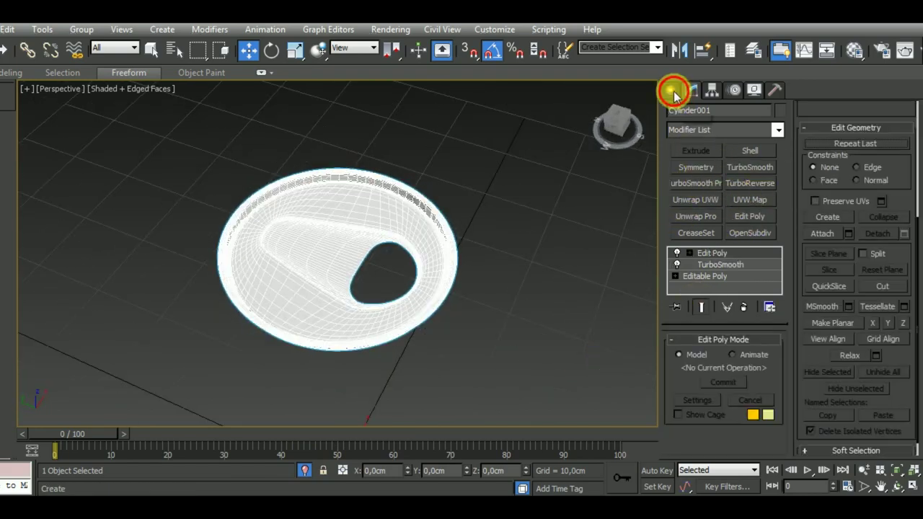
left_click(674, 92)
left_click(752, 212)
Draw a second PArray emitter beside the lid and pick the lid as its emitter object.
middle_click_drag(532, 329, 366, 280)
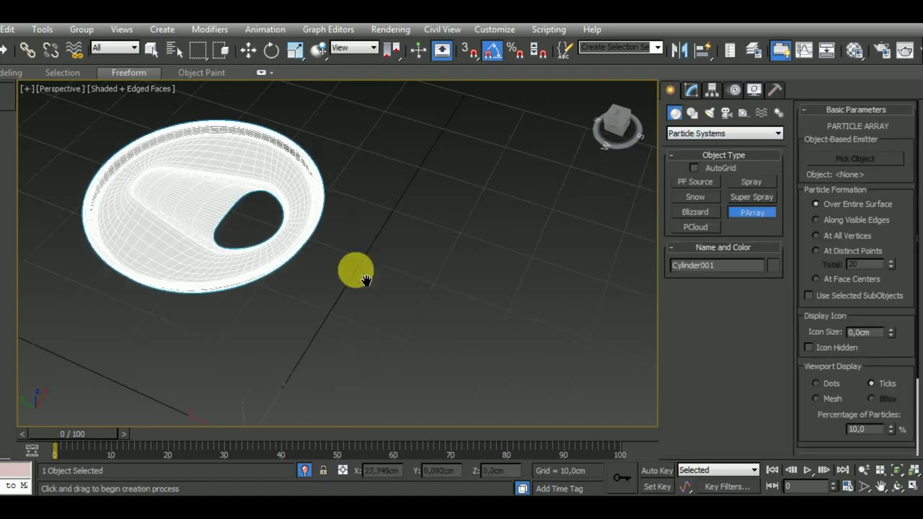
scroll(366, 280, "down", 3)
left_click_drag(386, 268, 409, 283)
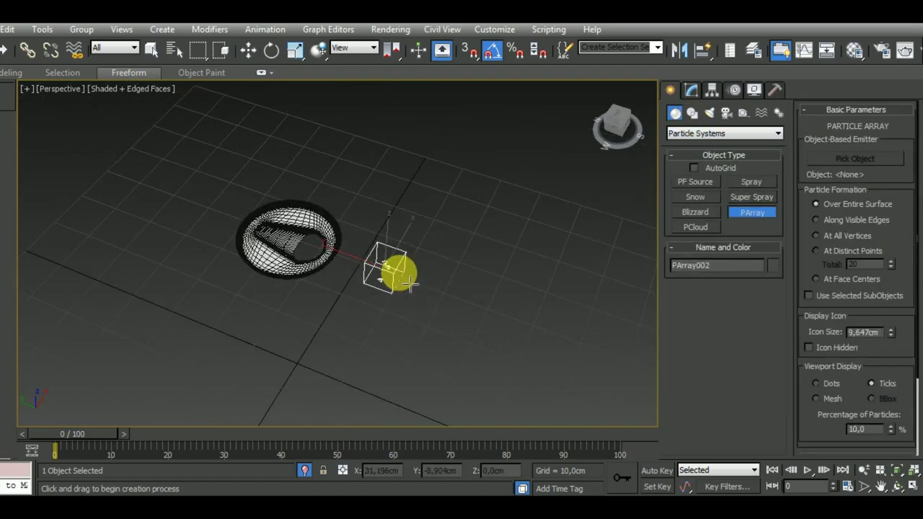
left_click(858, 157)
left_click(306, 238)
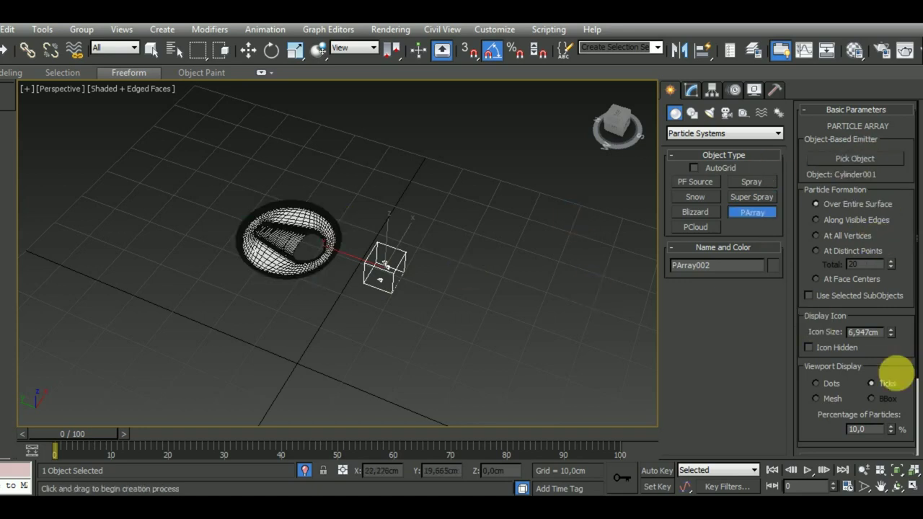
Display PArray002's particles as Mesh at 100% and set Use Total to 1000.
left_click(828, 408)
left_click(869, 431)
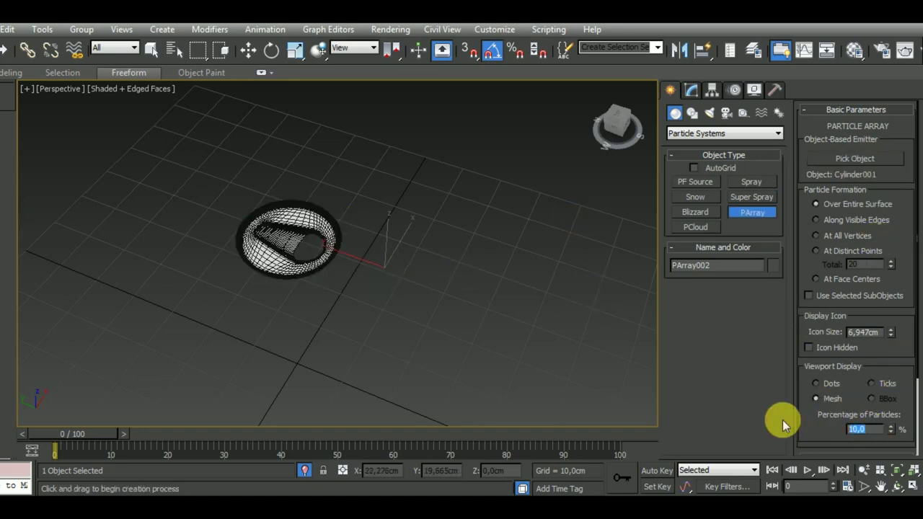
type("100")
key("Return")
scroll(901, 231, "down", 2)
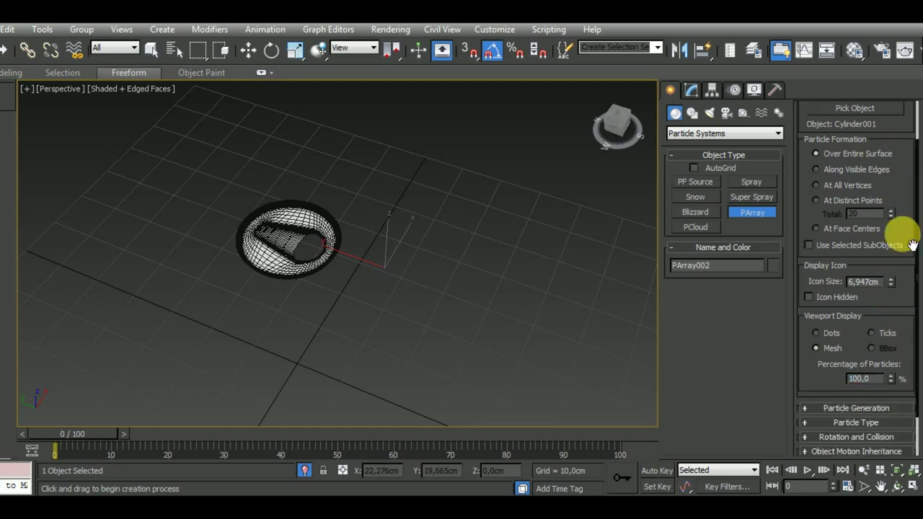
scroll(901, 299, "down", 2)
left_click(887, 354)
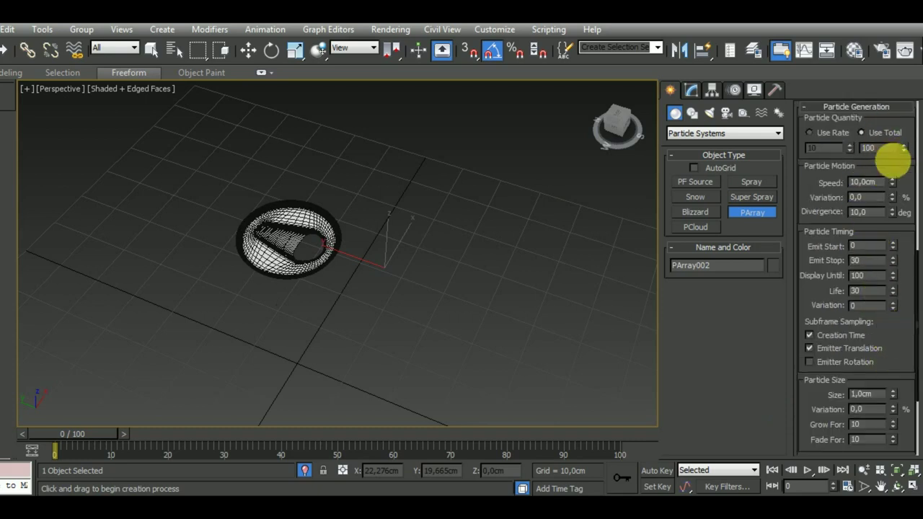
key("Tab")
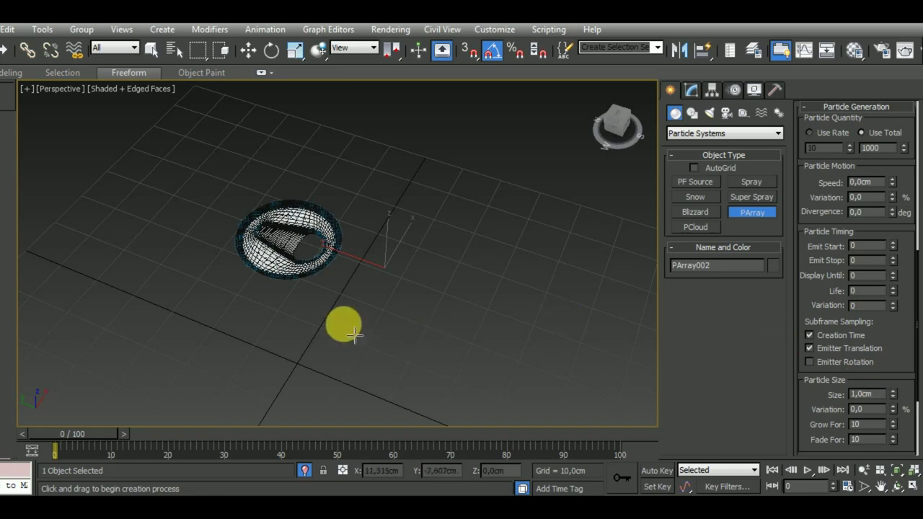
Raise the lid particles' size to 1,47cm, checking them from front and perspective views.
scroll(317, 306, "up", 1)
scroll(285, 281, "up", 2)
mouse_move(407, 347)
middle_mouse_down("alt")
mouse_move(405, 274)
mouse_move(377, 322)
mouse_move(378, 353)
middle_mouse_up("alt")
key("f")
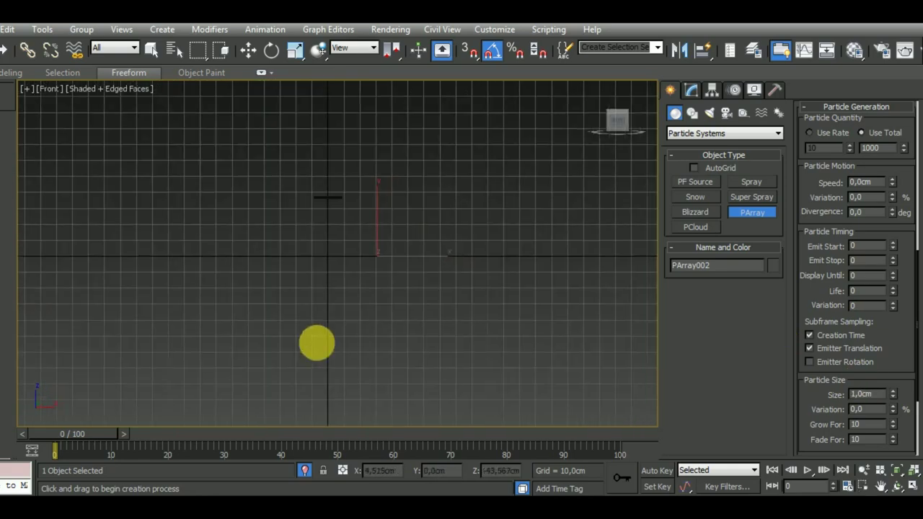
scroll(299, 245, "up", 2)
key("p")
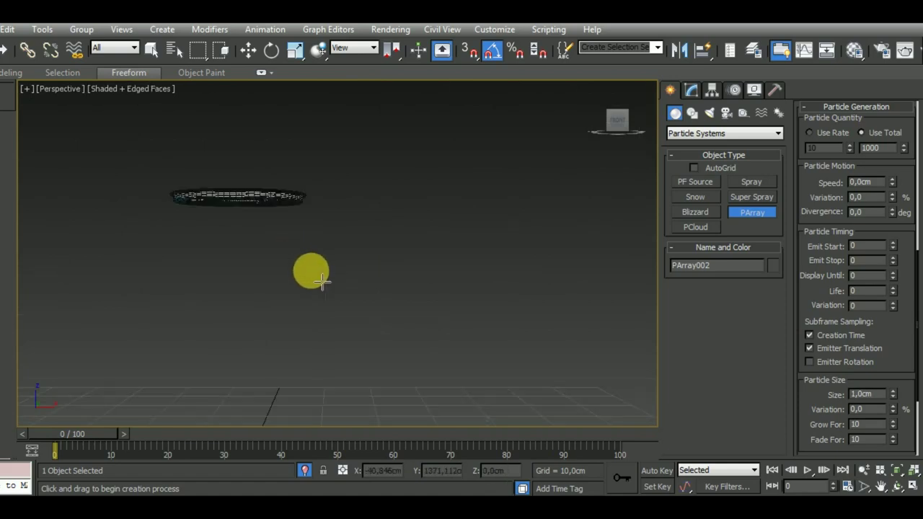
mouse_move(336, 262)
middle_mouse_down("alt")
mouse_move(373, 319)
mouse_move(413, 320)
middle_mouse_up("alt")
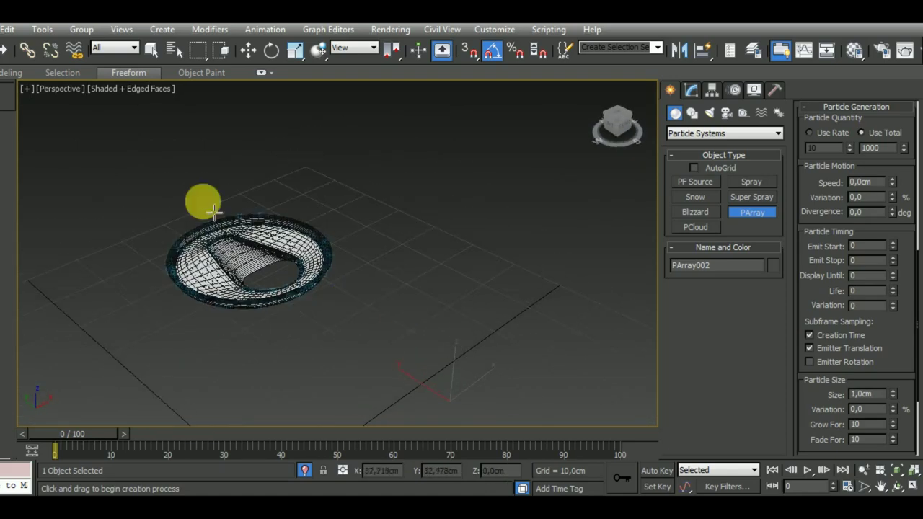
scroll(246, 307, "up", 2)
scroll(246, 307, "up", 3)
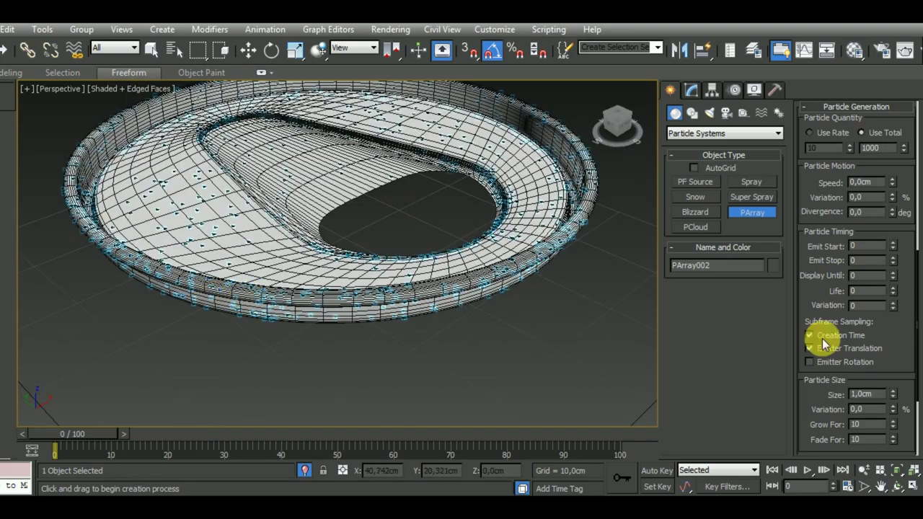
mouse_move(894, 394)
left_mouse_down()
mouse_move(903, 390)
mouse_move(899, 364)
left_mouse_up()
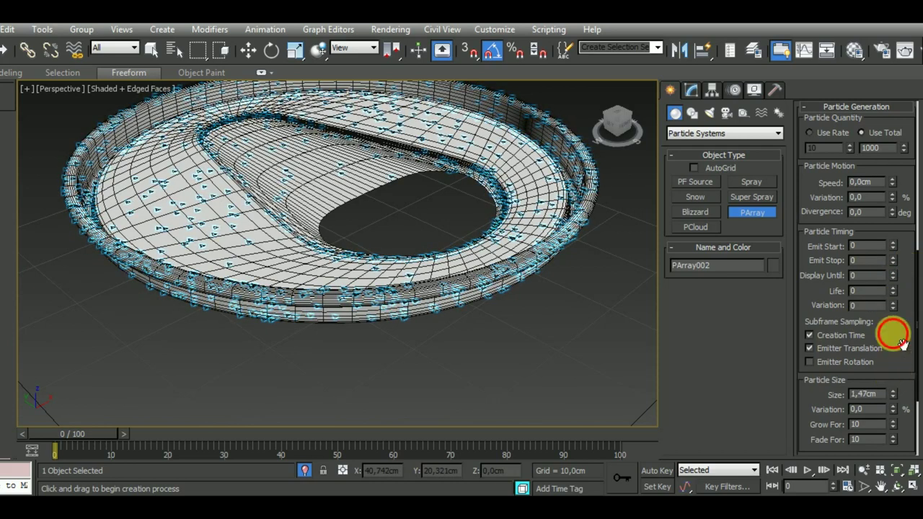
left_click_drag(892, 332, 905, 186)
left_click(862, 378)
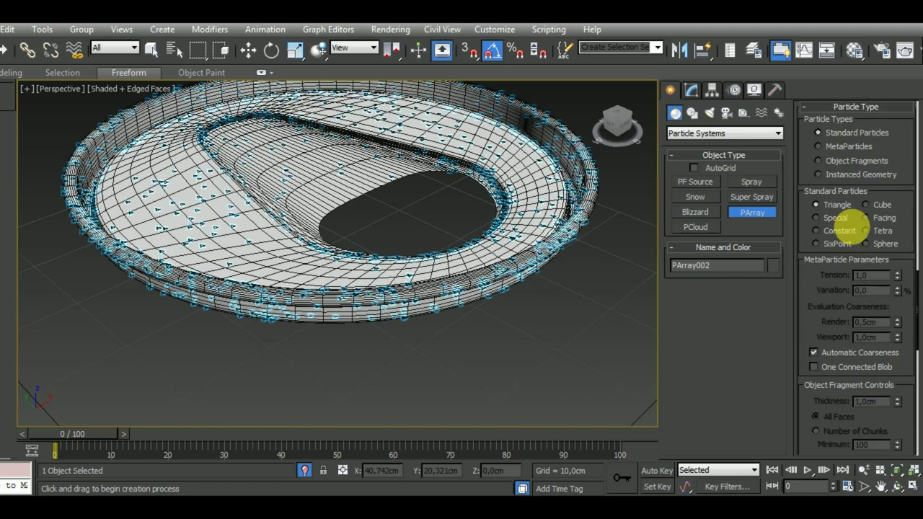
Make PArray002's particles MetaParticles with Grow For and Fade For at 0, trying 1,0cm size.
left_click(822, 147)
left_click_drag(907, 159, 911, 401)
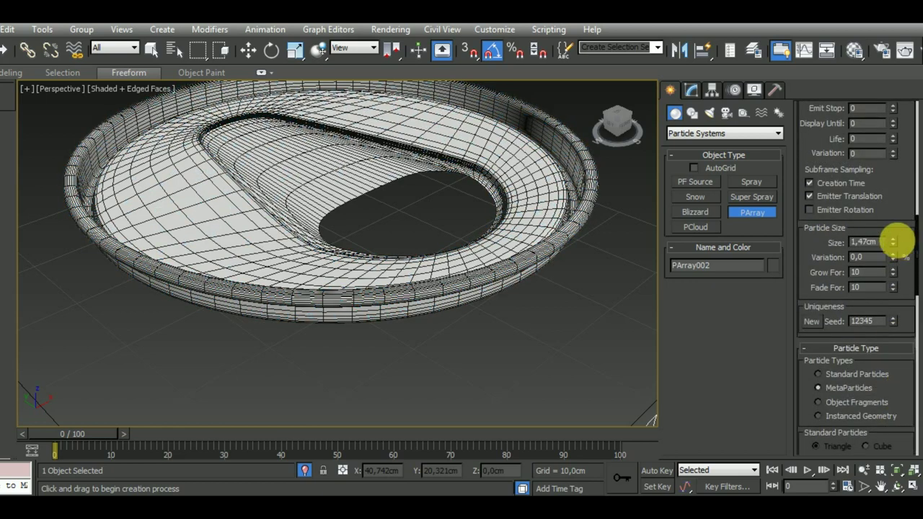
mouse_move(901, 161)
left_mouse_down()
mouse_move(906, 398)
mouse_move(900, 113)
left_mouse_up()
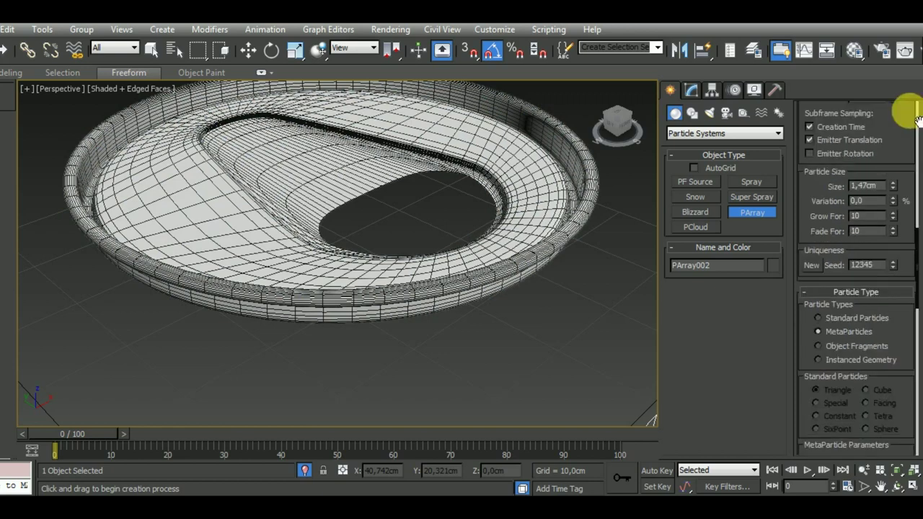
left_click_drag(893, 186, 912, 115)
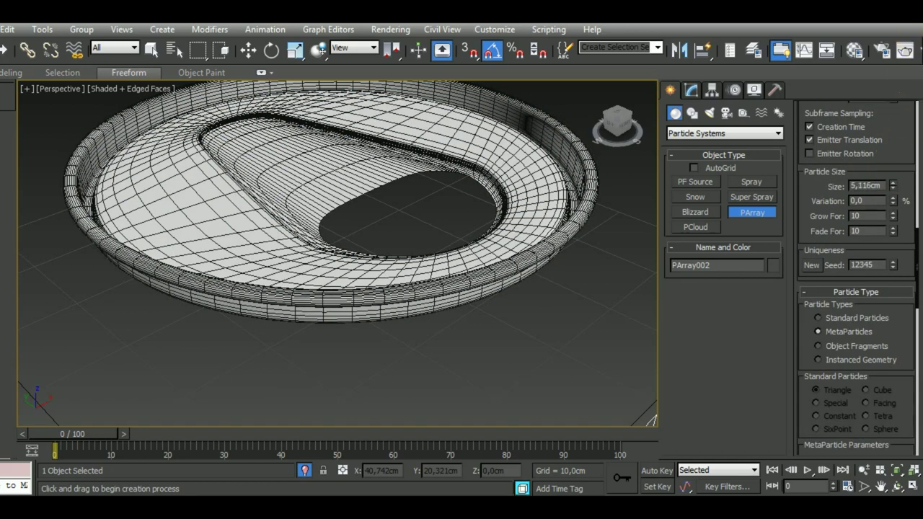
double_click(861, 186)
type("1")
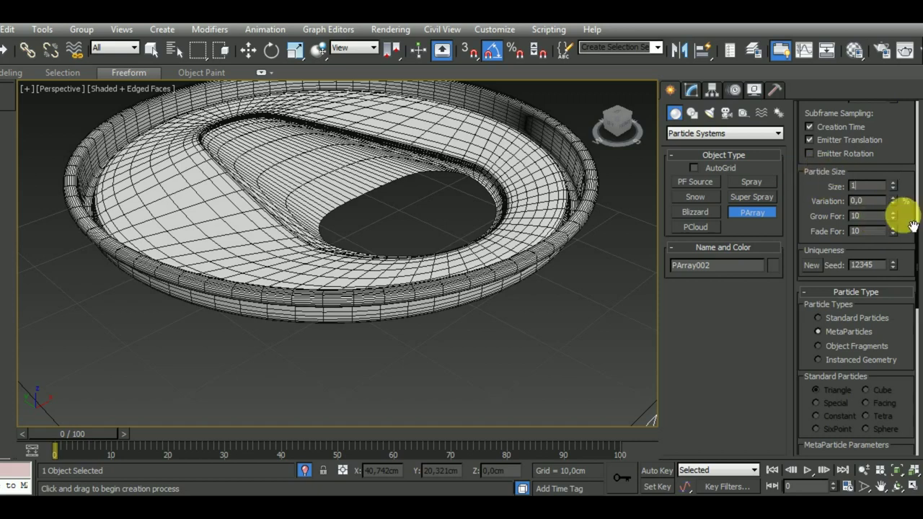
right_click(892, 218)
right_click(893, 232)
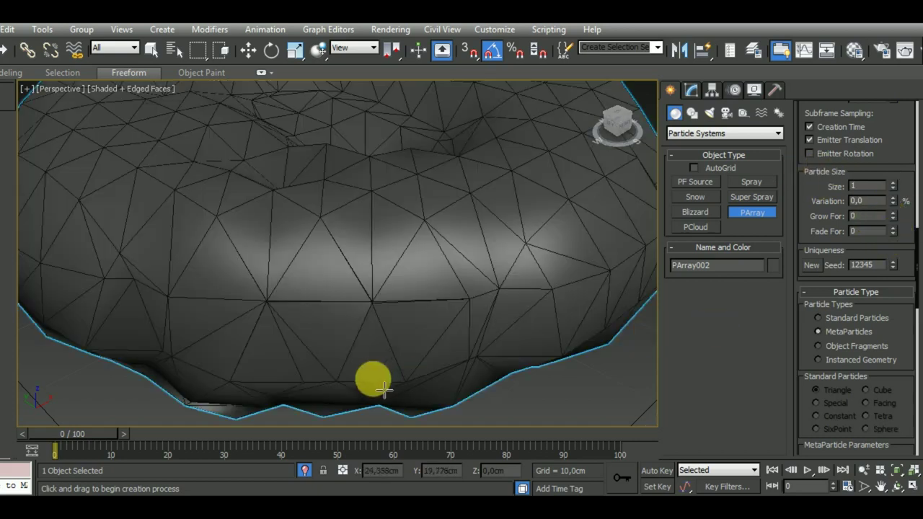
left_click(495, 396)
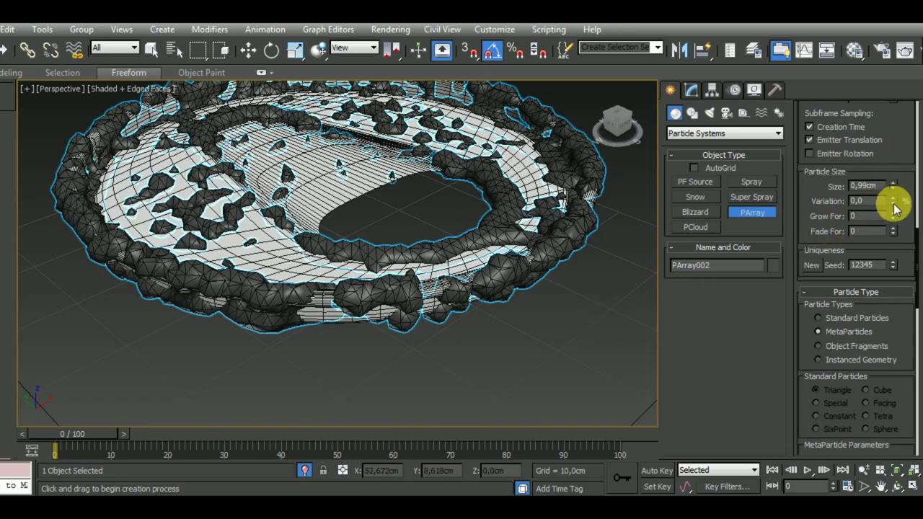
left_click_drag(893, 208, 904, 223)
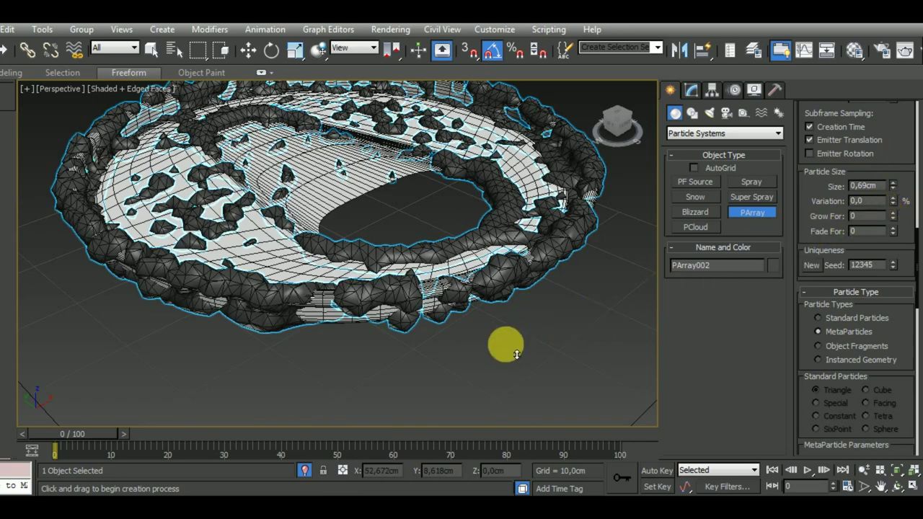
Try particle sizes 0,53, 0,1 and 0,2cm, then settle on 0,4cm.
double_click(863, 186)
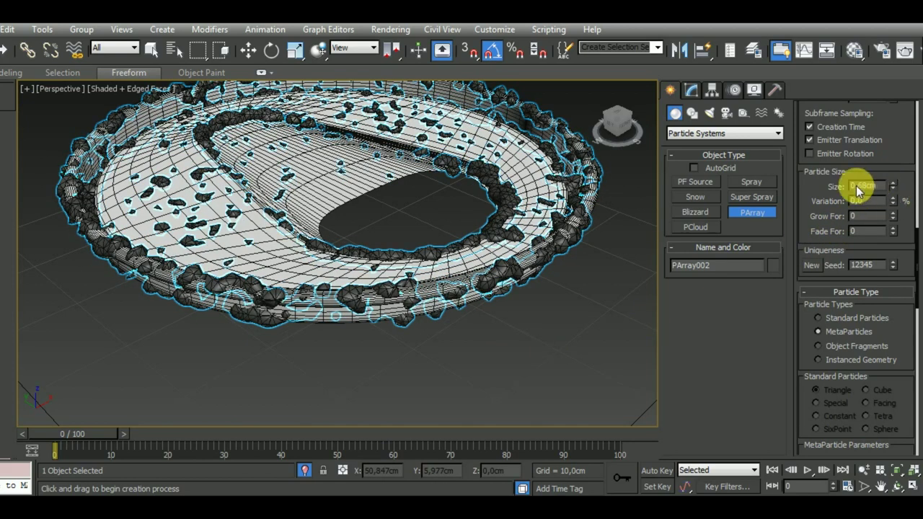
type("0,53")
key("Return")
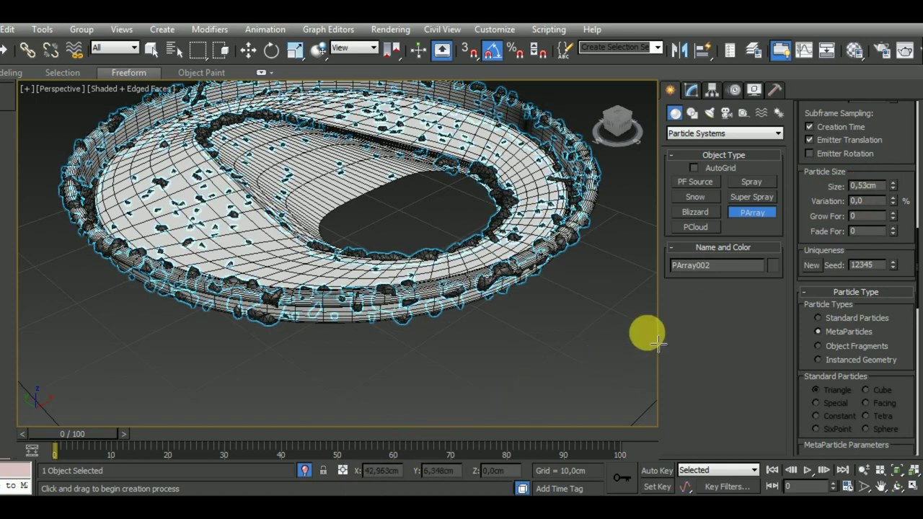
double_click(865, 186)
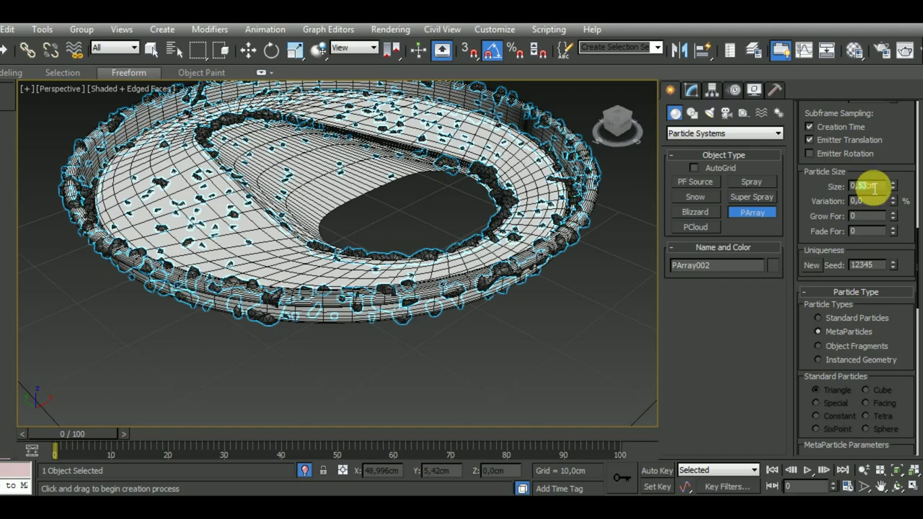
type("0,1")
key("Return")
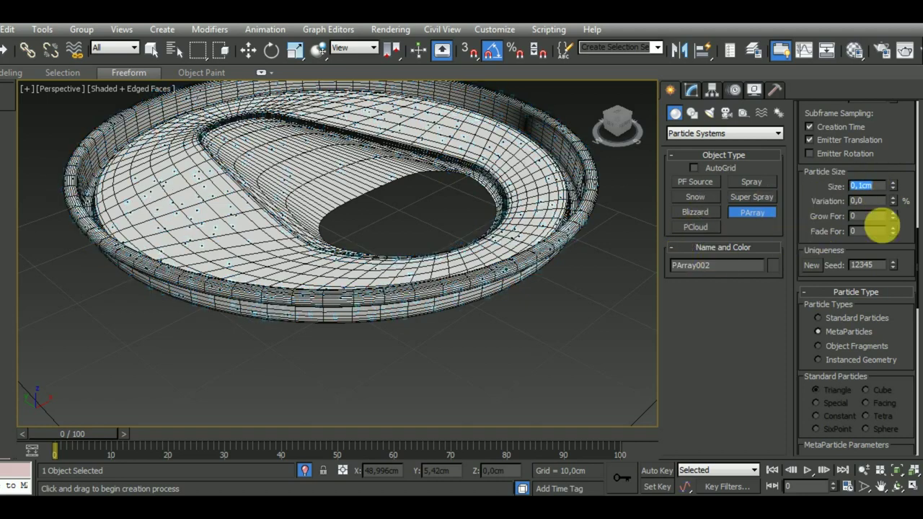
type("0,2")
key("Return")
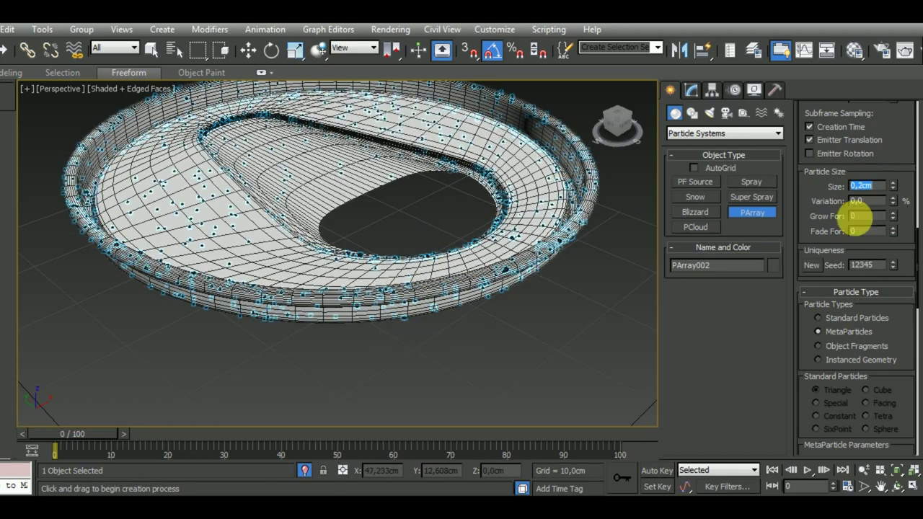
left_click(863, 186)
key("BackSpace")
type("4")
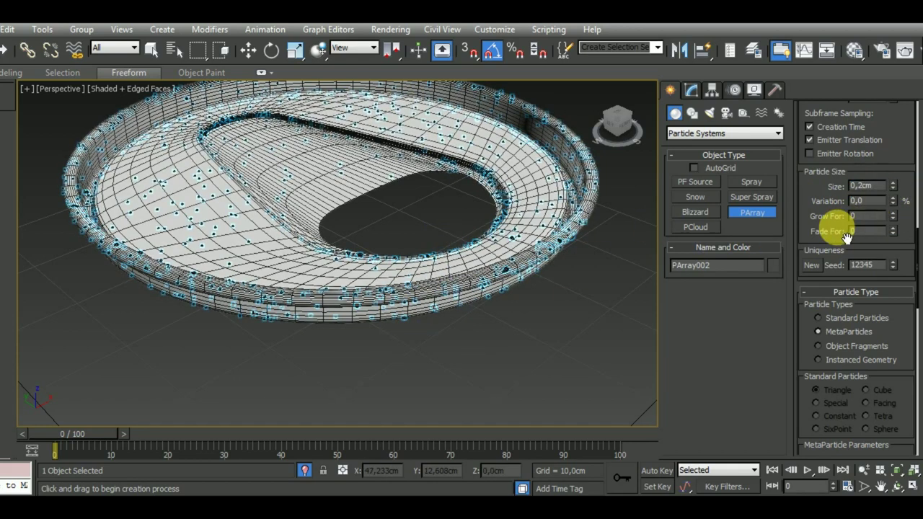
key("Return")
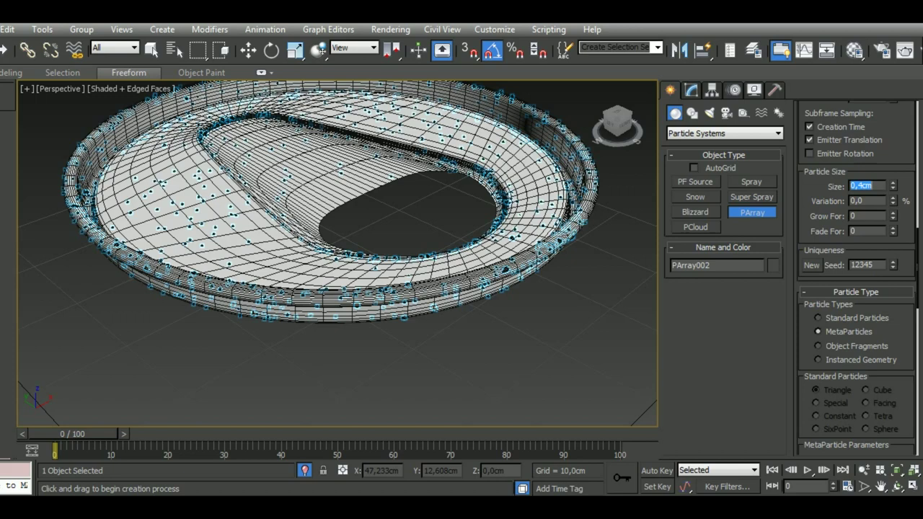
left_click(329, 490)
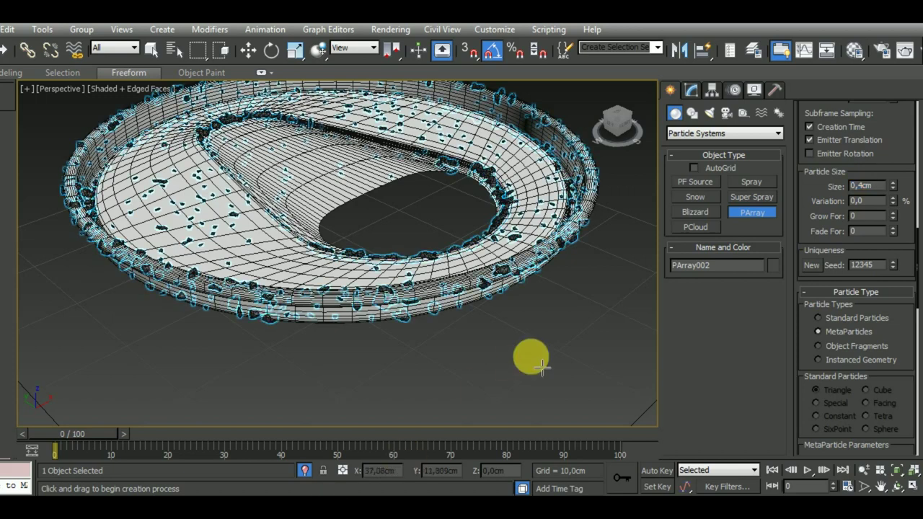
mouse_move(451, 363)
middle_mouse_down("alt")
mouse_move(476, 365)
mouse_move(457, 363)
middle_mouse_up("alt")
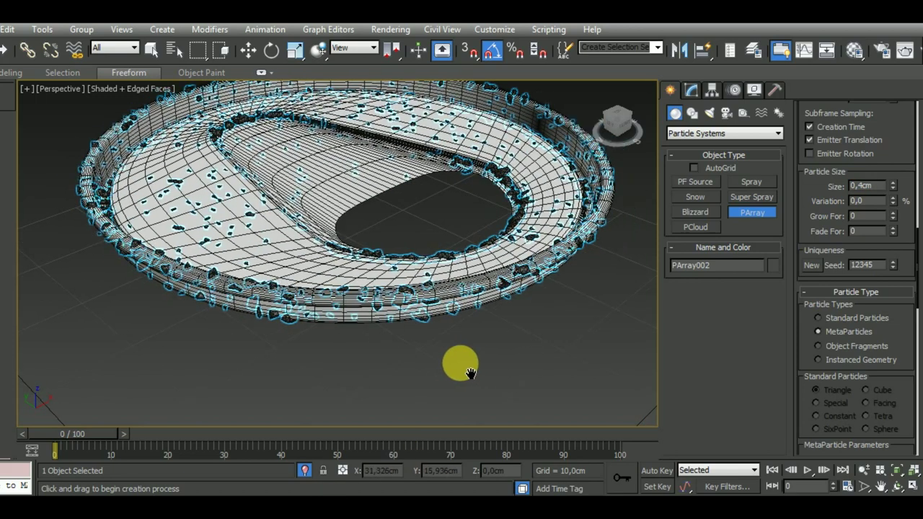
Take a Single Mesh snapshot of PArray002, then exit isolation and zoom out to the whole can.
left_click(248, 49)
left_click(42, 28)
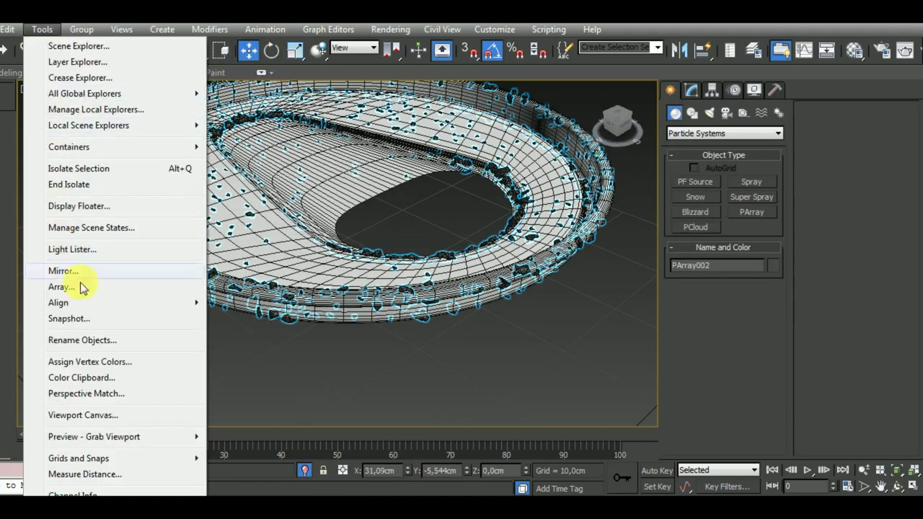
left_click(68, 318)
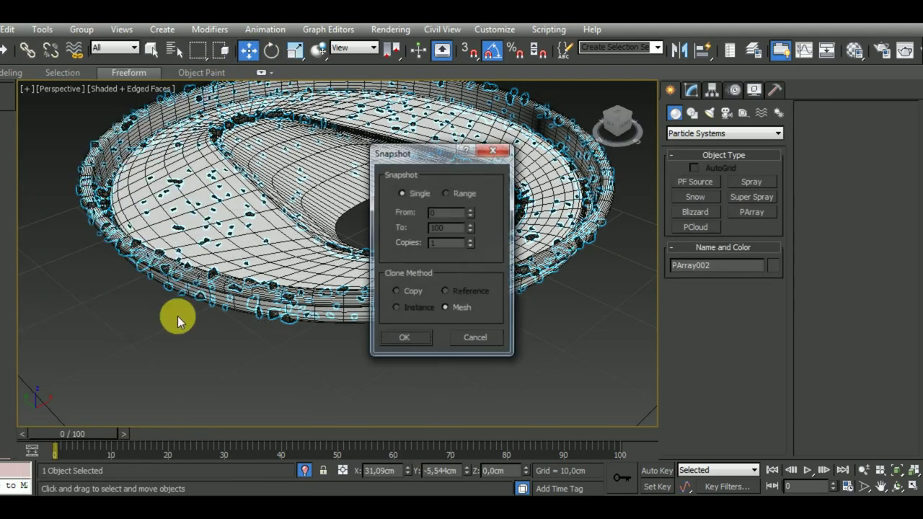
left_click(406, 339)
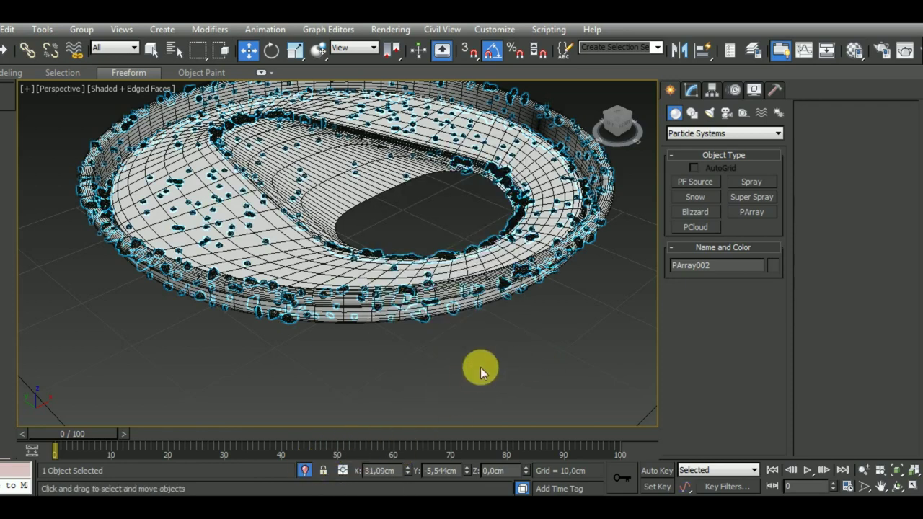
left_click(305, 471)
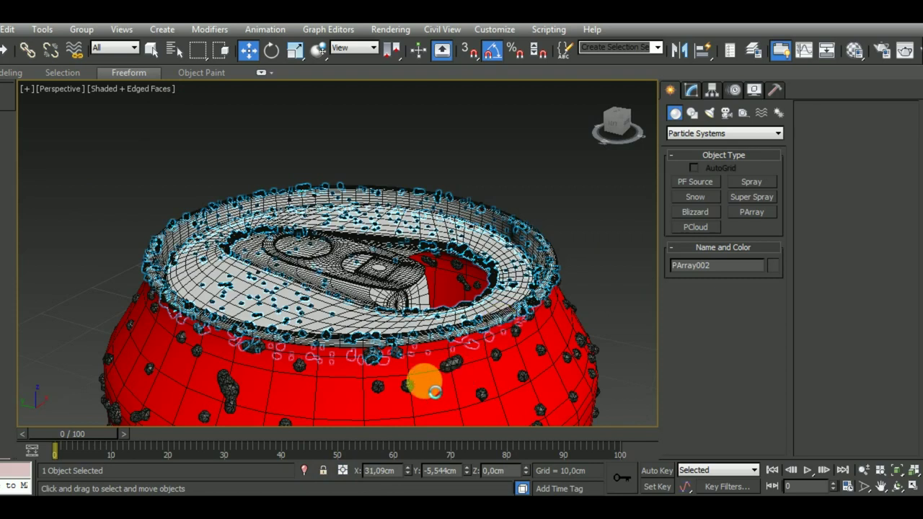
key("shift+z")
Box-select the can and its droplet meshes (10 objects) and export them to a file.
middle_click_drag(498, 330, 514, 368)
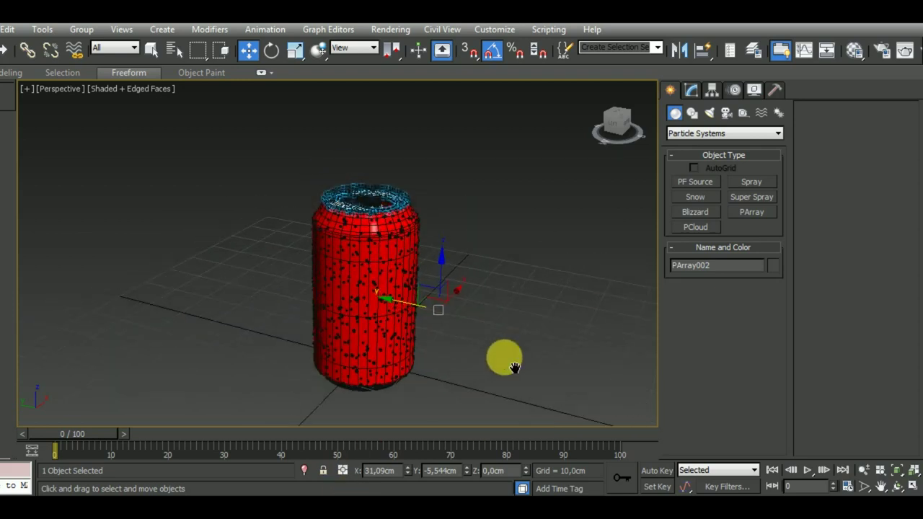
left_click_drag(242, 159, 543, 429)
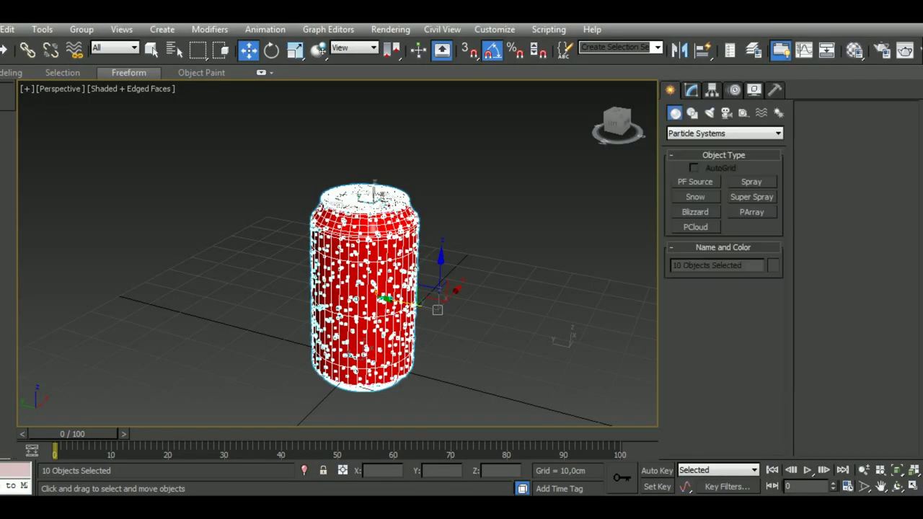
left_click(2, 28)
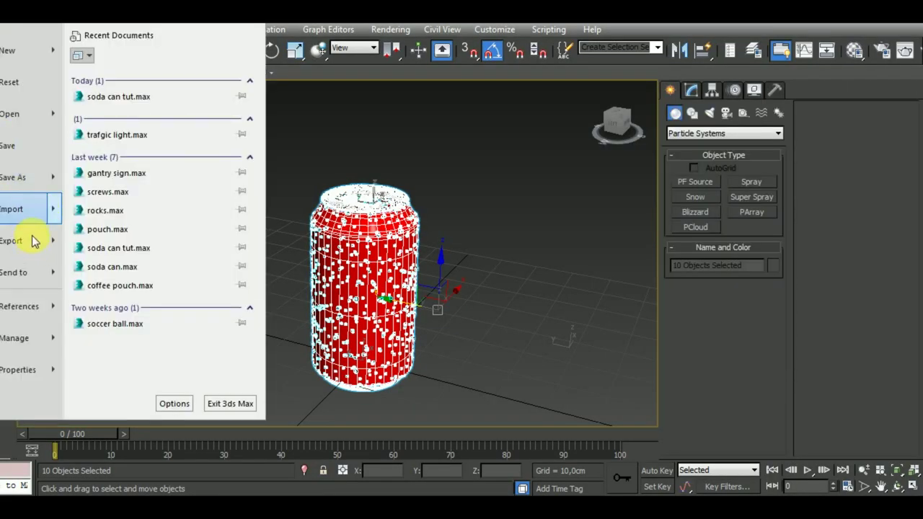
mouse_move(22, 241)
left_click(173, 118)
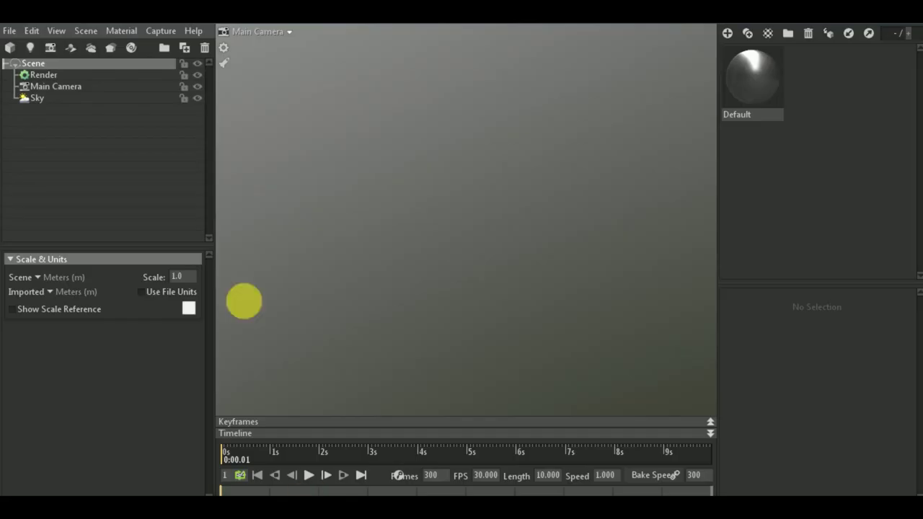
Import 'soda can with droplets.obj' with Ctrl+I.
left_click(9, 30)
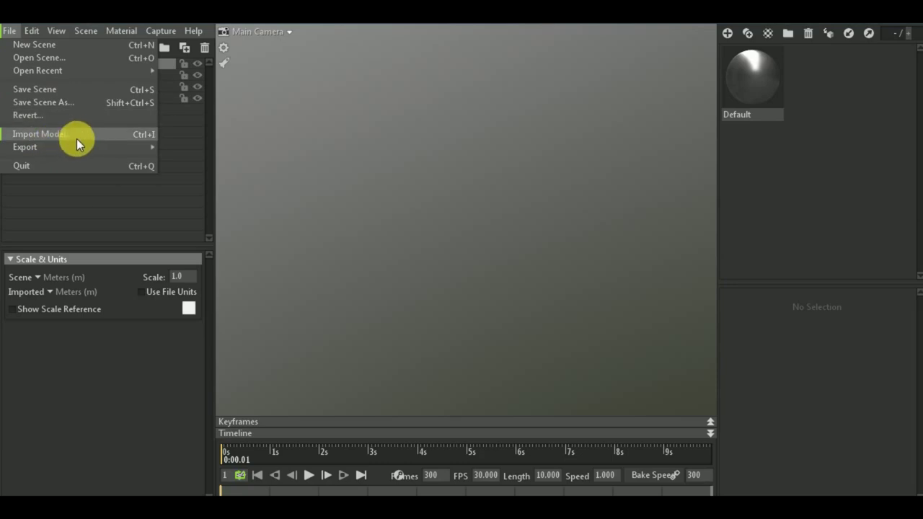
key("ctrl+i")
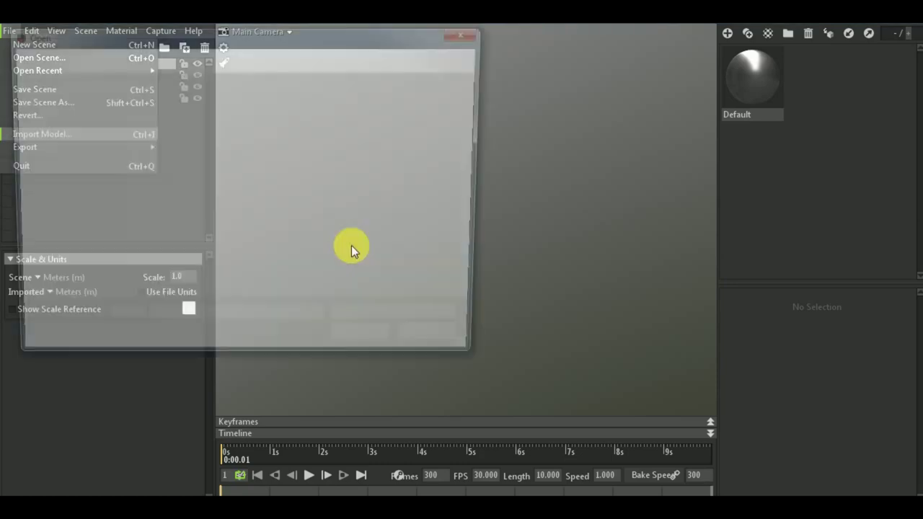
left_click(210, 141)
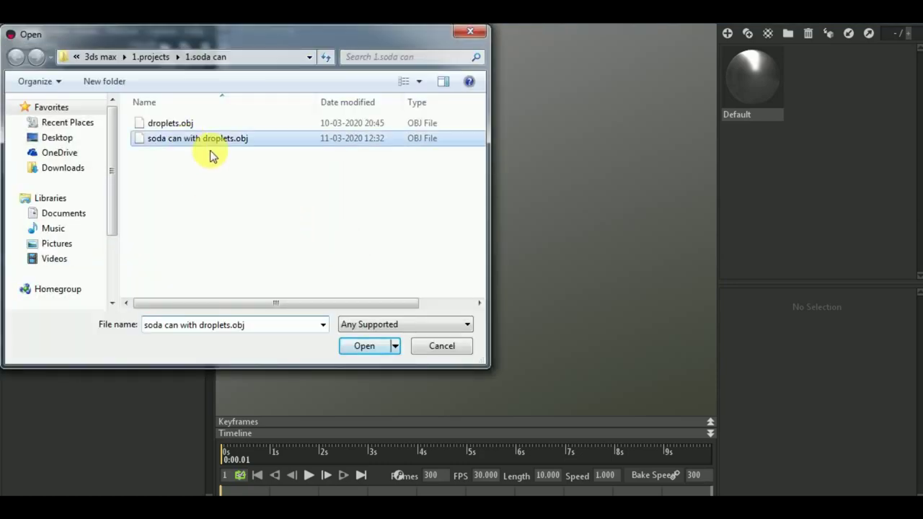
left_click(365, 345)
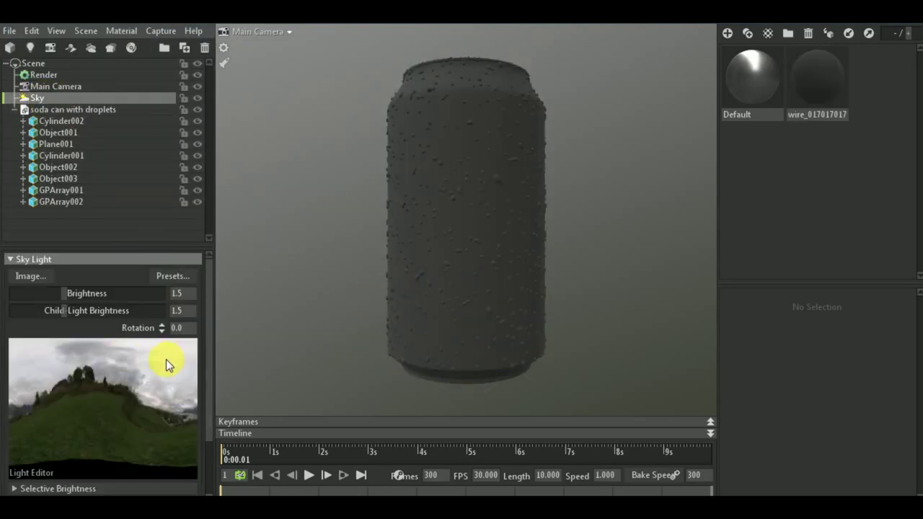
Apply the Indoor Fluorescents sky preset to light the can.
left_click(177, 277)
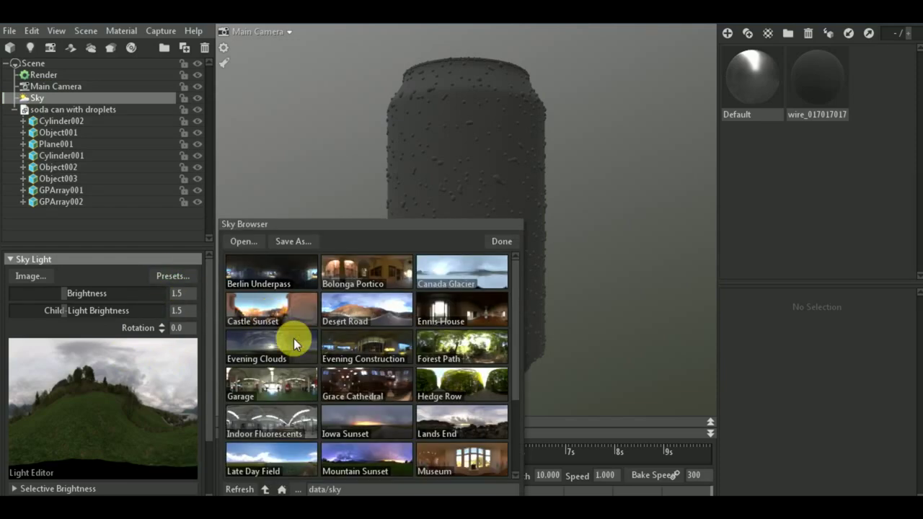
left_click(260, 431)
left_click(503, 248)
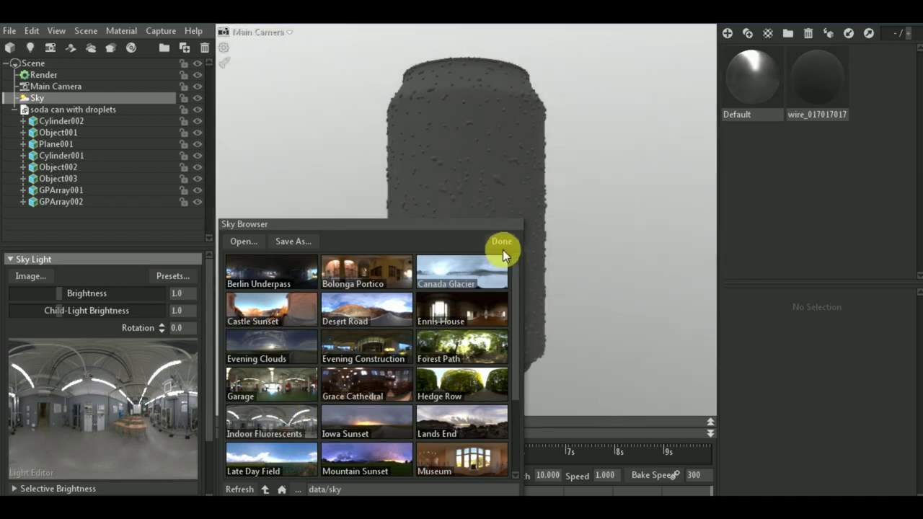
left_click(499, 242)
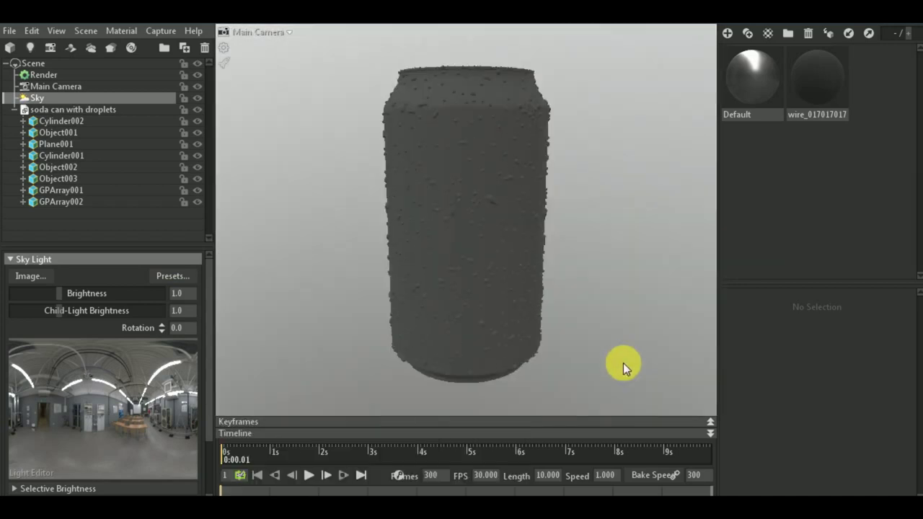
mouse_move(623, 363)
left_mouse_down()
mouse_move(595, 325)
mouse_move(504, 310)
left_mouse_up()
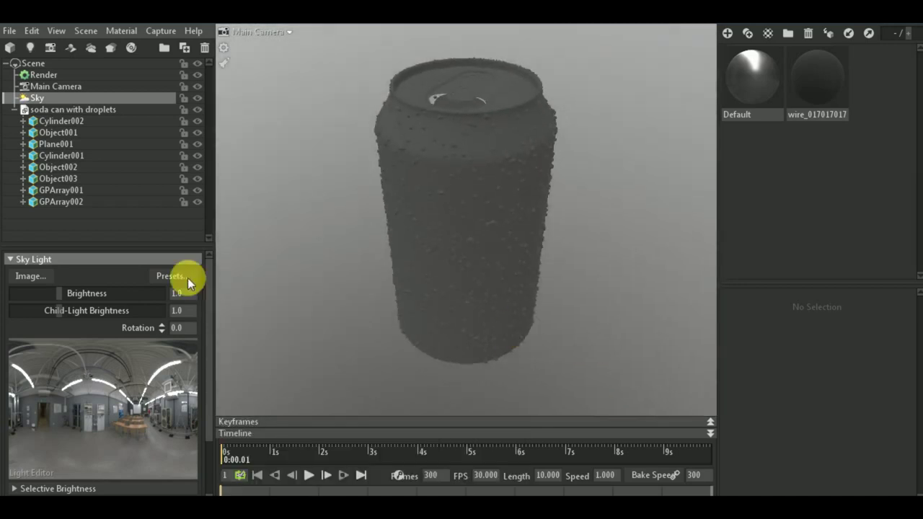
Set a dark grey (3b3b3b) backdrop colour, sky brightness 2.08 and rotation 15.
left_click_drag(72, 294, 69, 295)
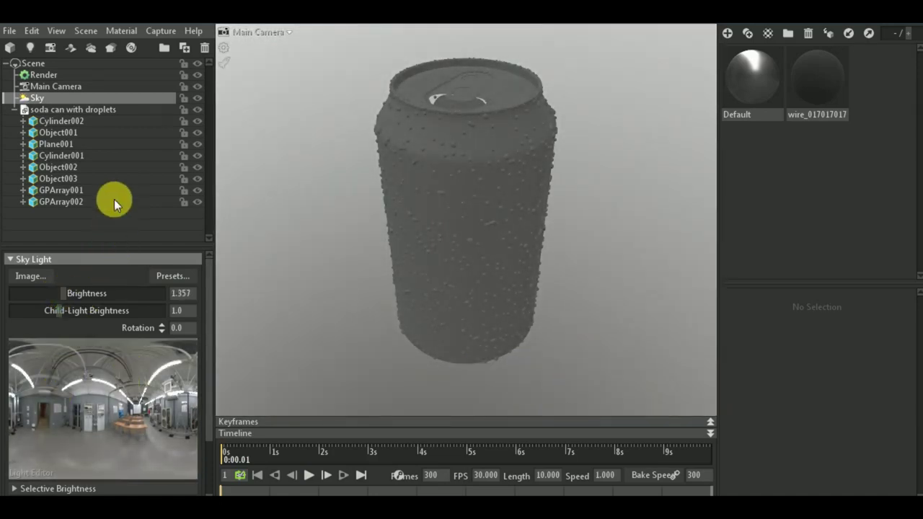
left_click_drag(107, 254, 114, 199)
left_click(39, 478)
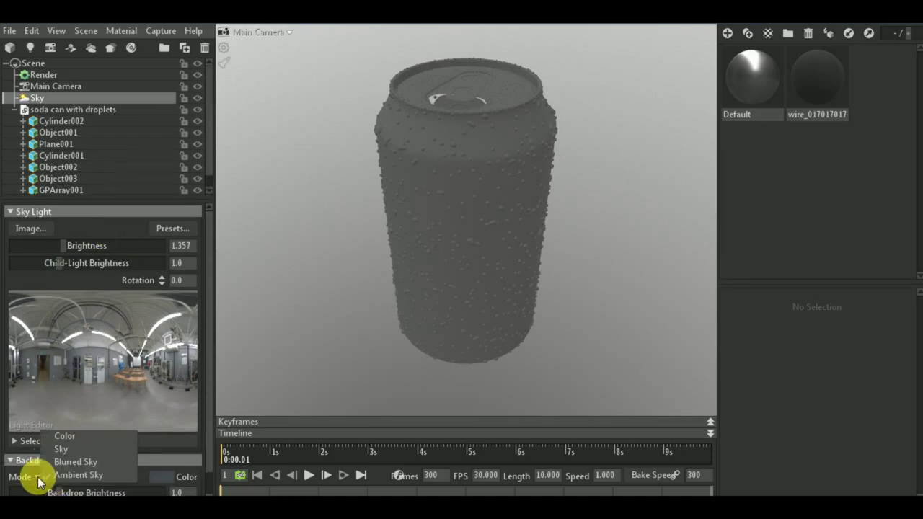
left_click(69, 435)
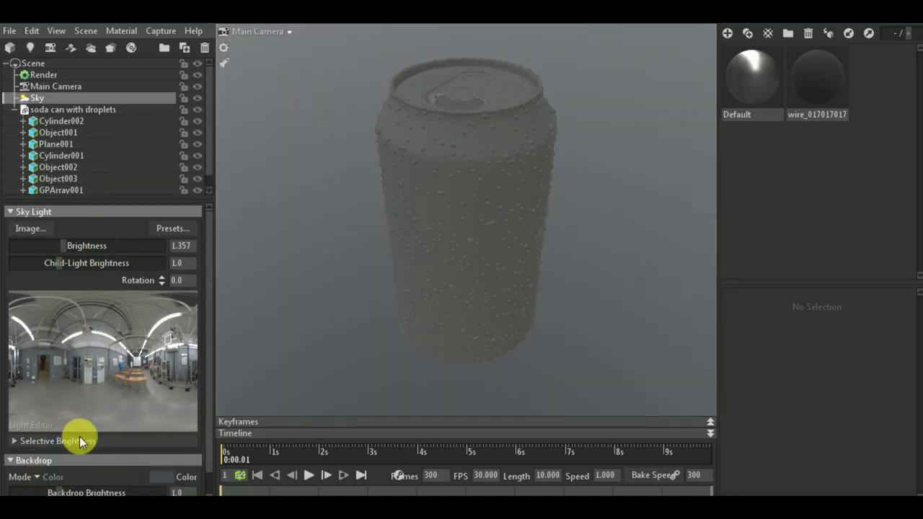
left_click(159, 473)
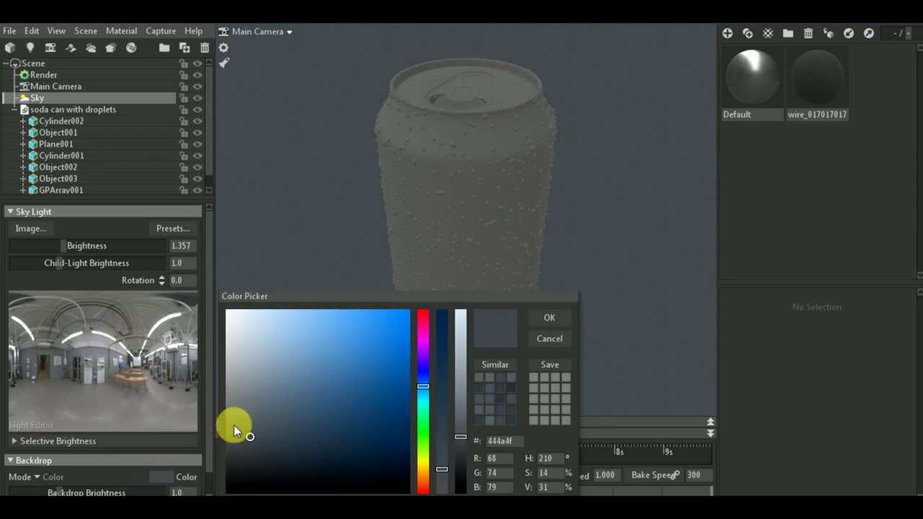
left_click_drag(220, 407, 223, 369)
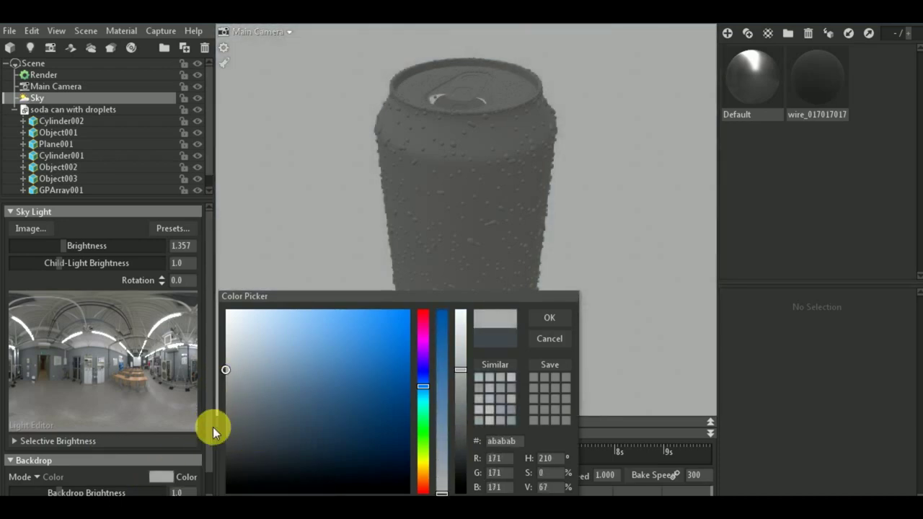
left_click_drag(223, 370, 209, 451)
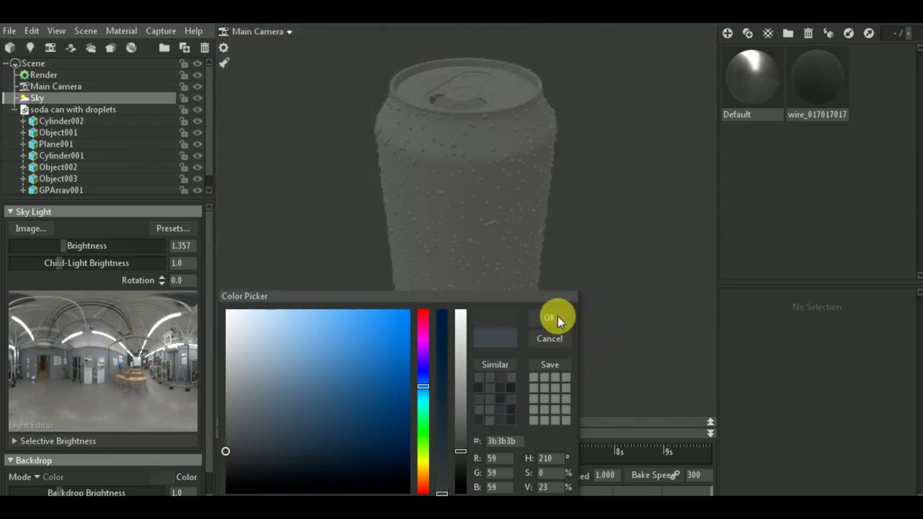
left_click(554, 319)
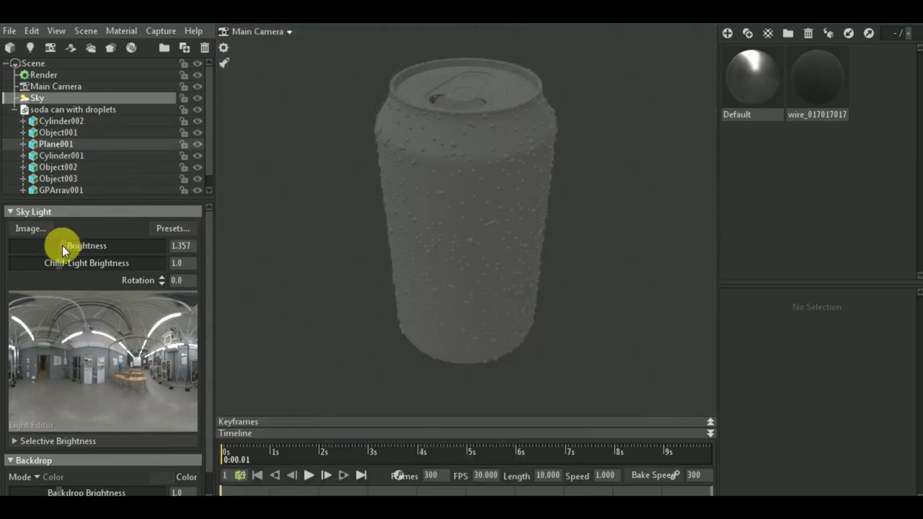
left_click_drag(62, 245, 68, 246)
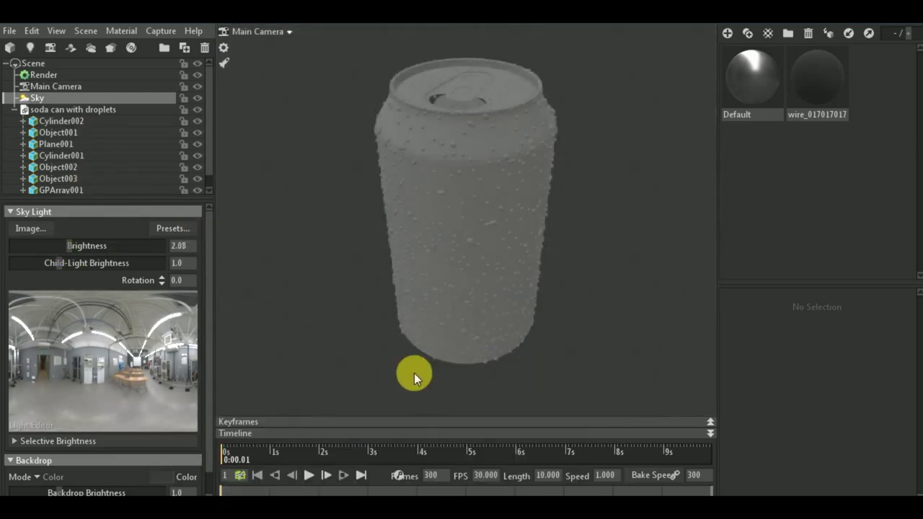
left_click_drag(414, 373, 587, 373, "ctrl")
Delete the wire material.
left_click(806, 72)
right_click(806, 72)
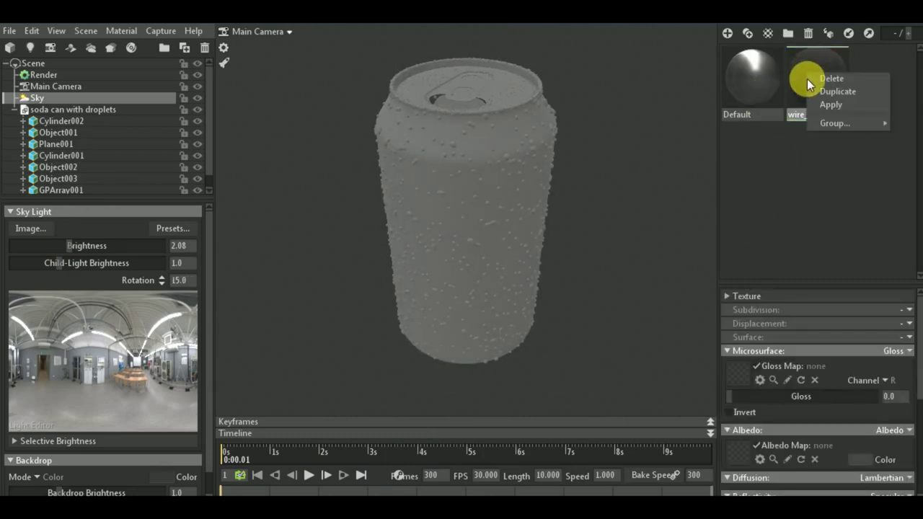
left_click(829, 78)
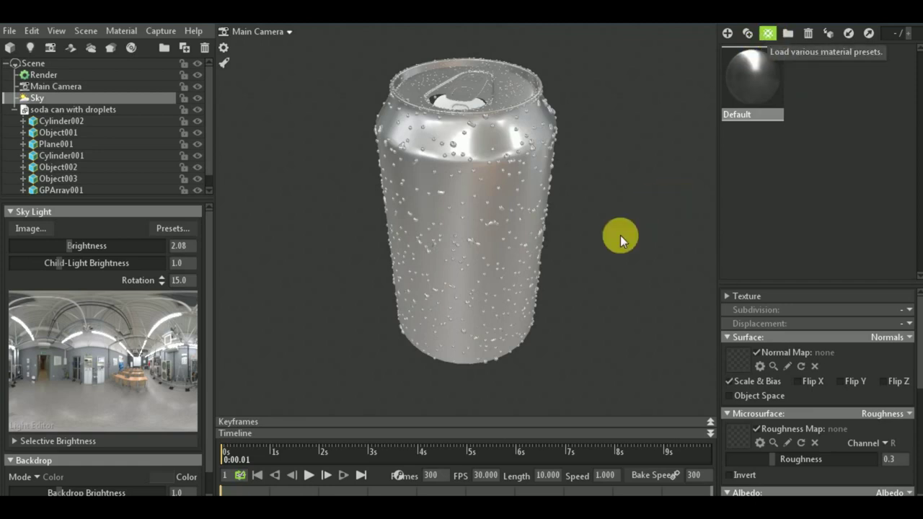
Add an Aluminum material preset and enlarge the material settings and scene object list.
left_click(766, 34)
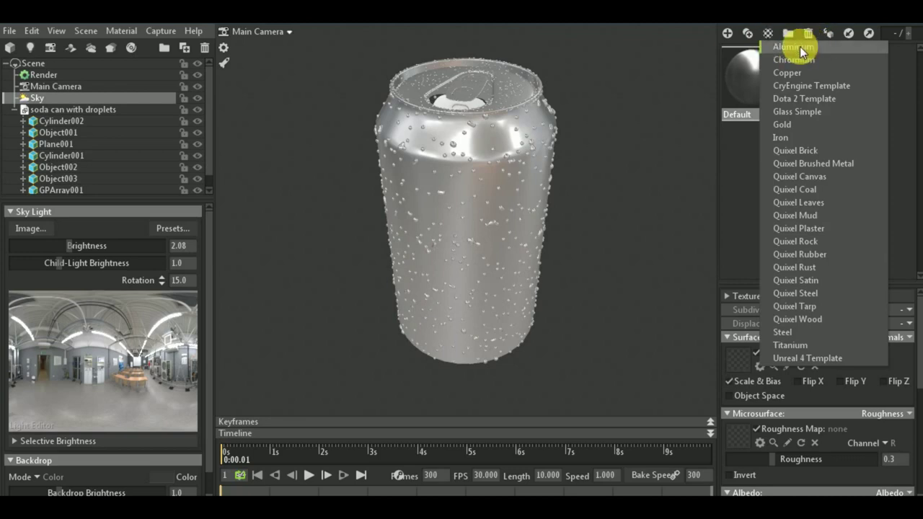
left_click(803, 47)
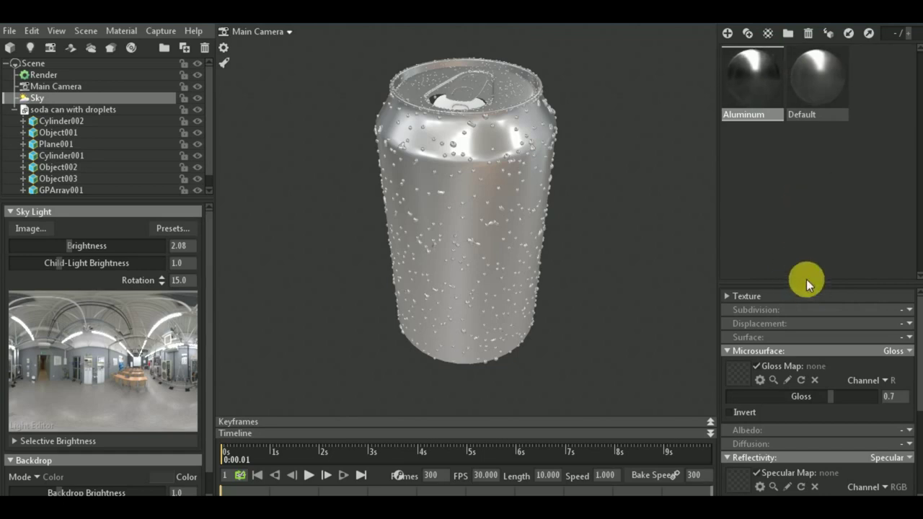
left_click_drag(807, 281, 805, 190)
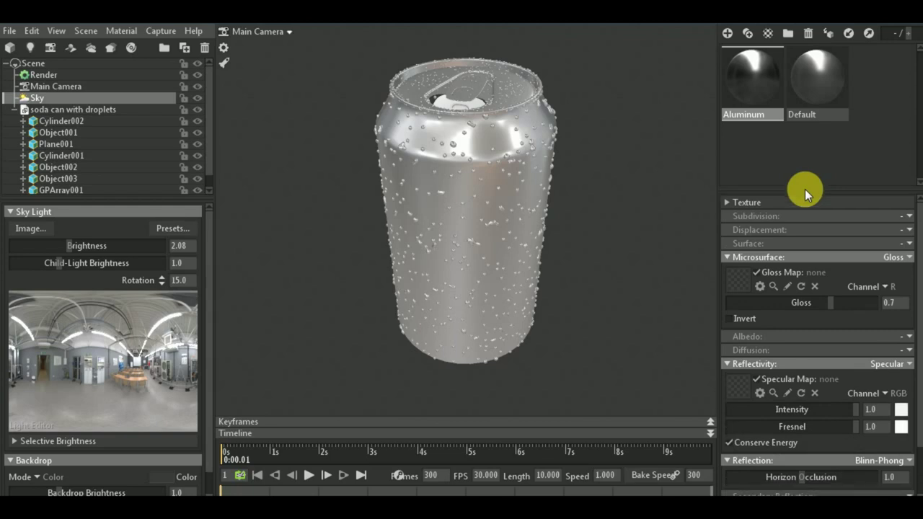
left_click_drag(142, 203, 141, 257)
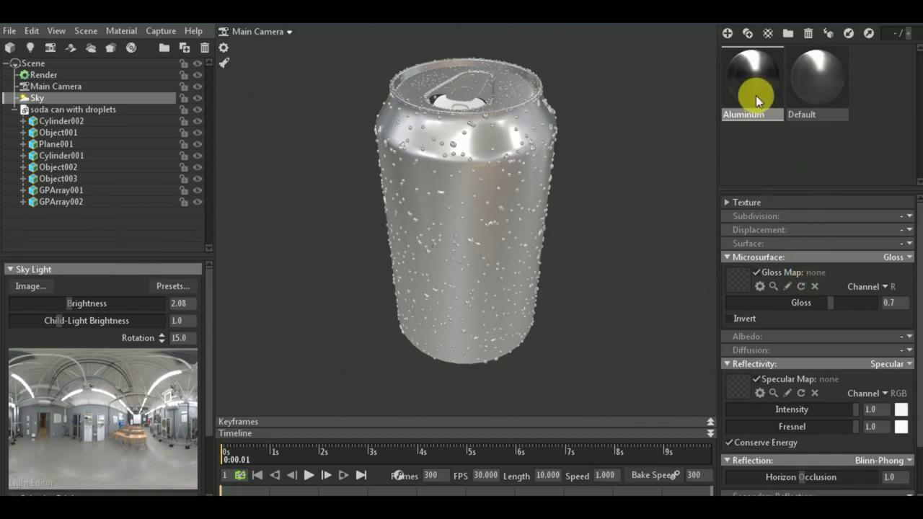
Apply the Aluminum material to Cylinder002, then select the can body.
left_click(78, 121)
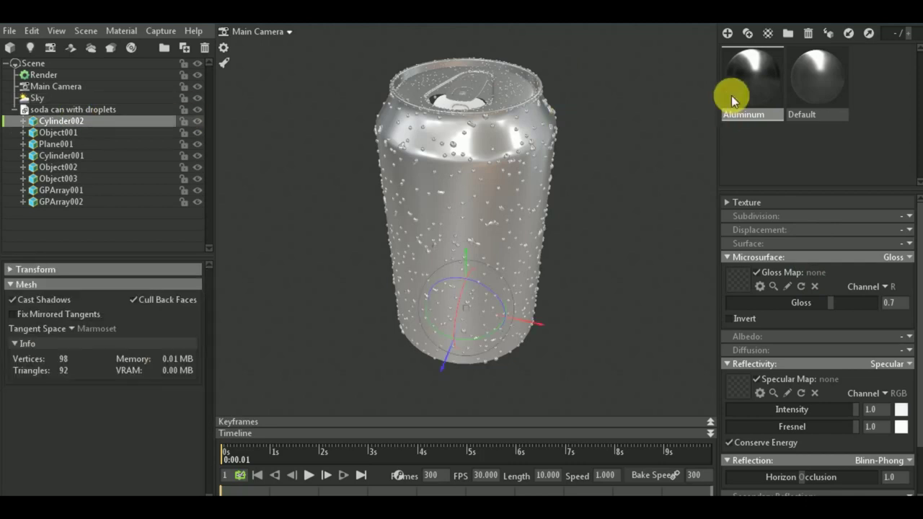
left_click(832, 33)
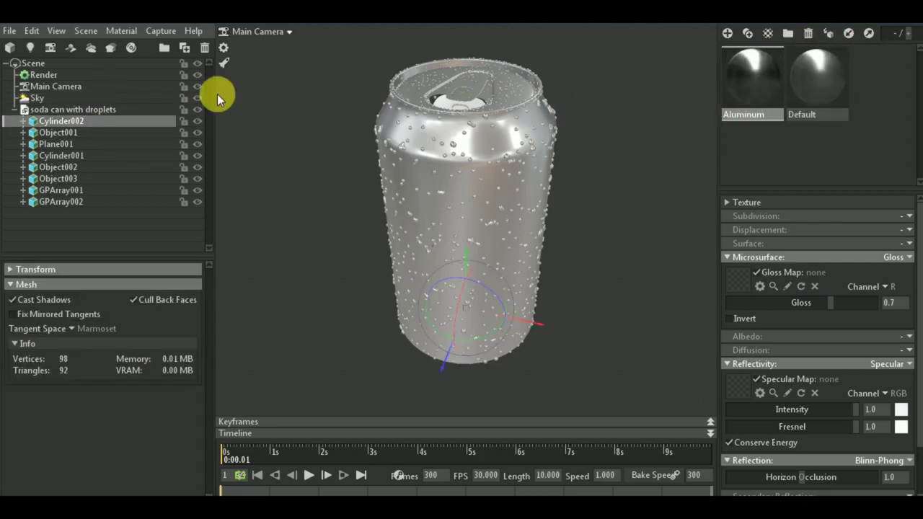
left_click(79, 133)
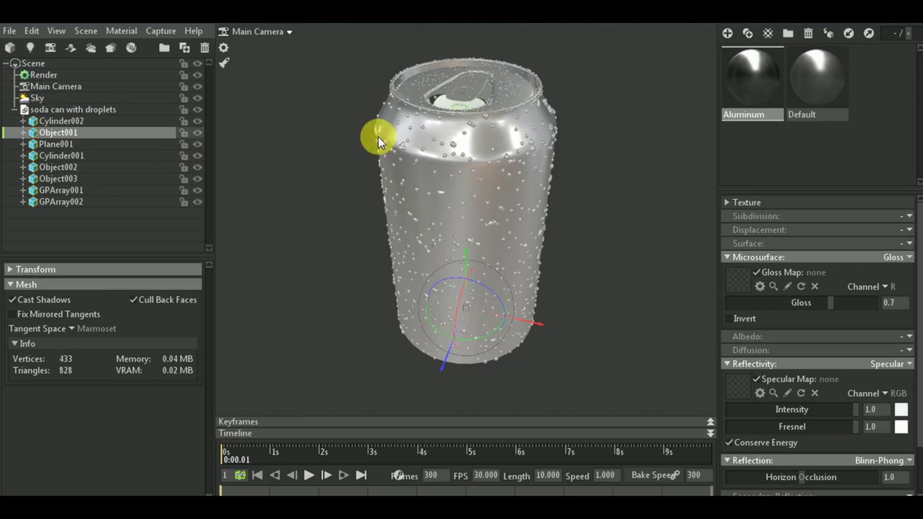
left_click(442, 139)
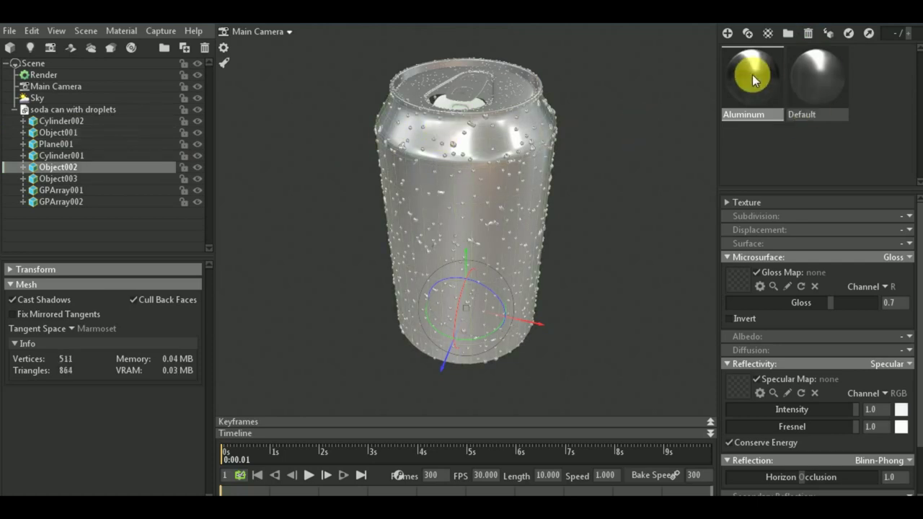
Duplicate Aluminum, set the copy's specular colour to red fa0606, and apply it to the can body.
right_click(752, 76)
left_click(782, 94)
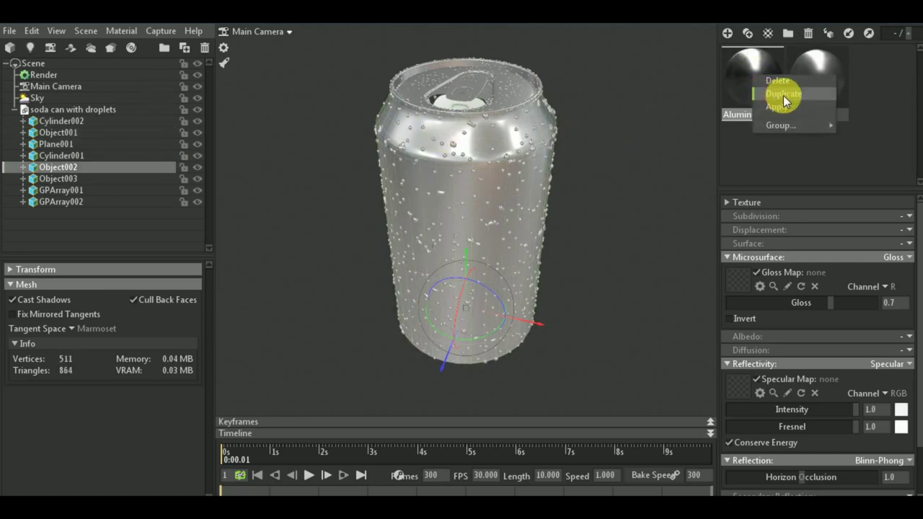
left_click(815, 80)
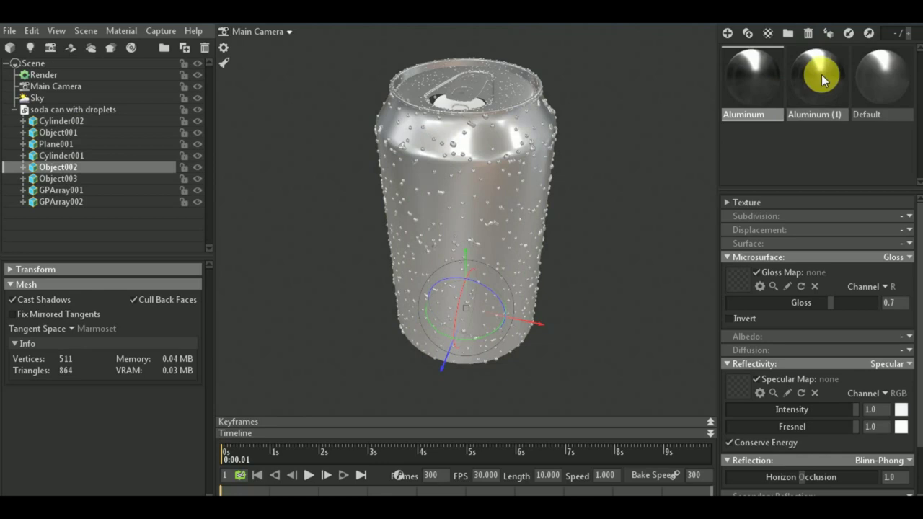
left_click(901, 410)
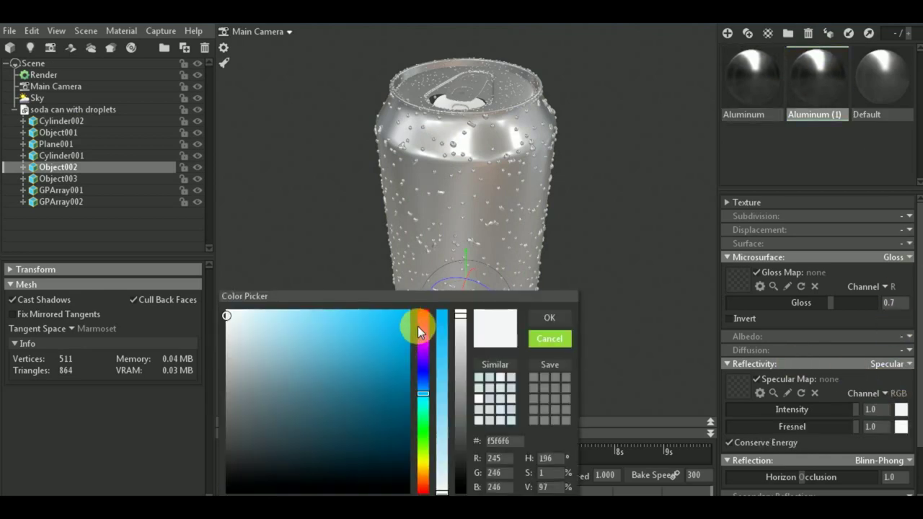
left_click(427, 299)
left_click(406, 313)
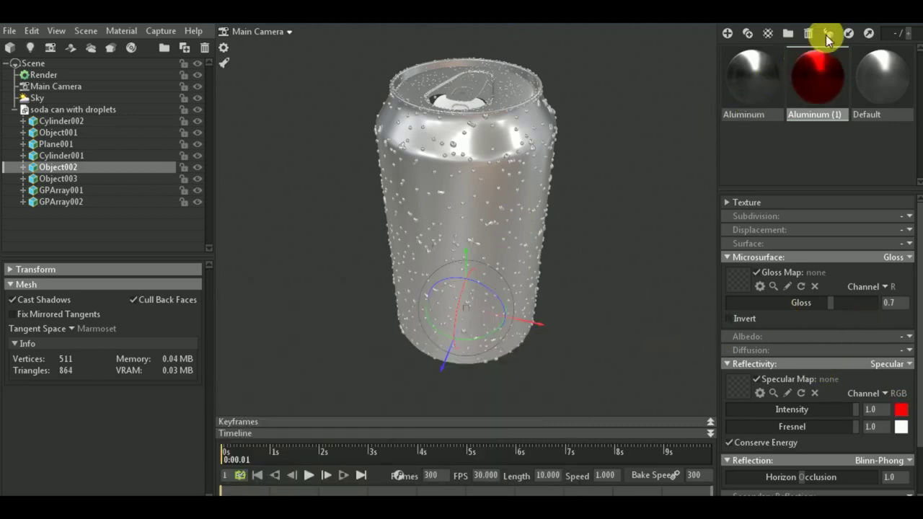
left_click(831, 33)
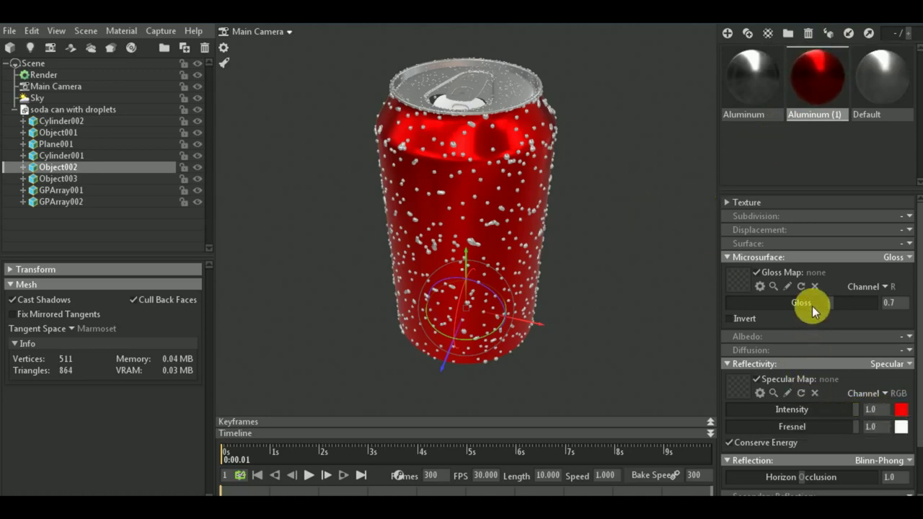
left_click(818, 409)
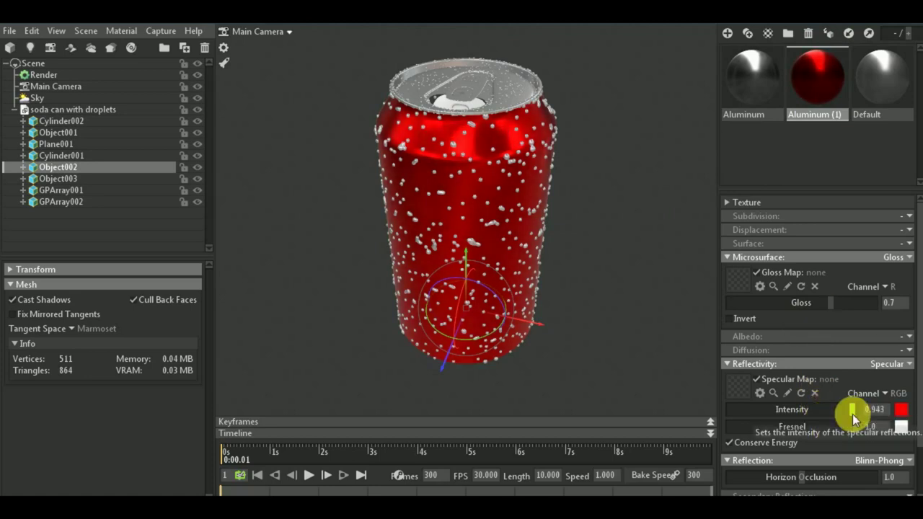
left_click(736, 86)
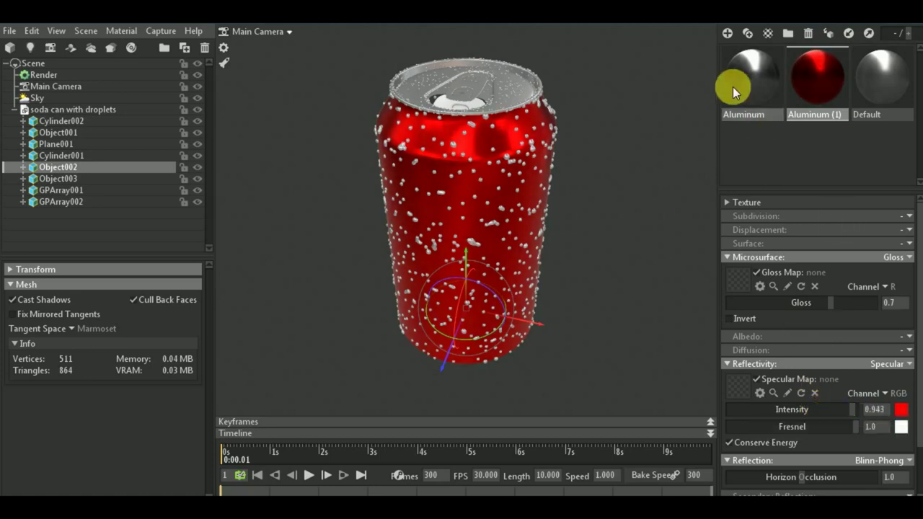
left_click(527, 91)
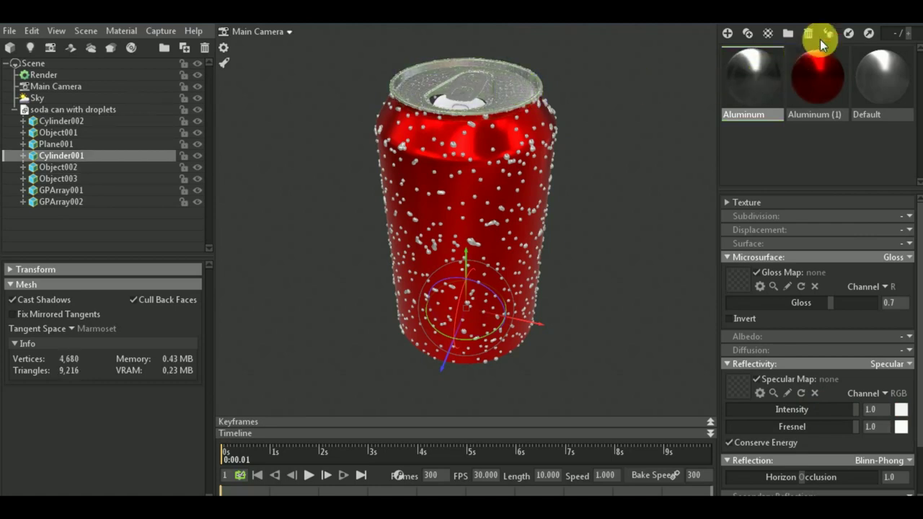
left_click(469, 104)
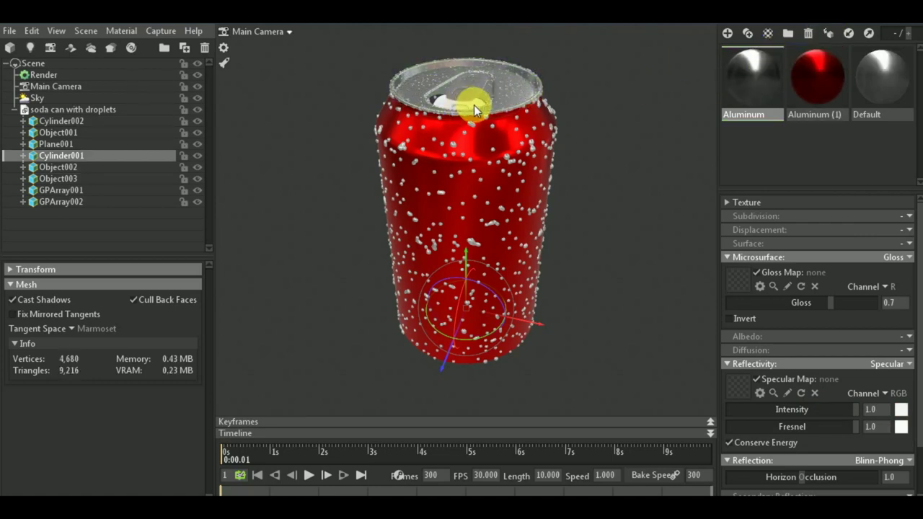
left_click(474, 104)
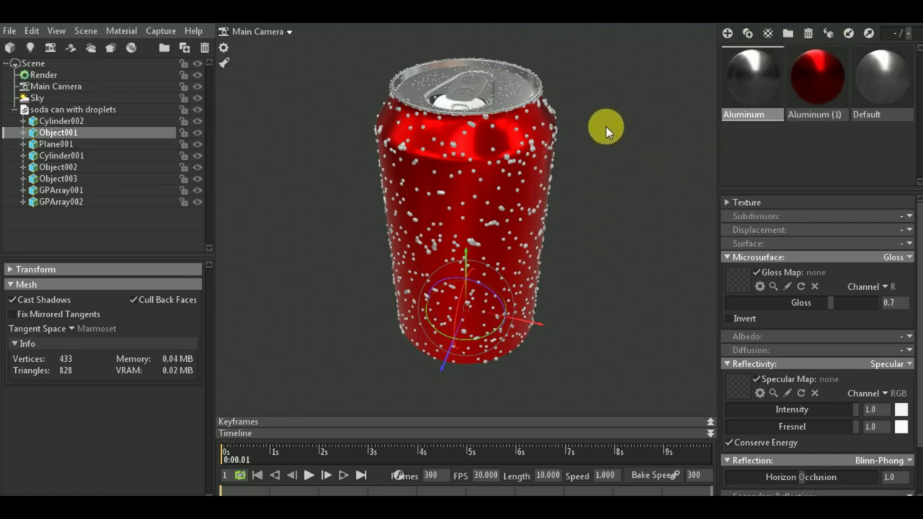
left_click_drag(606, 126, 609, 119)
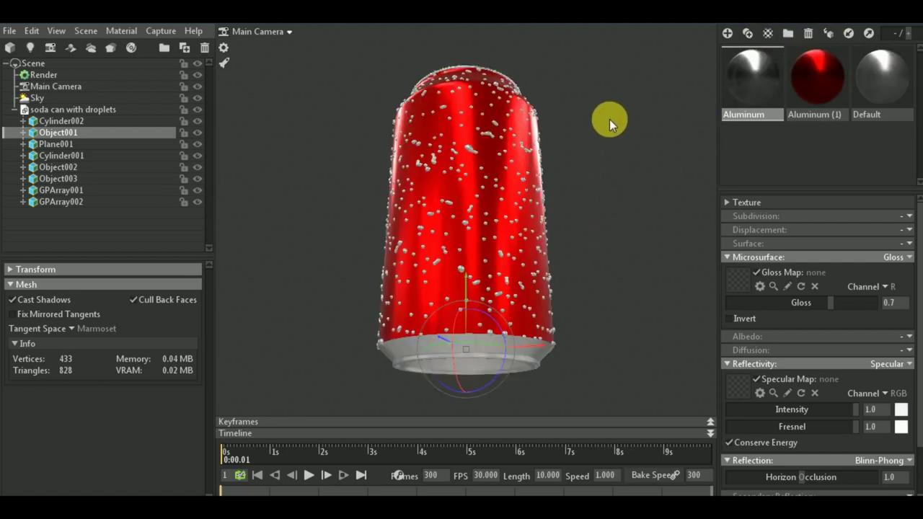
left_click(538, 356)
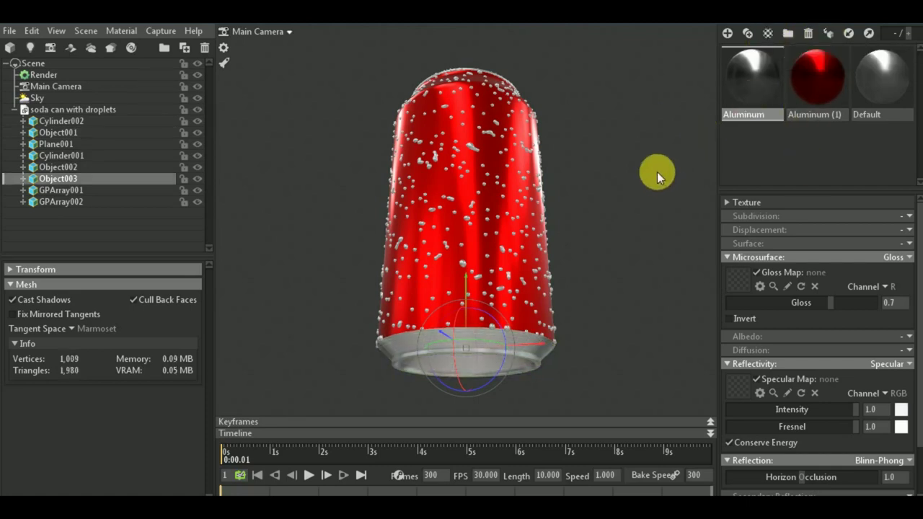
left_click_drag(656, 171, 586, 294)
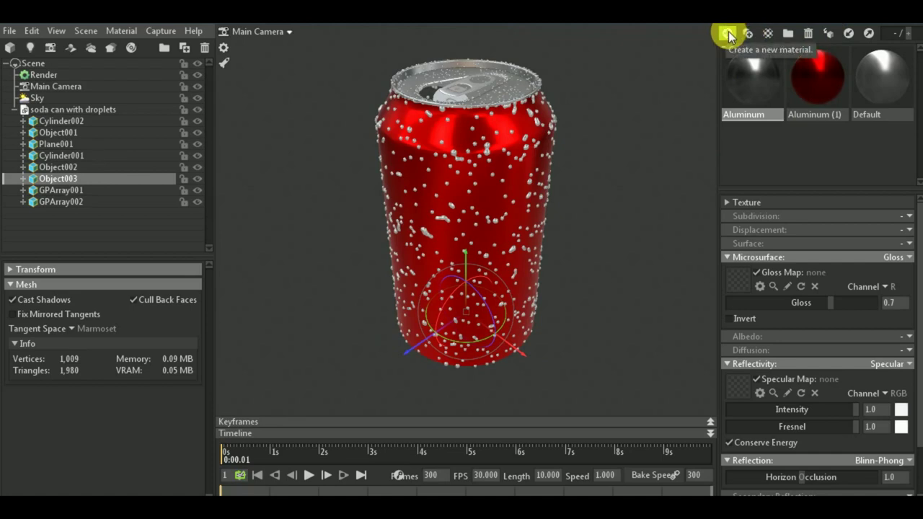
Create a 'droplets' material with Gloss microsurface at 1.0, then select GPArray001.
left_click(728, 32)
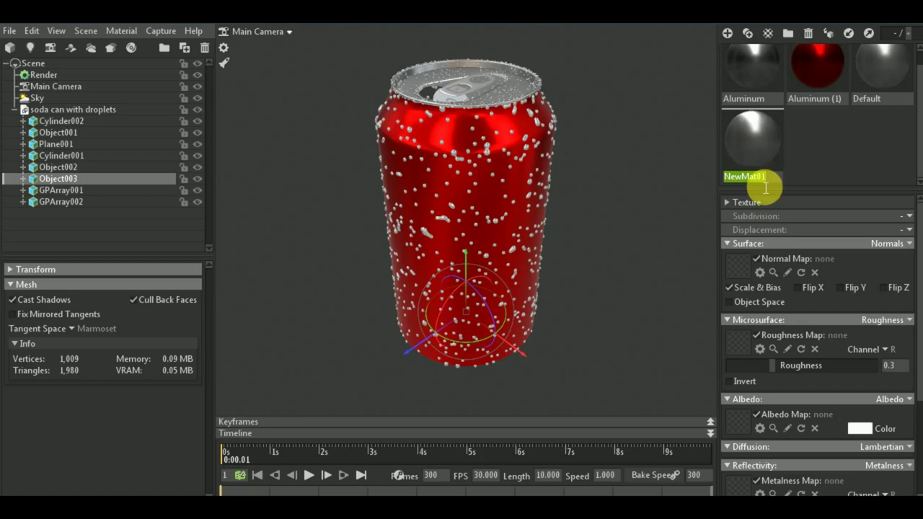
type("droplets")
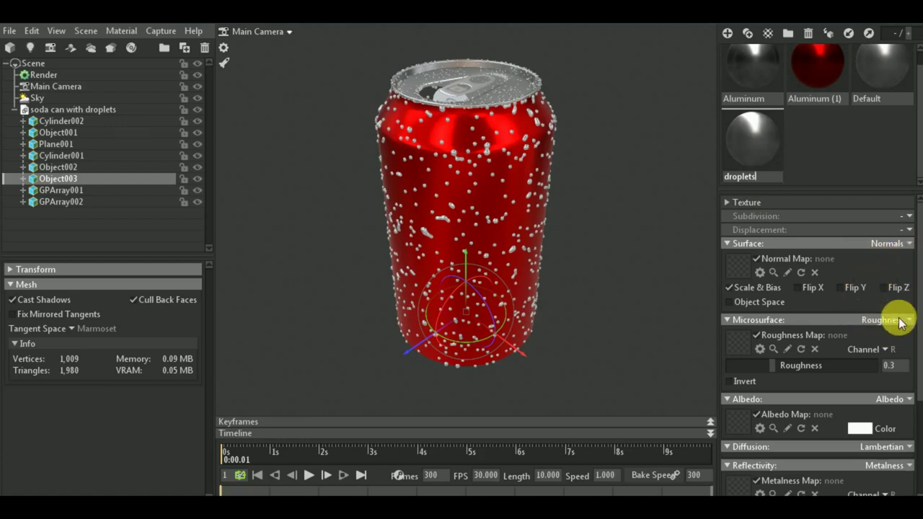
key("Return")
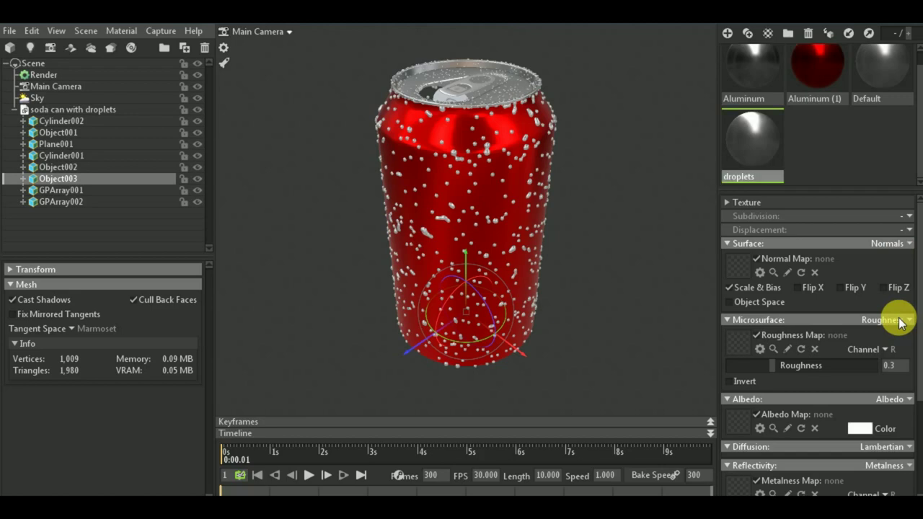
left_click(910, 321)
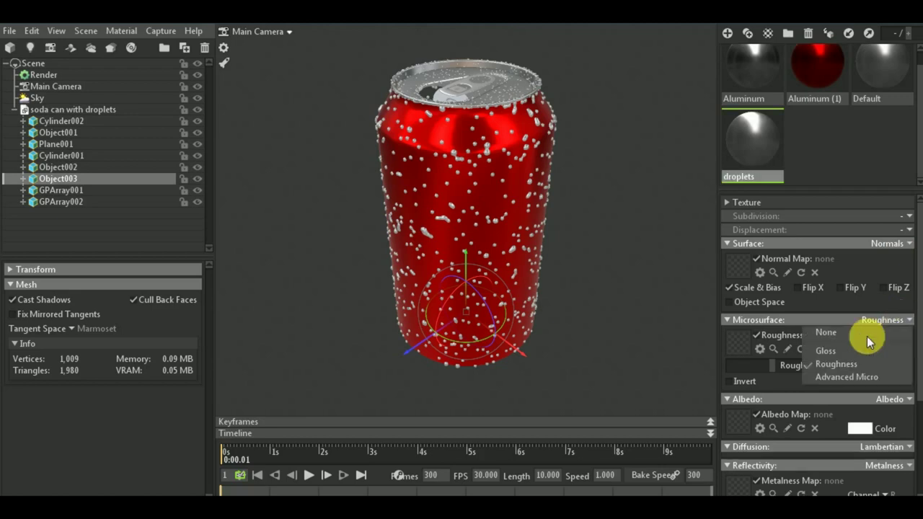
left_click(827, 353)
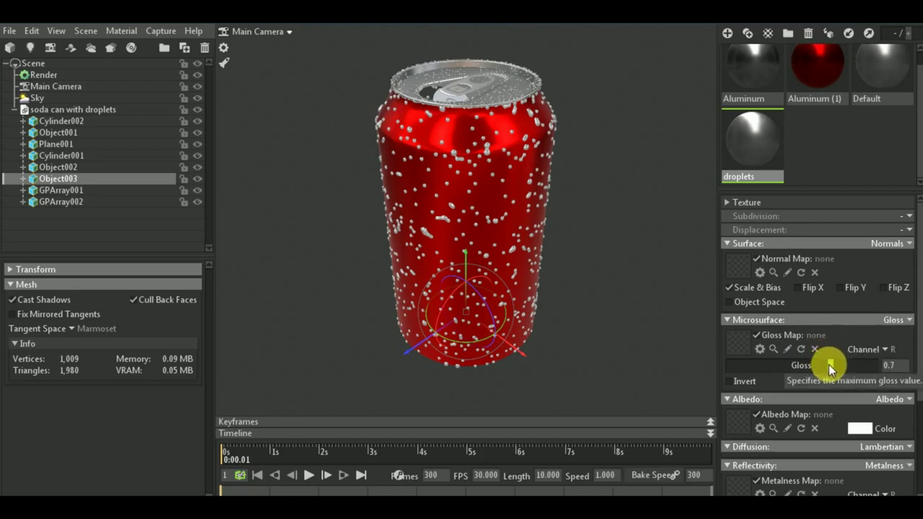
left_click_drag(829, 364, 901, 366)
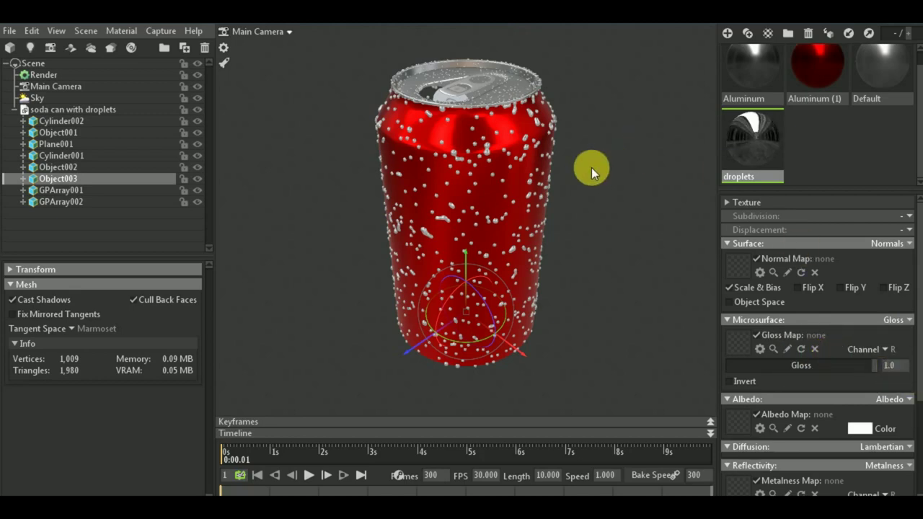
left_click(98, 189)
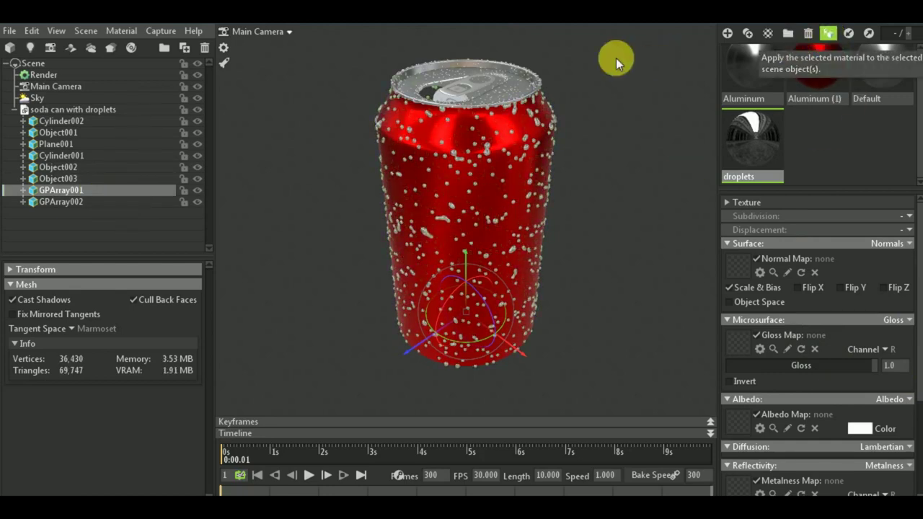
Apply the droplets material to the GPArray001 and GPArray002 droplets and pick it for editing.
left_click(104, 201, "ctrl")
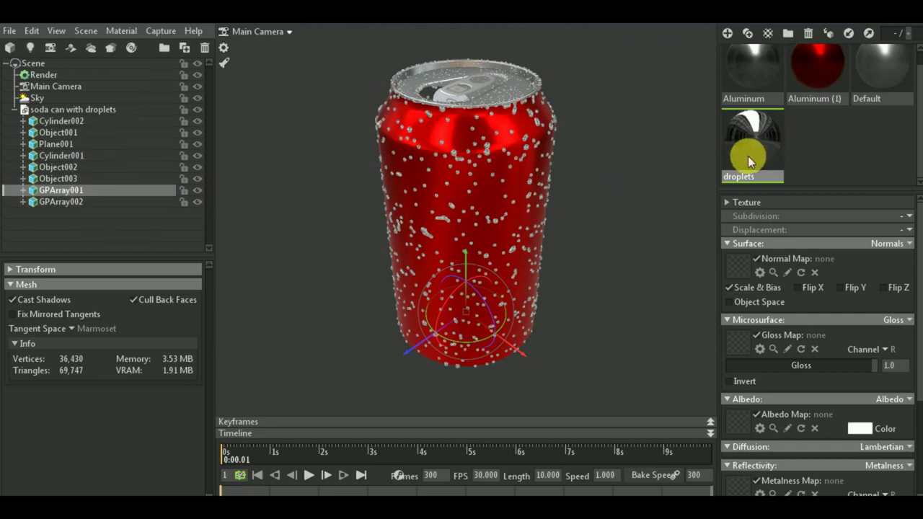
left_click_drag(748, 155, 484, 152)
left_click(828, 33)
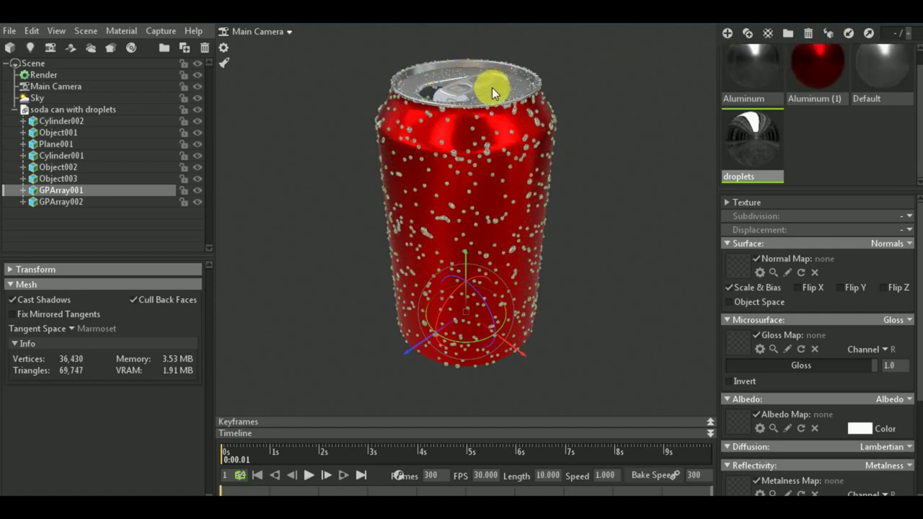
left_click(532, 83)
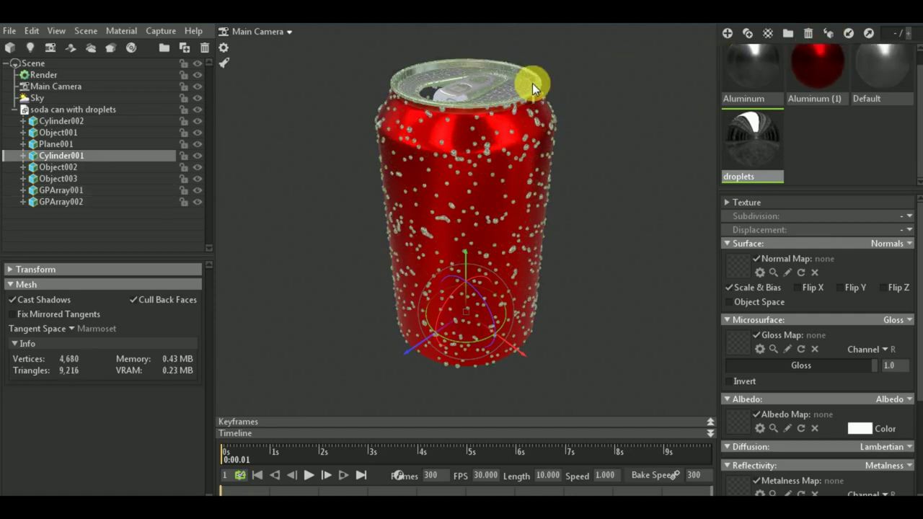
scroll(395, 59, "up", 2)
left_click_drag(411, 68, 403, 59)
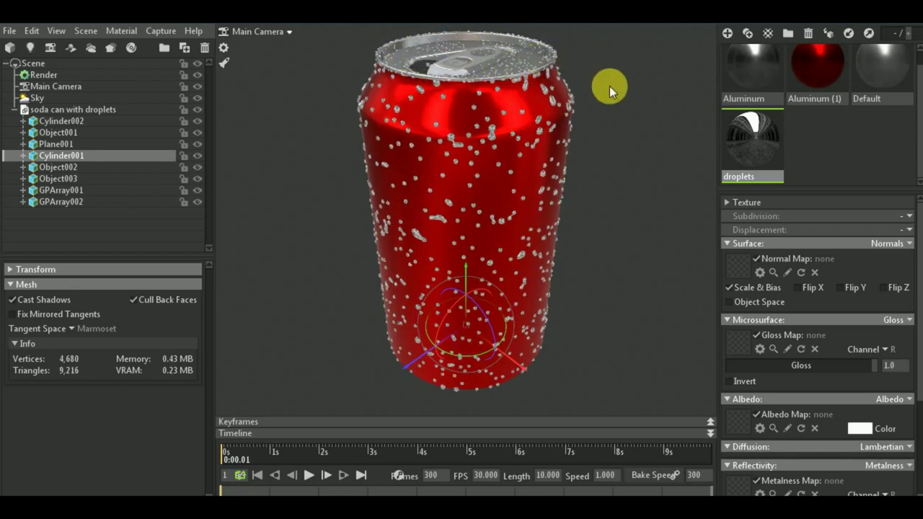
left_click(98, 199)
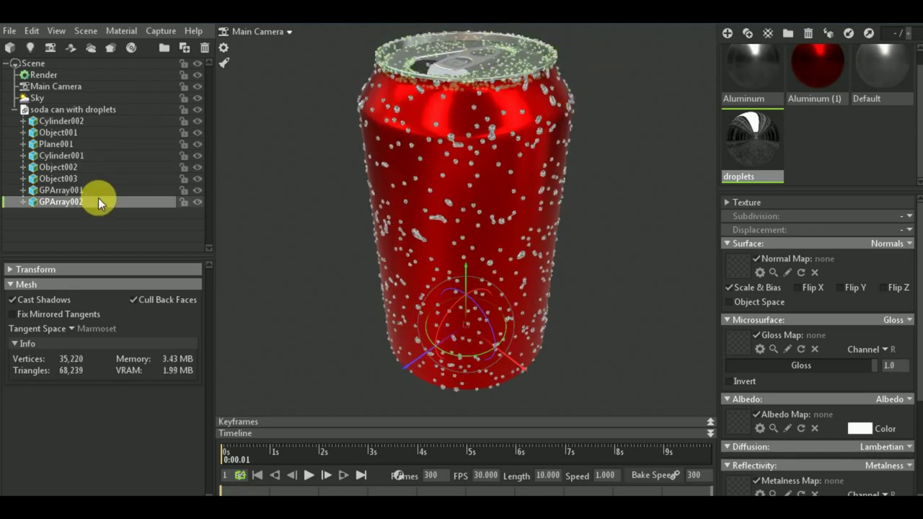
left_click(830, 34)
left_click(759, 152)
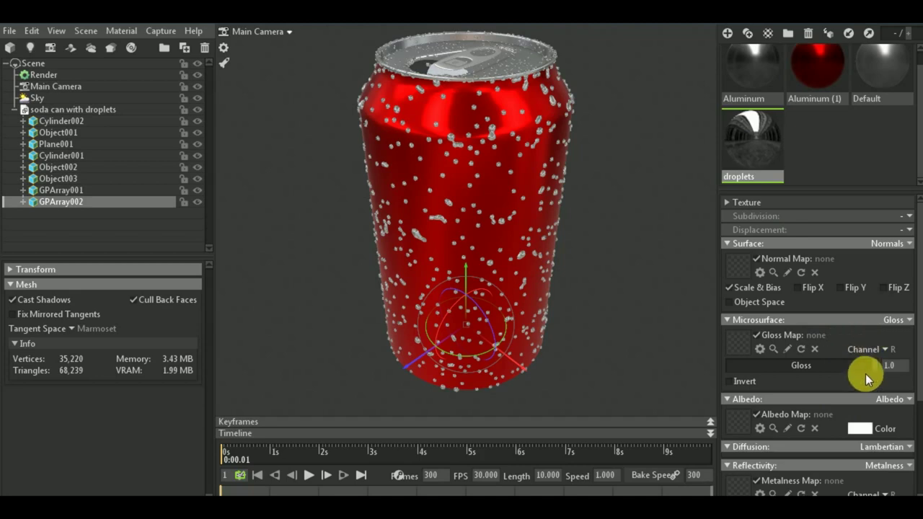
Set the droplets reflectivity to Refractive Index 1.068 and the reflection model to Mirror.
left_click(885, 368)
left_click(910, 245)
left_click(750, 243)
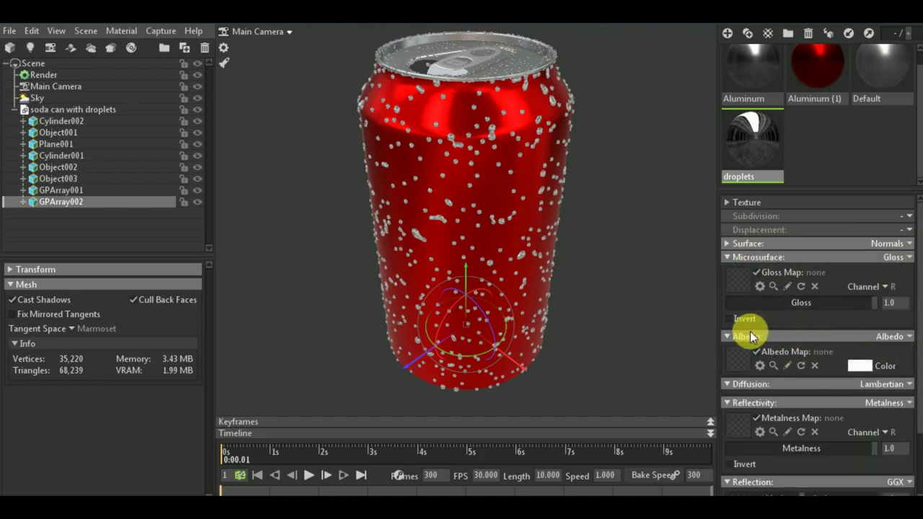
left_click(725, 336)
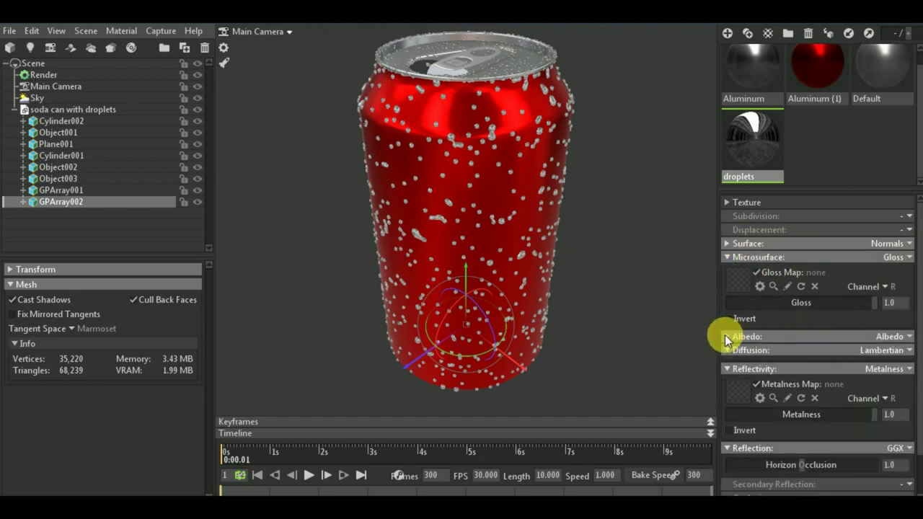
left_click(907, 368)
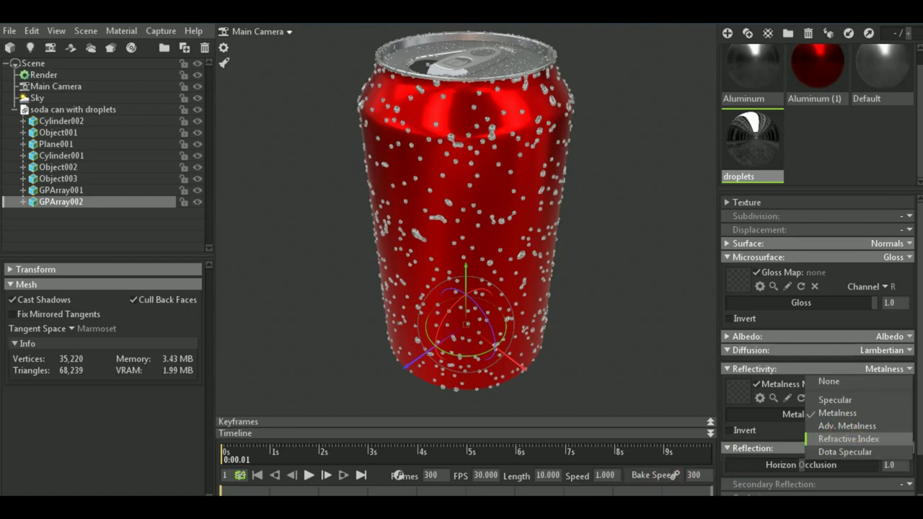
left_click(849, 438)
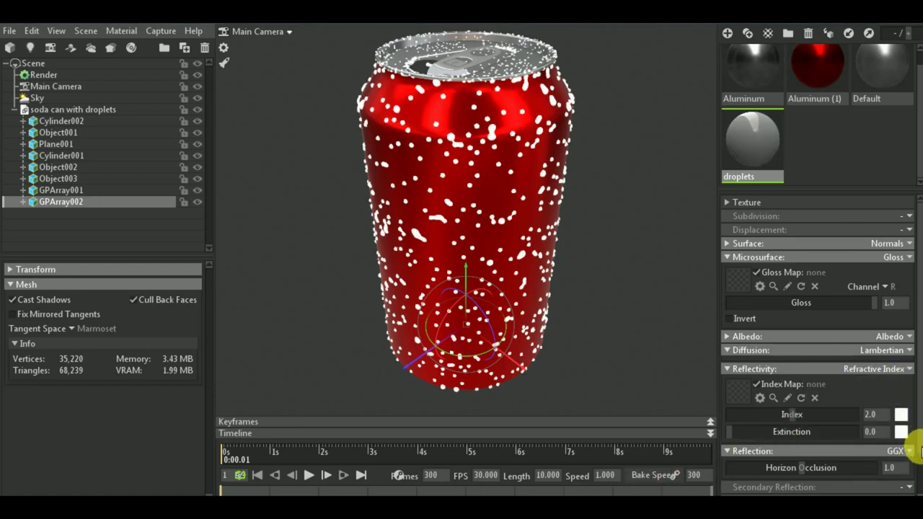
left_click(746, 413)
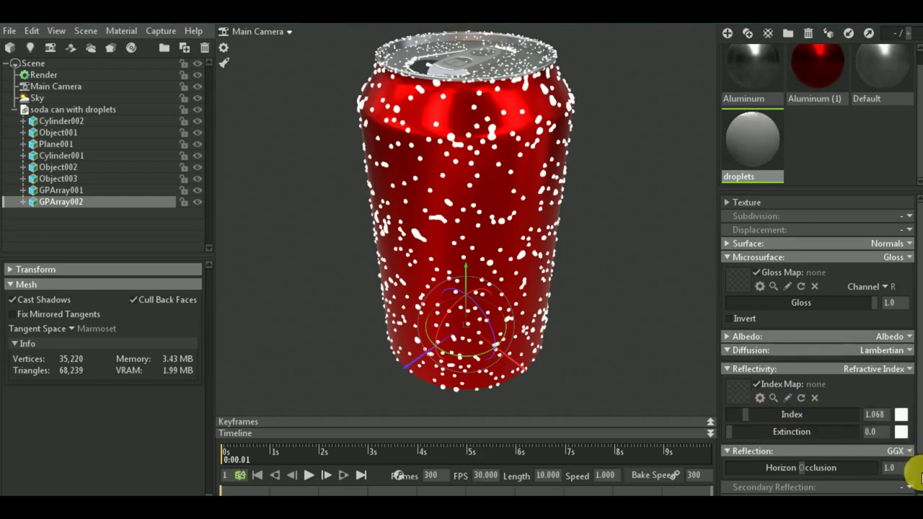
left_click(910, 452)
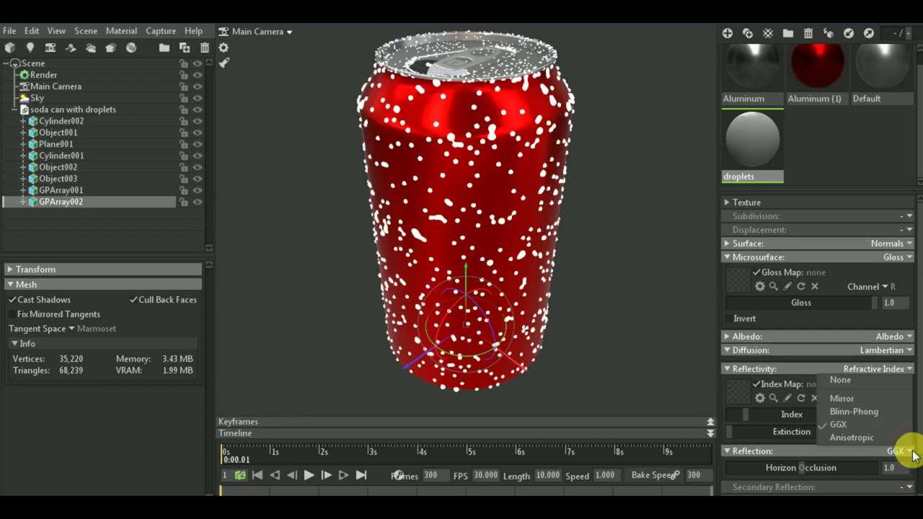
left_click(845, 399)
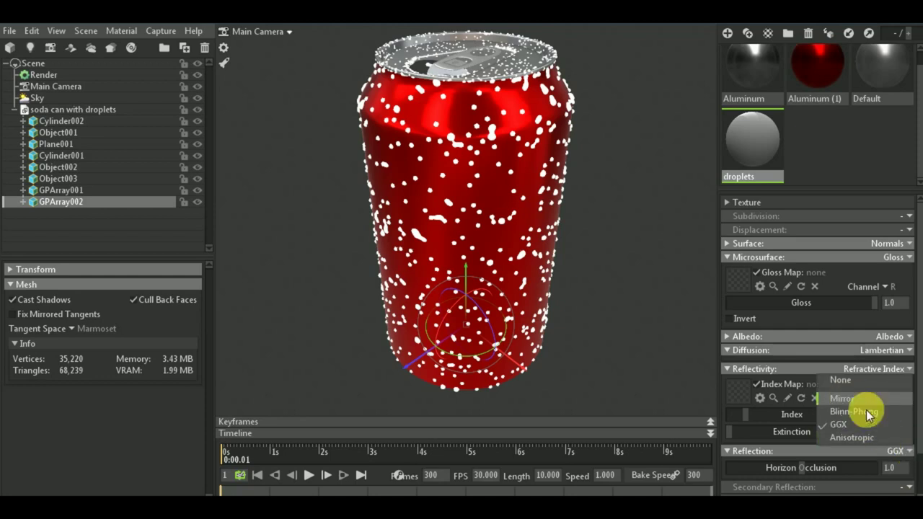
scroll(916, 479, "down", 2)
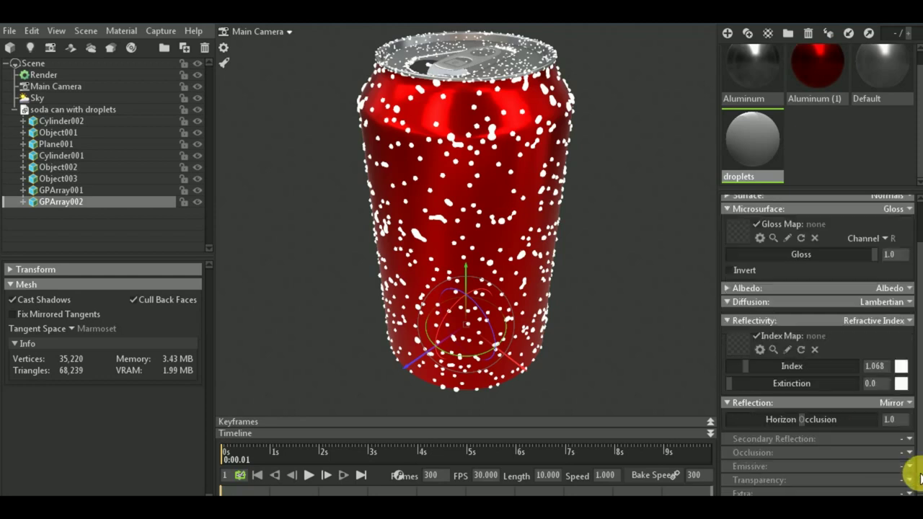
left_click(908, 480)
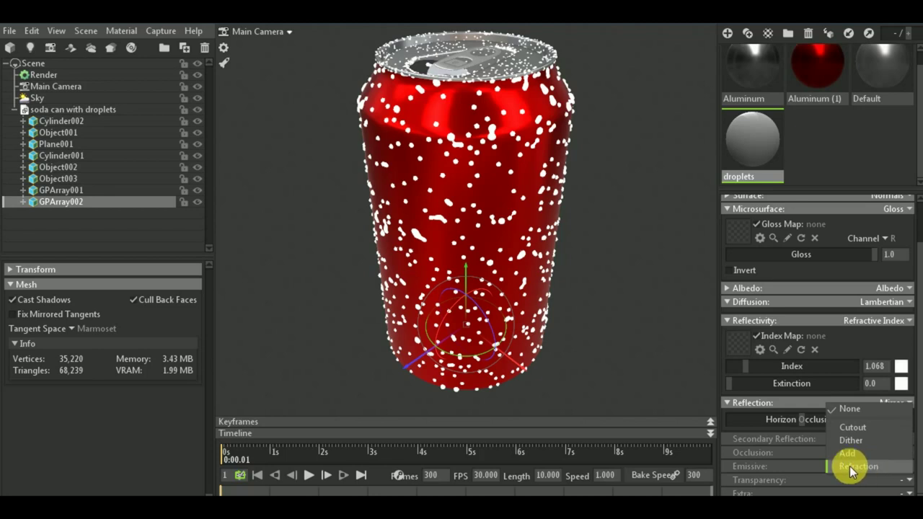
Set droplets transparency to Refraction with index of refraction 1.345 and reflectivity index 1.008.
left_click(849, 465)
left_click(849, 466)
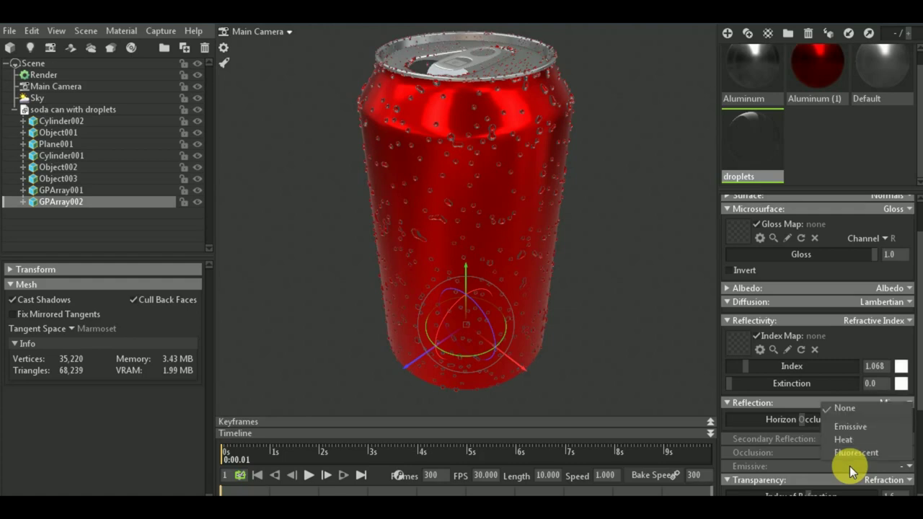
scroll(917, 461, "down", 3)
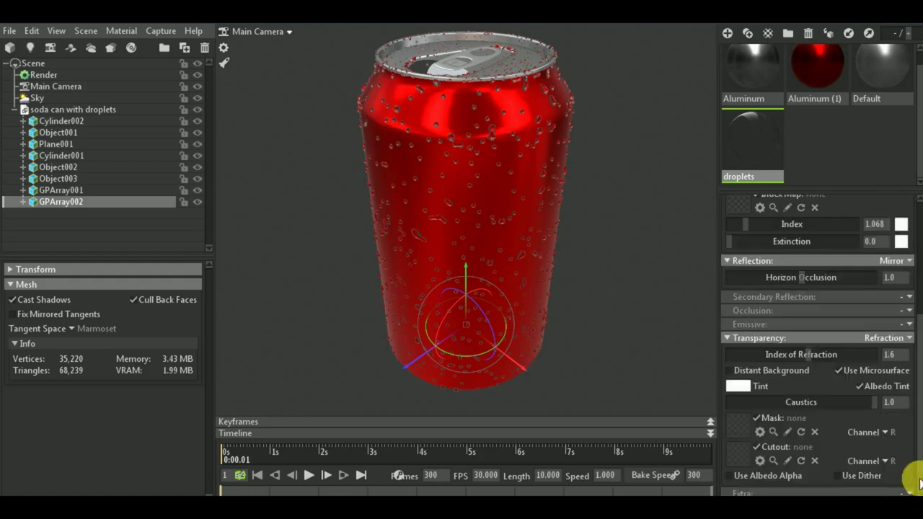
left_click(788, 358)
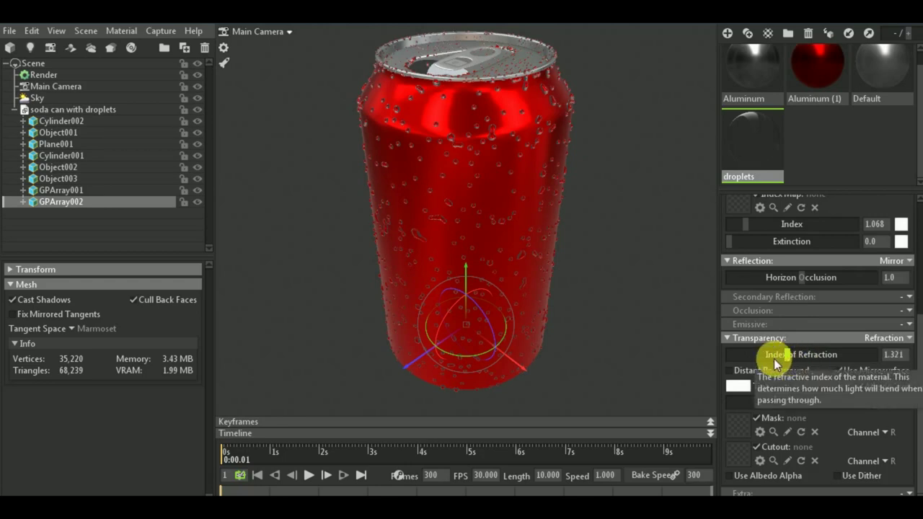
left_click(772, 354)
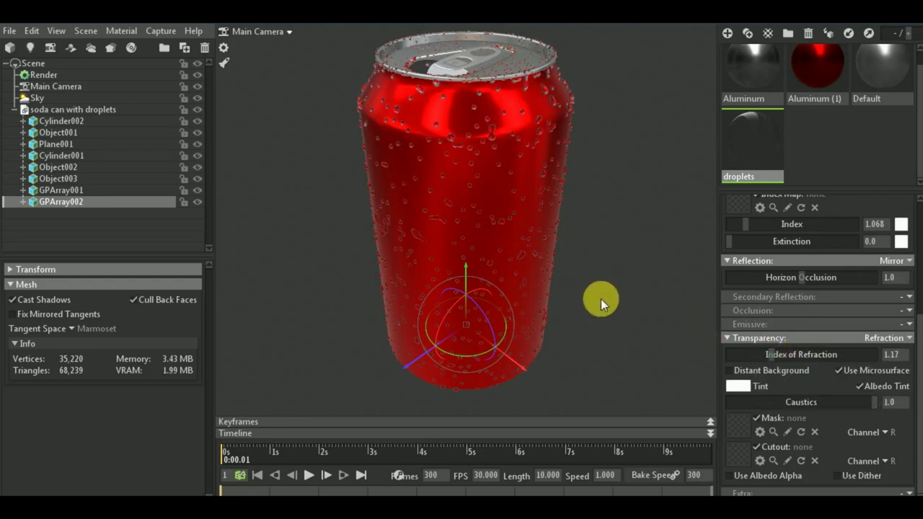
mouse_move(601, 298)
left_mouse_down()
mouse_move(614, 339)
mouse_move(629, 338)
mouse_move(661, 233)
mouse_move(654, 186)
mouse_move(355, 236)
mouse_move(587, 242)
left_mouse_up()
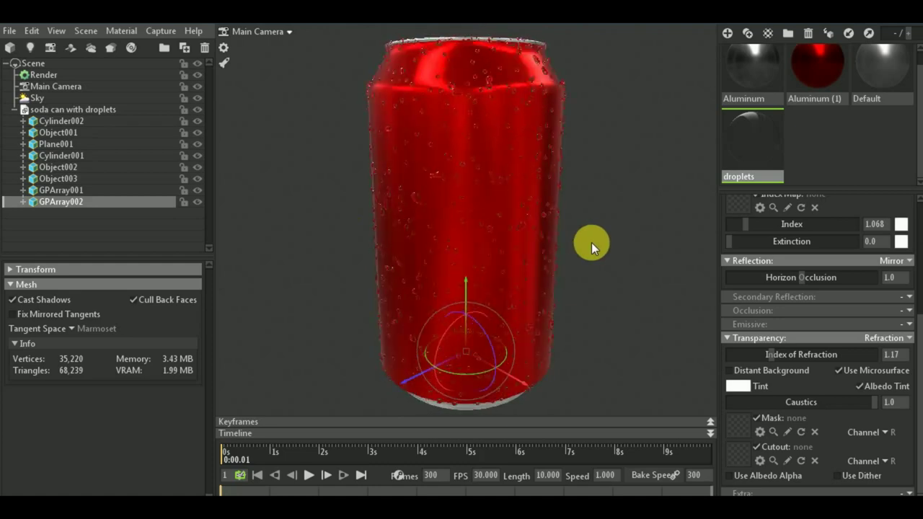
left_click_drag(631, 314, 369, 311)
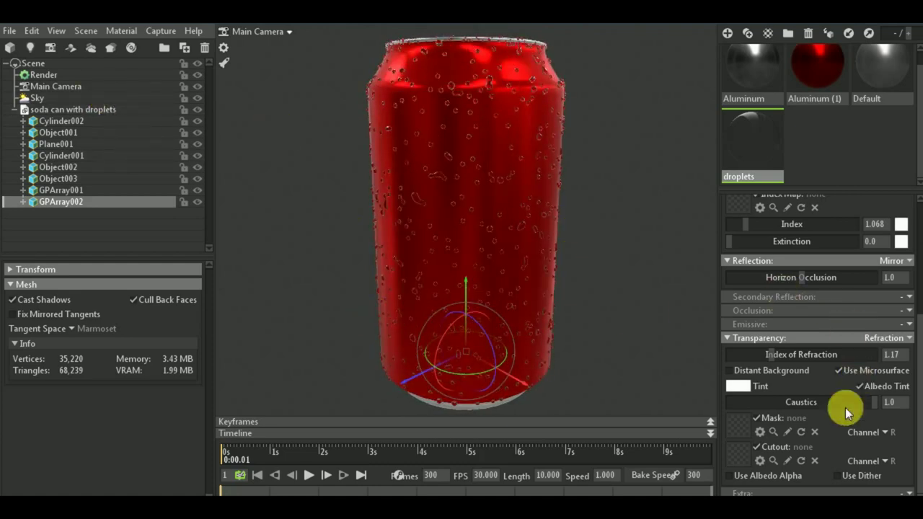
mouse_move(800, 355)
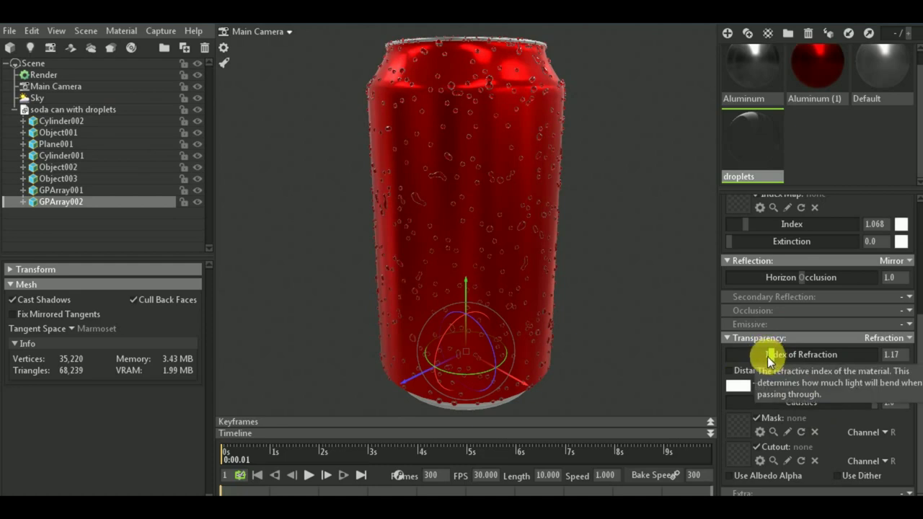
mouse_move(767, 355)
left_mouse_down()
mouse_move(807, 362)
mouse_move(797, 359)
left_mouse_up()
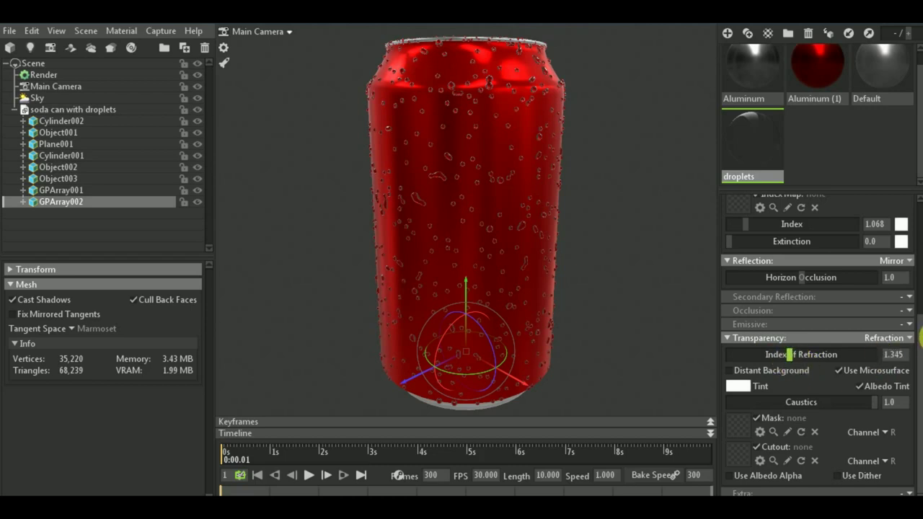
mouse_move(747, 226)
left_mouse_down()
mouse_move(739, 231)
mouse_move(827, 237)
mouse_move(772, 241)
mouse_move(741, 231)
left_mouse_up()
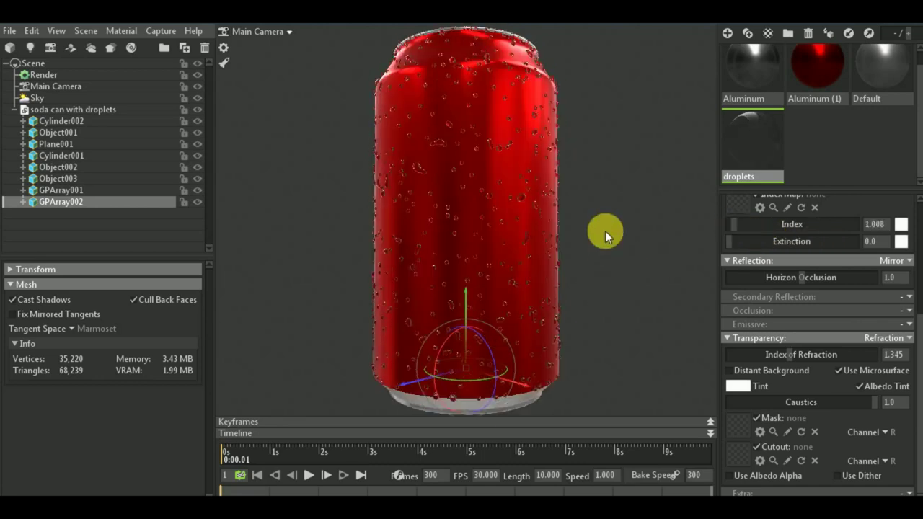
left_click_drag(605, 231, 557, 265)
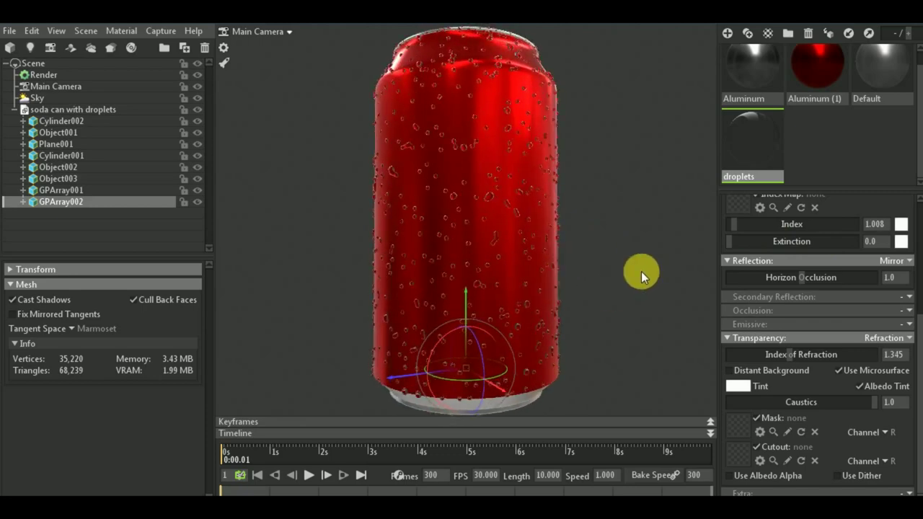
mouse_move(641, 271)
left_mouse_down()
mouse_move(657, 309)
mouse_move(666, 302)
left_mouse_up()
Set the Main Camera's post-effect exposure to 1.45 and contrast to 1.069.
left_click(62, 86)
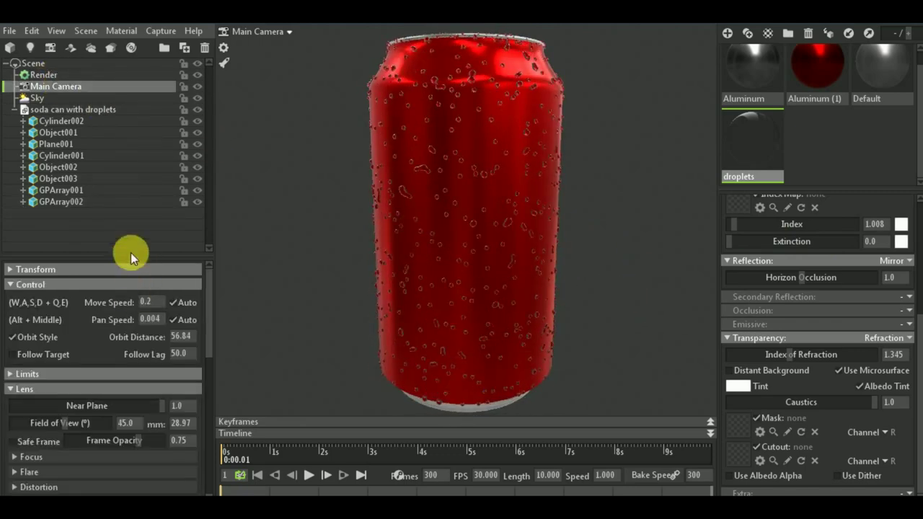
left_click(14, 109)
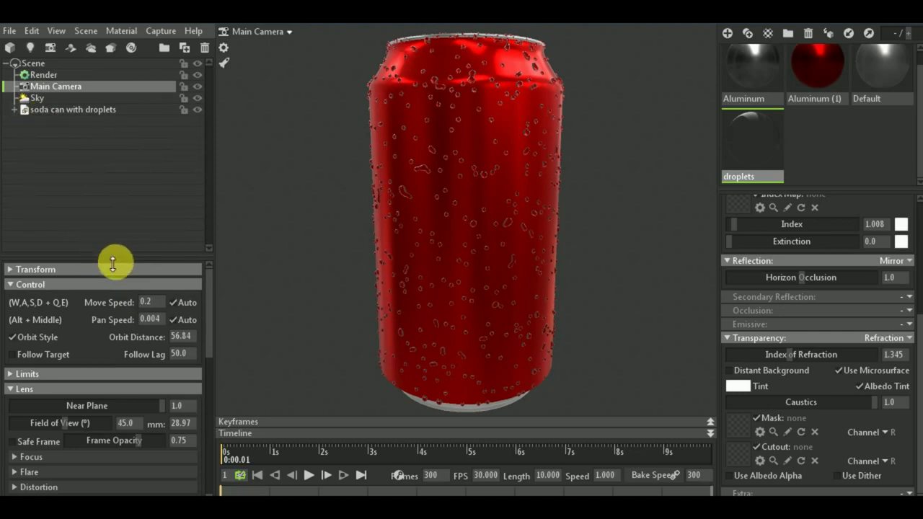
left_click(108, 159)
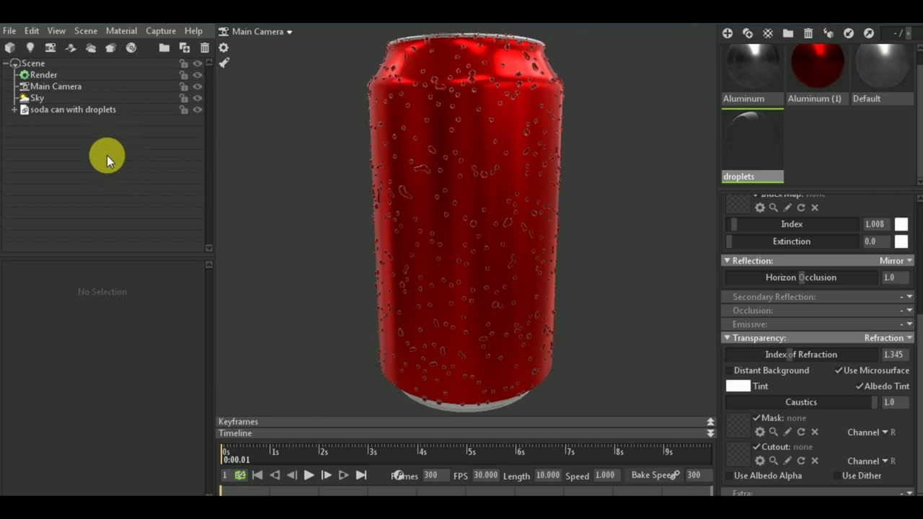
left_click(52, 84)
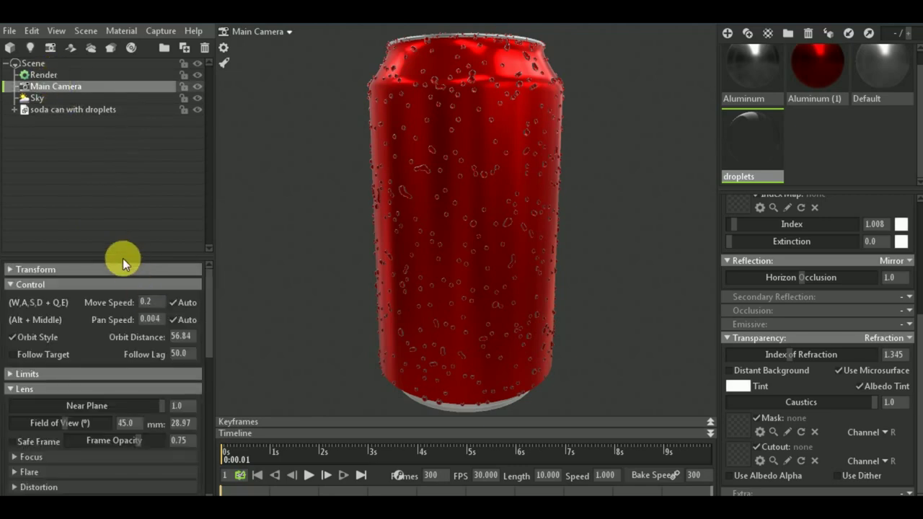
left_click_drag(121, 261, 144, 152)
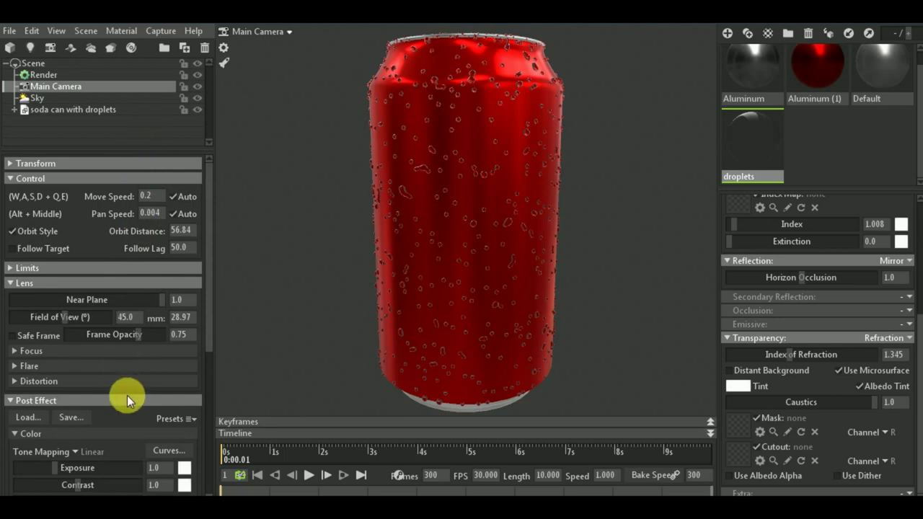
scroll(127, 395, "down", 2)
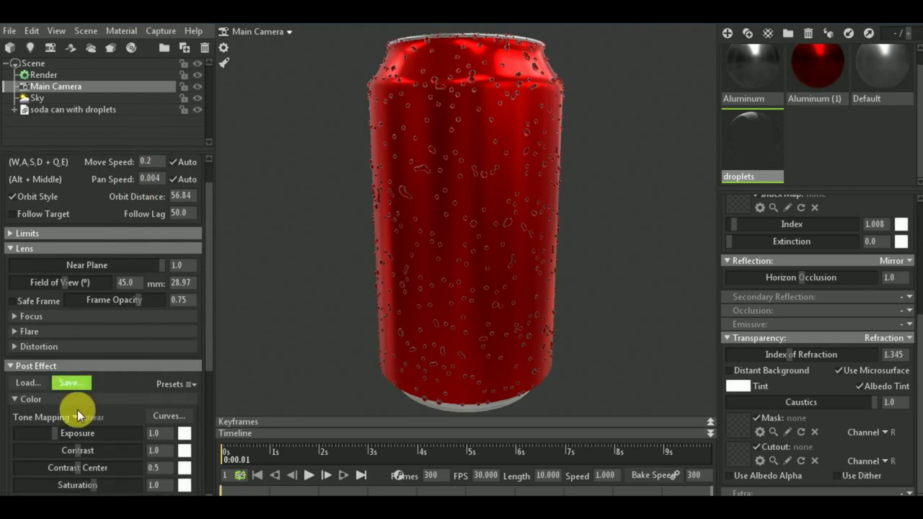
left_click_drag(53, 435, 66, 436)
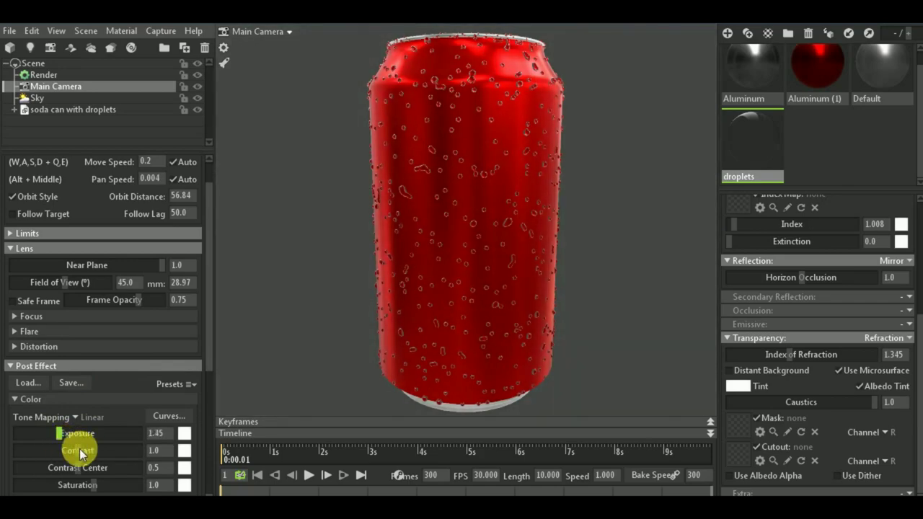
mouse_move(108, 451)
left_mouse_down()
mouse_move(121, 452)
mouse_move(107, 452)
left_mouse_up()
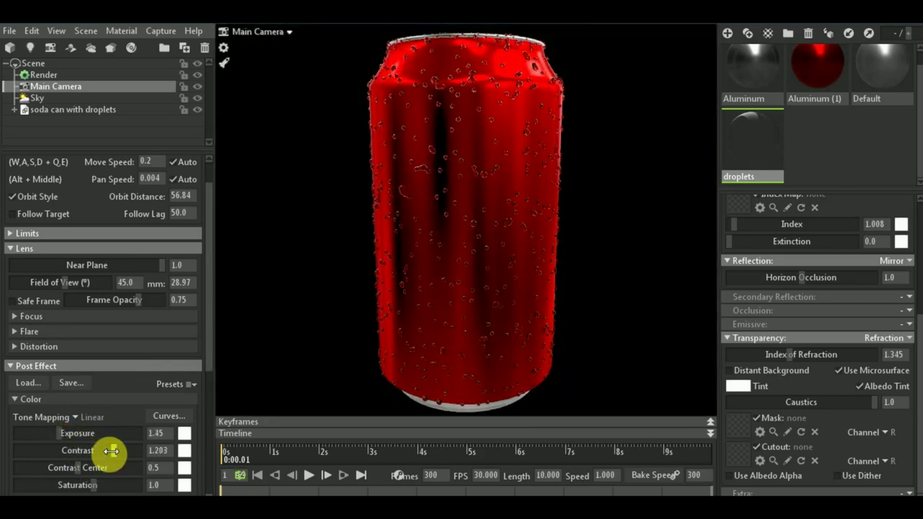
scroll(579, 283, "down", 2)
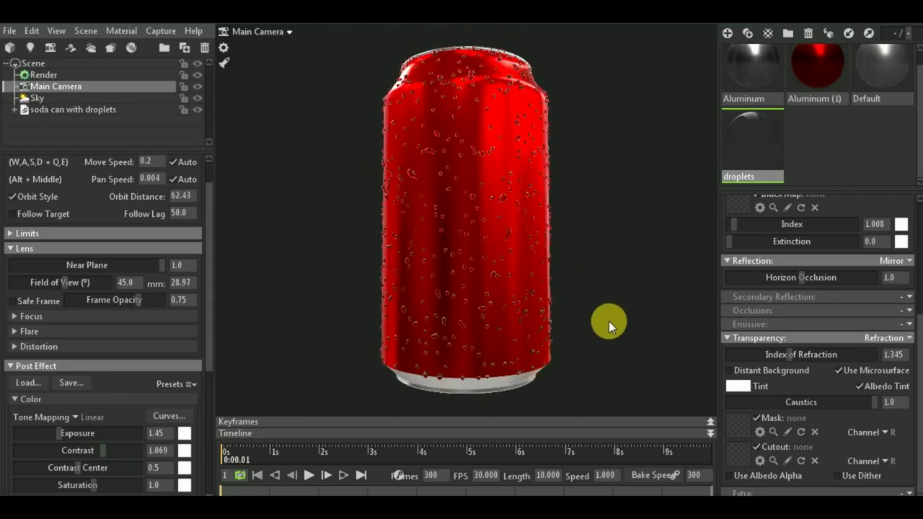
mouse_move(608, 320)
left_mouse_down()
mouse_move(620, 337)
mouse_move(578, 399)
mouse_move(568, 398)
mouse_move(480, 392)
mouse_move(426, 307)
mouse_move(425, 282)
mouse_move(385, 298)
mouse_move(382, 313)
left_mouse_up()
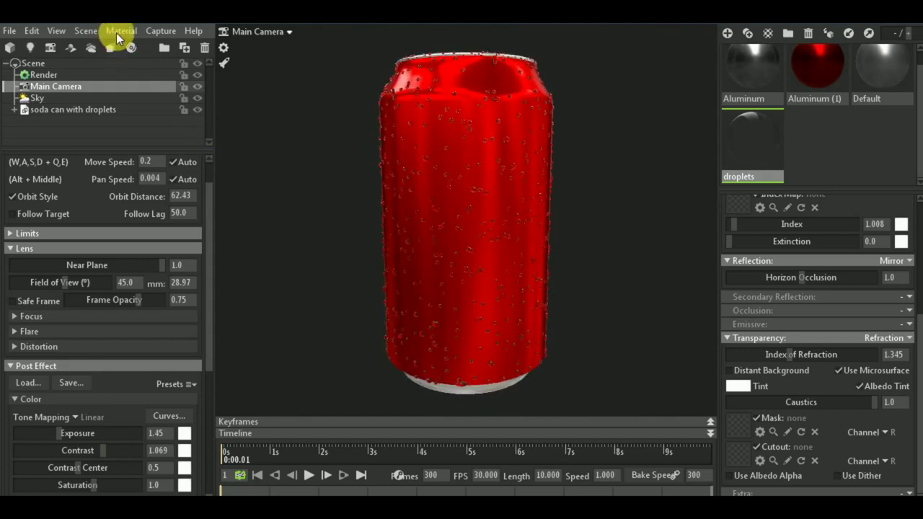
Add a Shadow Catcher plane and a sky child light at brightness 0.166 casting the can's shadow.
left_click(84, 32)
mouse_move(106, 44)
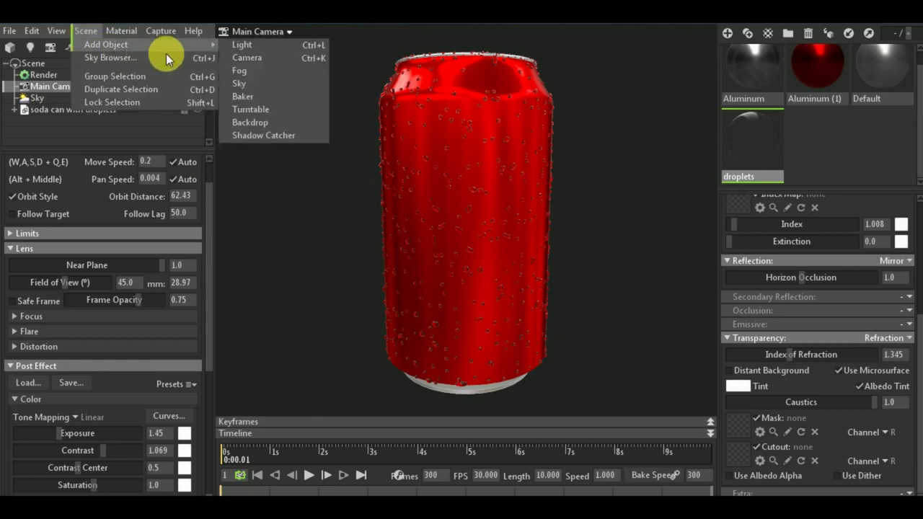
left_click(265, 137)
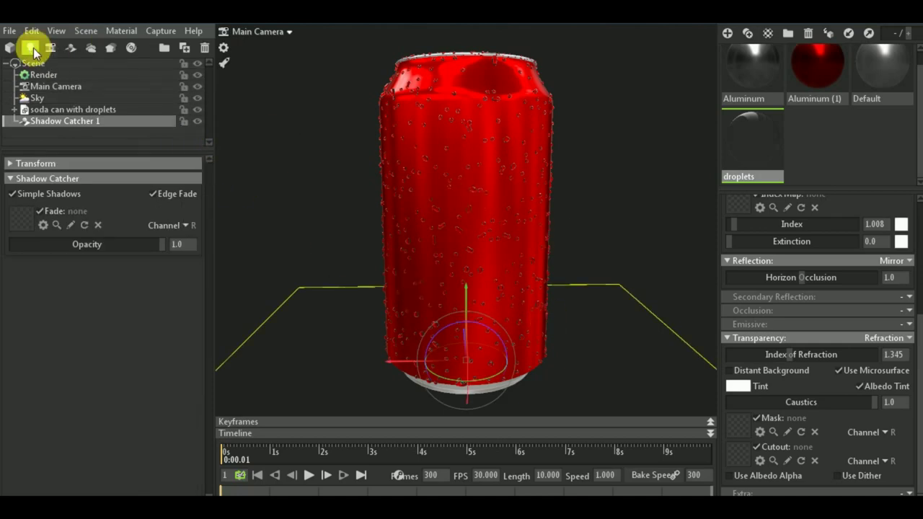
left_click(39, 98)
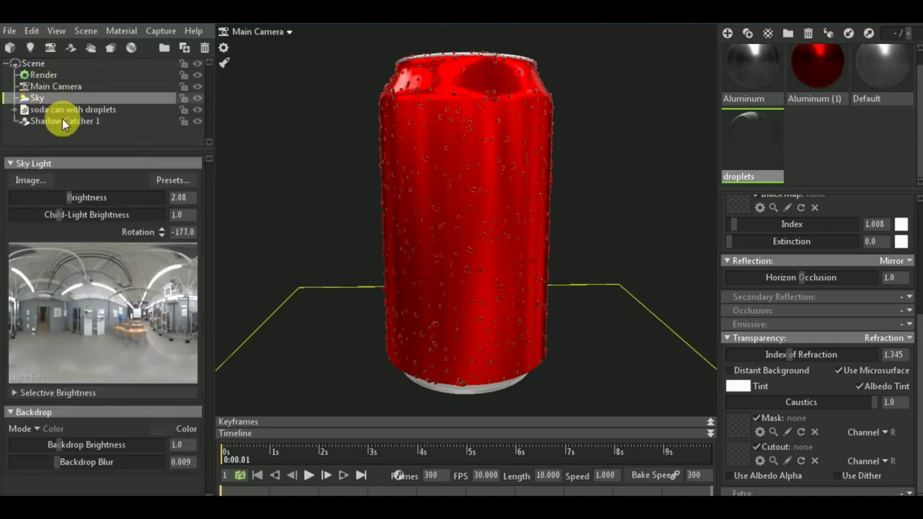
left_click(167, 346)
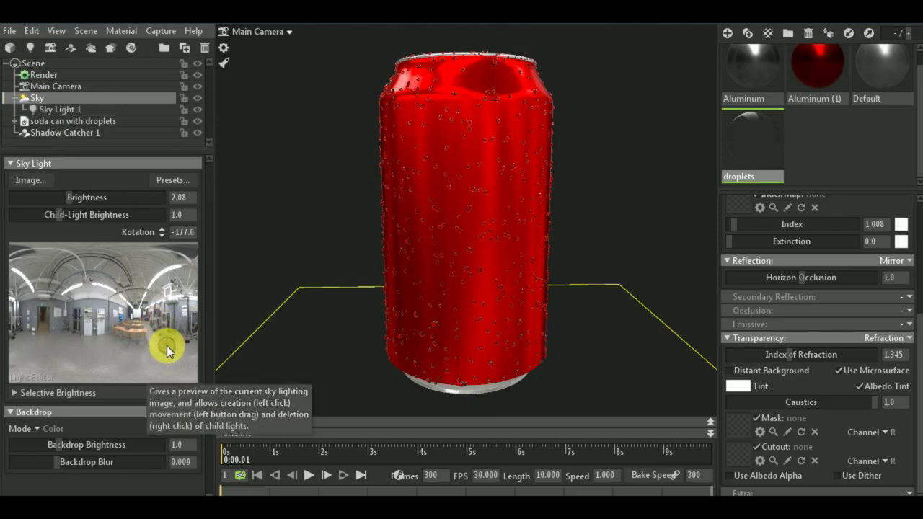
mouse_move(98, 334)
left_mouse_down()
mouse_move(16, 305)
mouse_move(49, 317)
mouse_move(29, 319)
mouse_move(41, 277)
mouse_move(121, 292)
mouse_move(134, 278)
mouse_move(137, 287)
left_mouse_up()
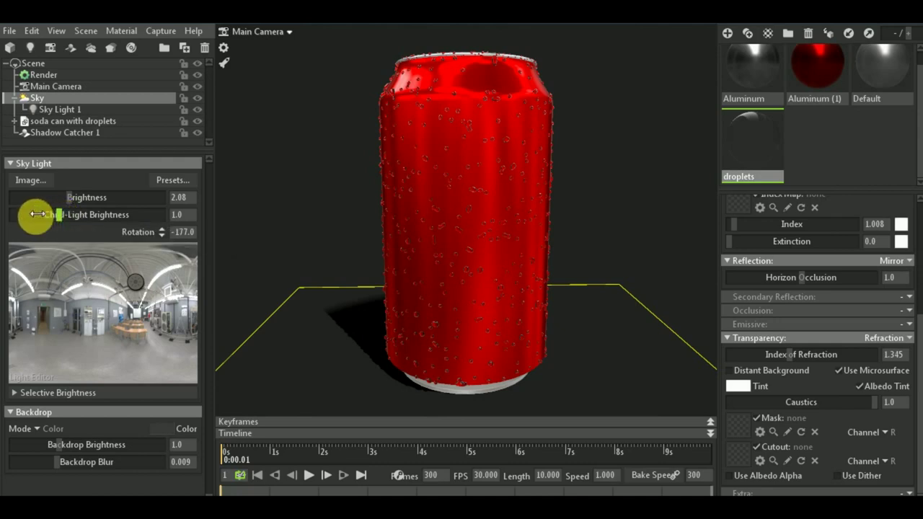
left_click_drag(31, 213, 40, 211)
left_click_drag(91, 211, 77, 206)
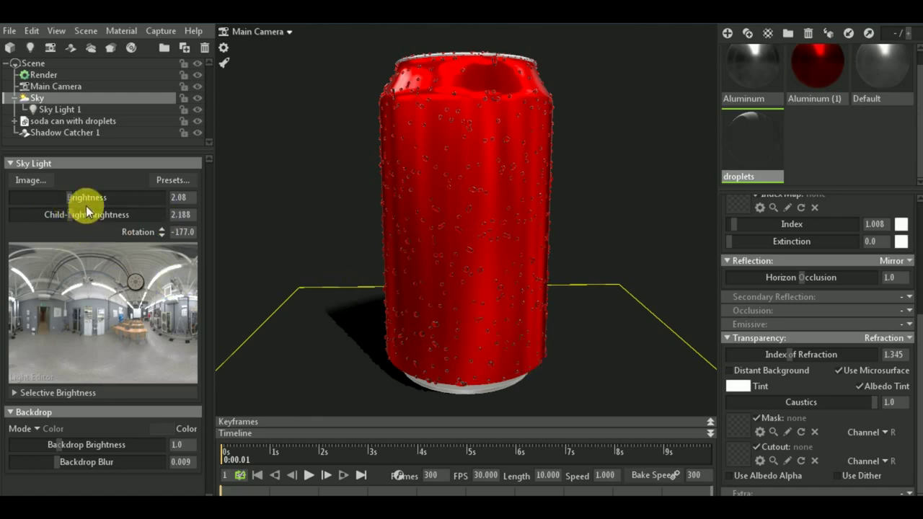
left_click_drag(69, 214, 54, 214)
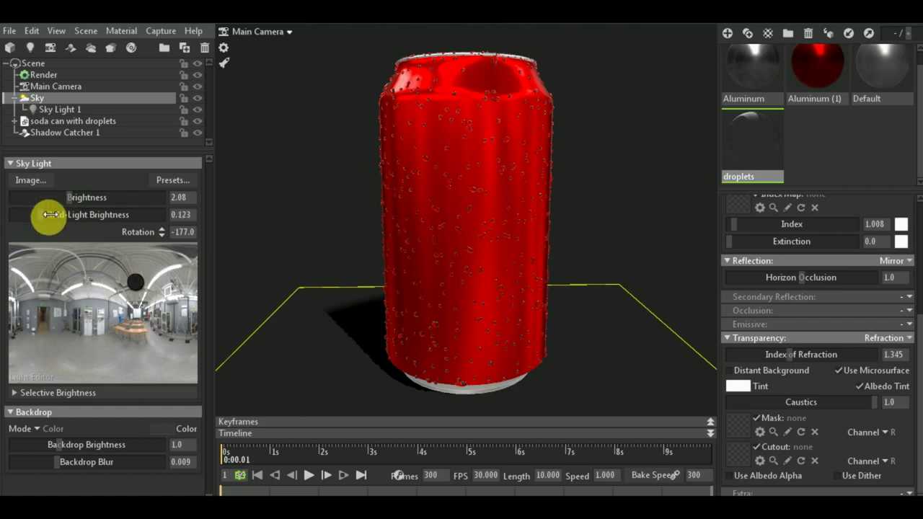
Lower Shadow Catcher 1's opacity to 0.24 to soften the can's ground shadow.
left_click(101, 134)
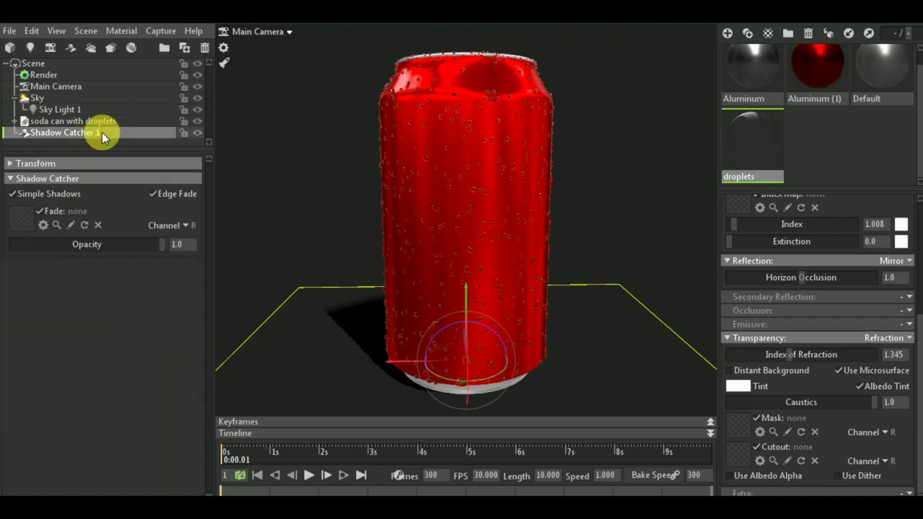
left_click(103, 245)
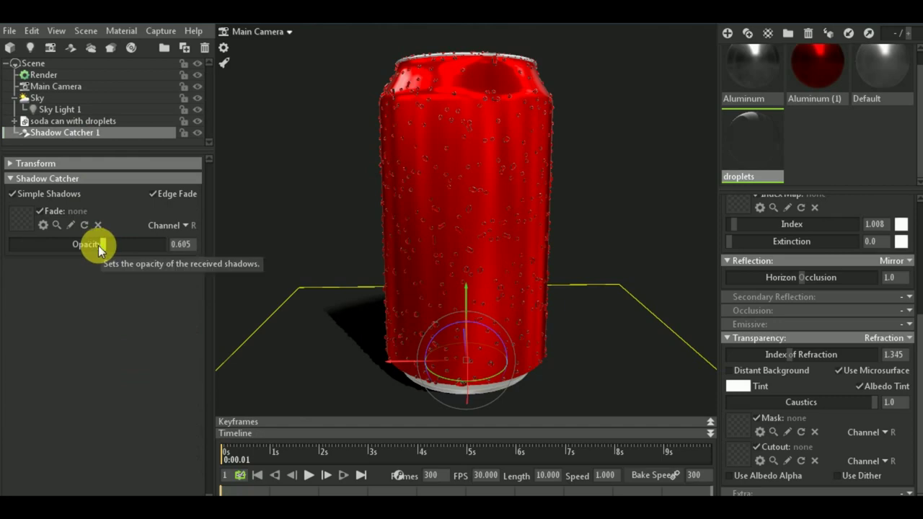
left_click(49, 241)
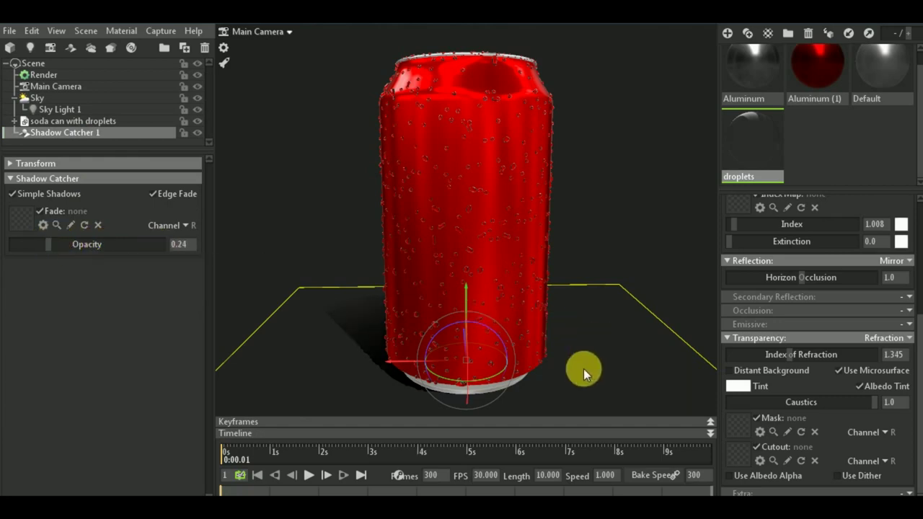
mouse_move(583, 368)
left_mouse_down()
mouse_move(497, 348)
mouse_move(434, 354)
left_mouse_up()
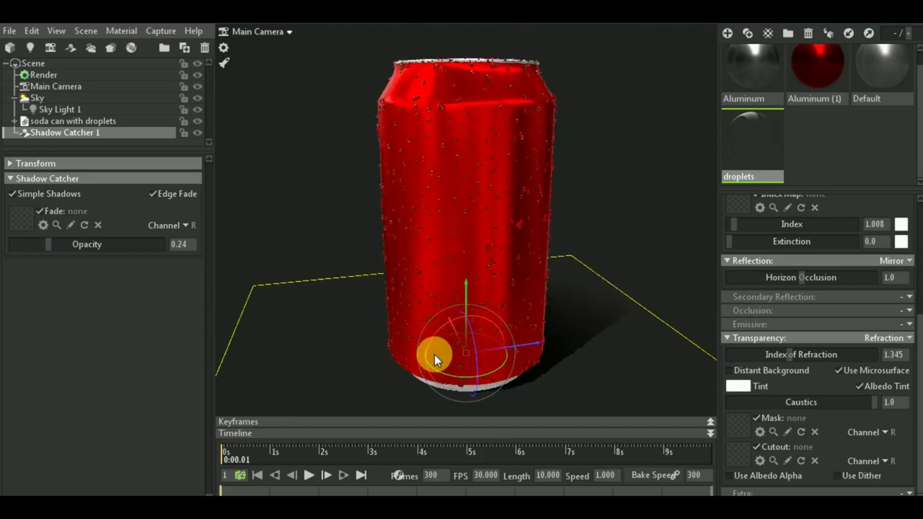
Add a spot light, Light 1, with its spot angle widened to 100.3.
left_click(30, 48)
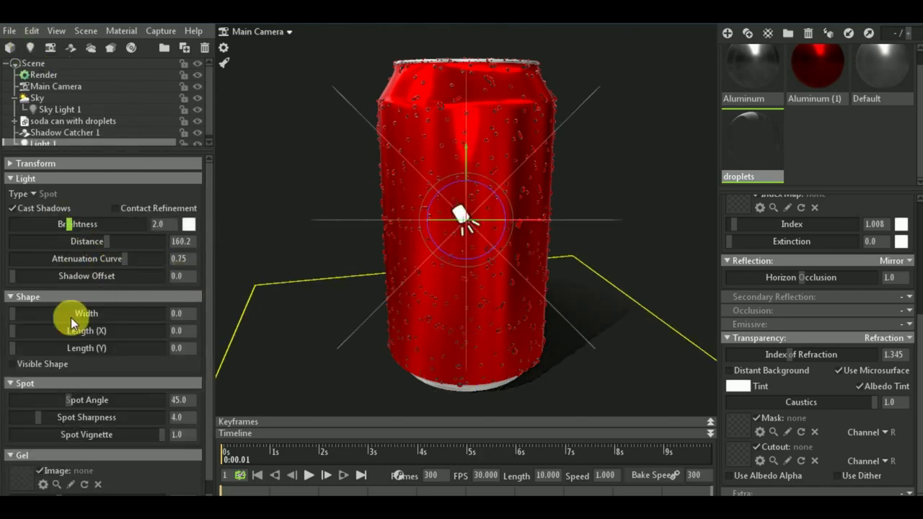
left_click(138, 399)
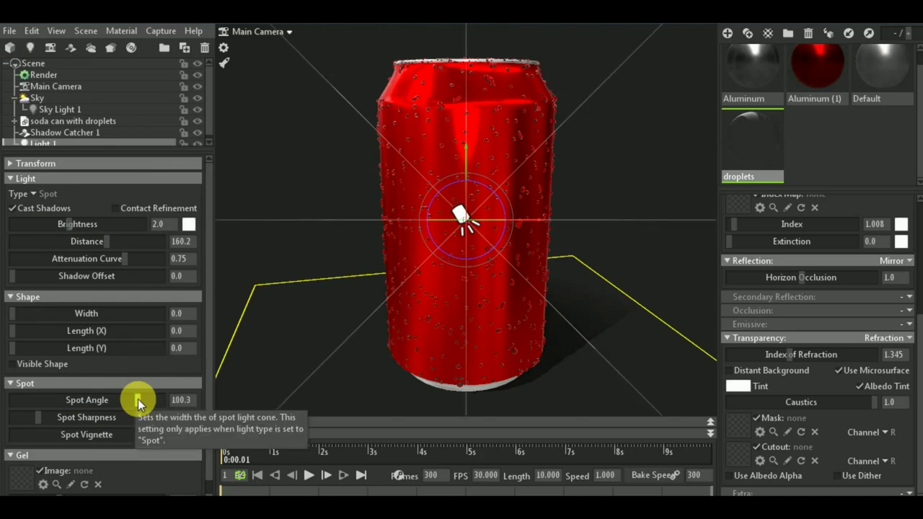
left_click(197, 110)
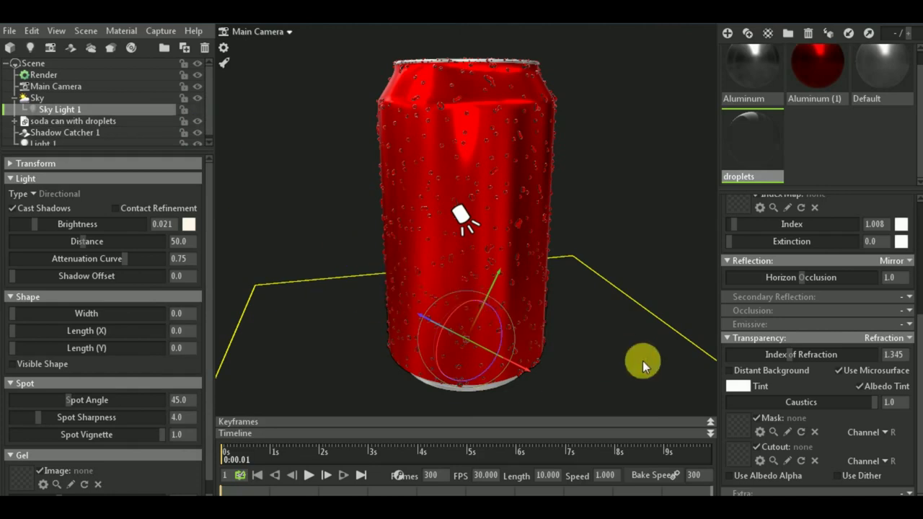
Set Shadow Catcher 1's opacity to 0.216.
left_click(693, 353)
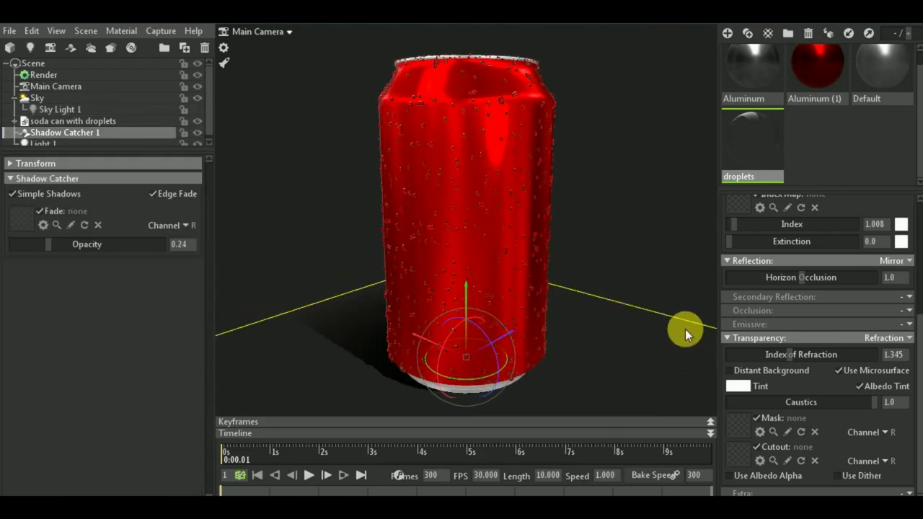
left_click_drag(691, 357, 700, 358)
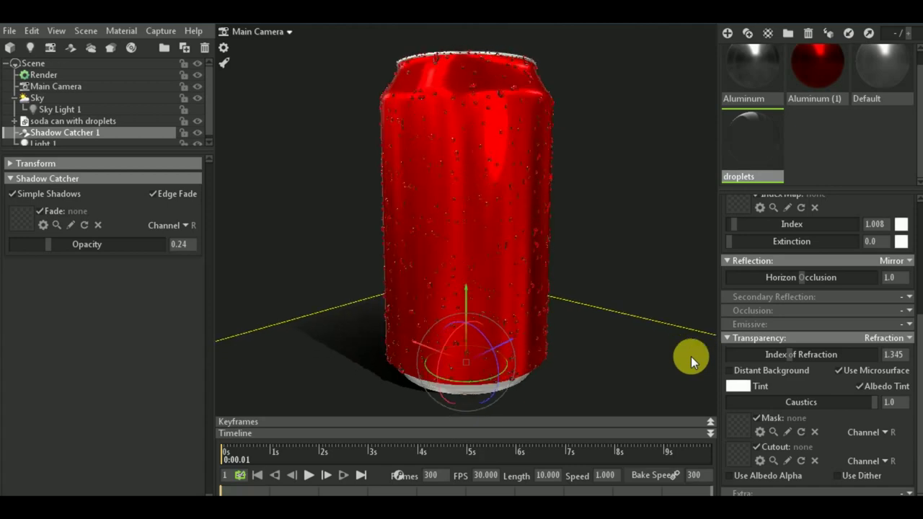
left_click(127, 244)
left_click(45, 244)
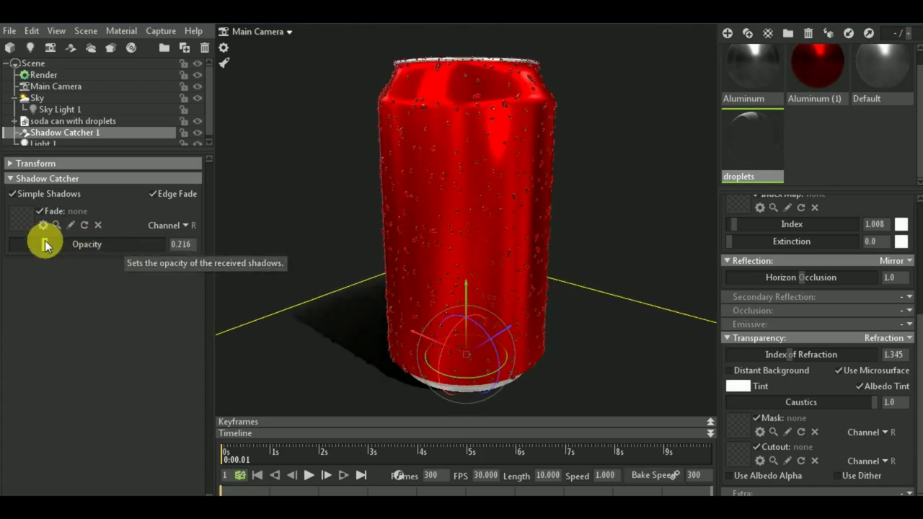
Fade the Shadow Catcher opacity to 0.086 and begin raising the Main Camera exposure.
left_click(25, 244)
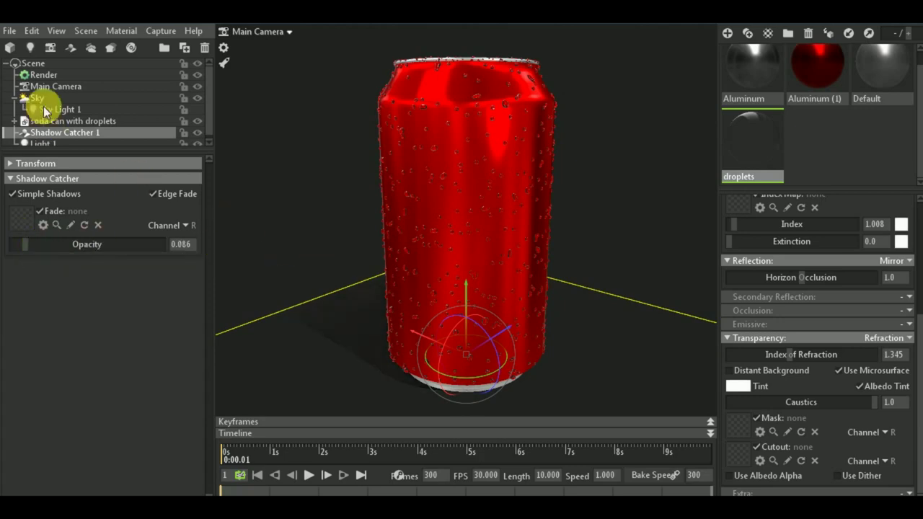
left_click(58, 84)
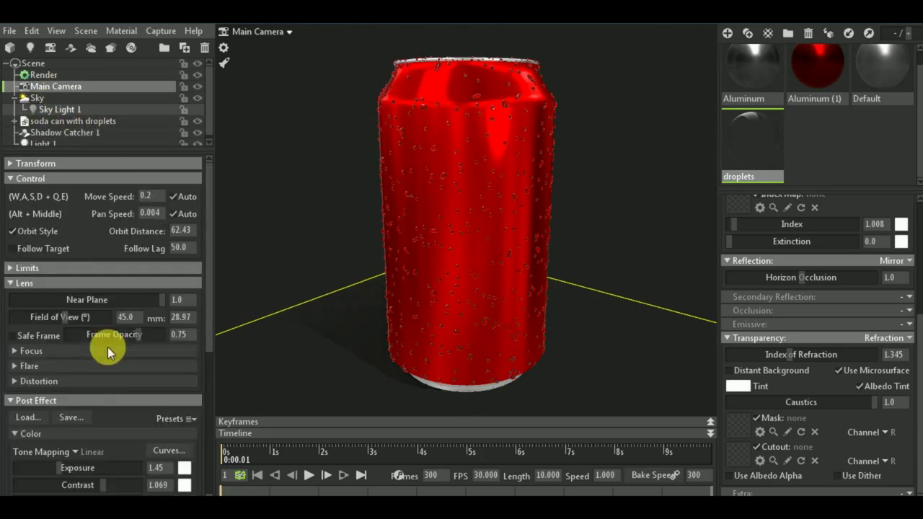
scroll(109, 380, "down", 3)
scroll(110, 380, "down", 2)
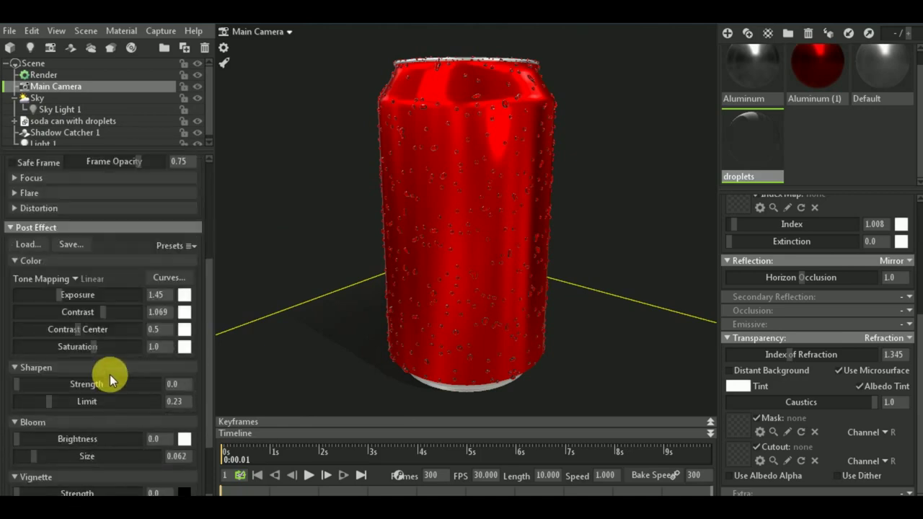
mouse_move(62, 297)
left_mouse_down()
mouse_move(75, 301)
mouse_move(62, 306)
left_mouse_up()
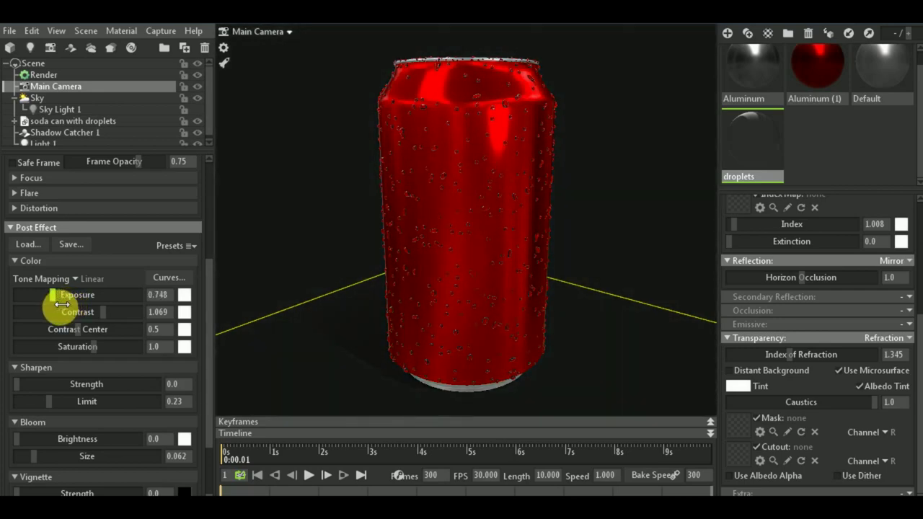
left_click_drag(62, 306, 66, 306)
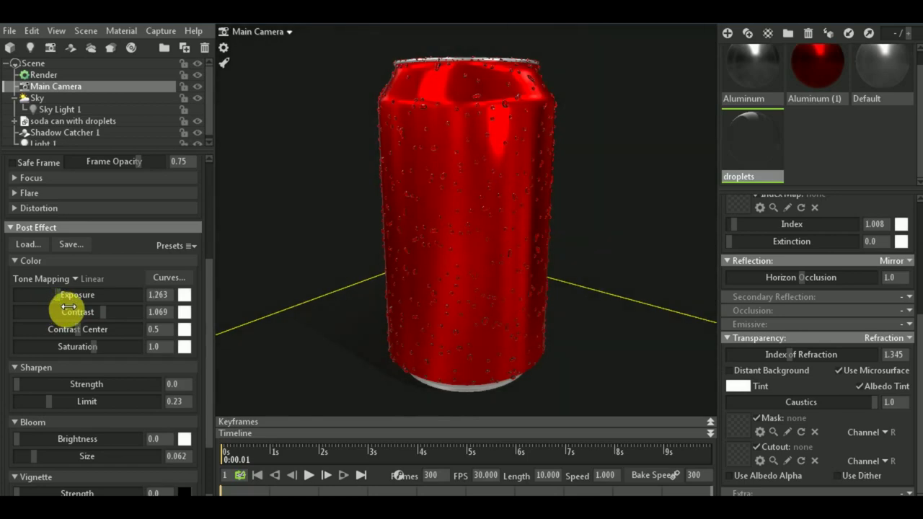
Settle camera exposure at 1.018 with 0.006 sharpening, then rotate the sky lighting around the can.
left_click_drag(20, 383, 24, 384)
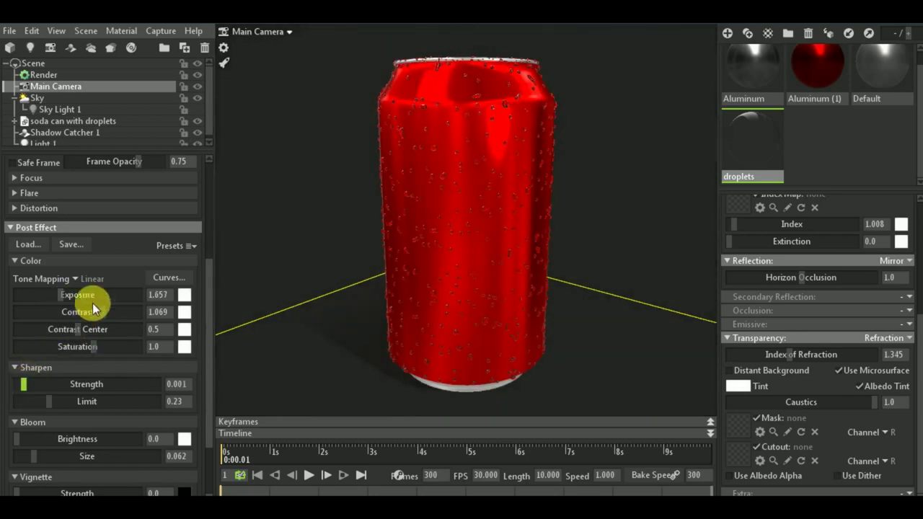
left_click_drag(57, 301, 51, 299)
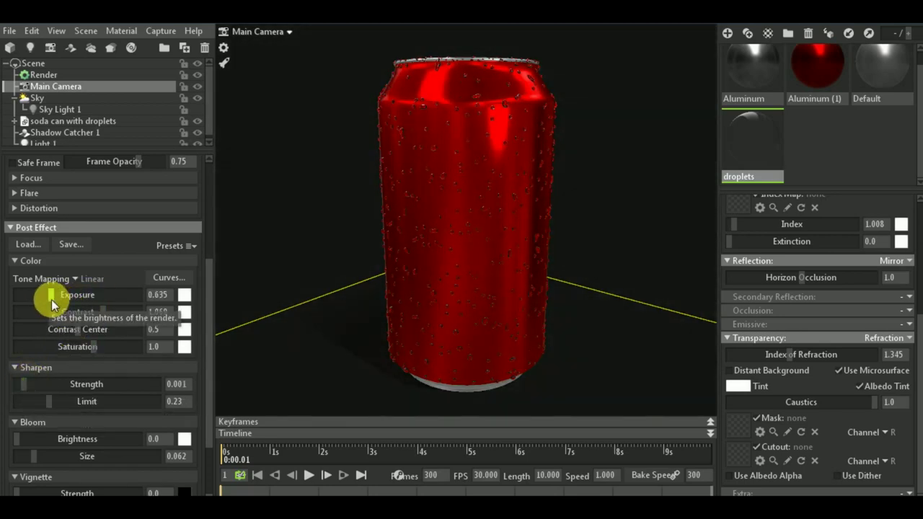
left_click(55, 295)
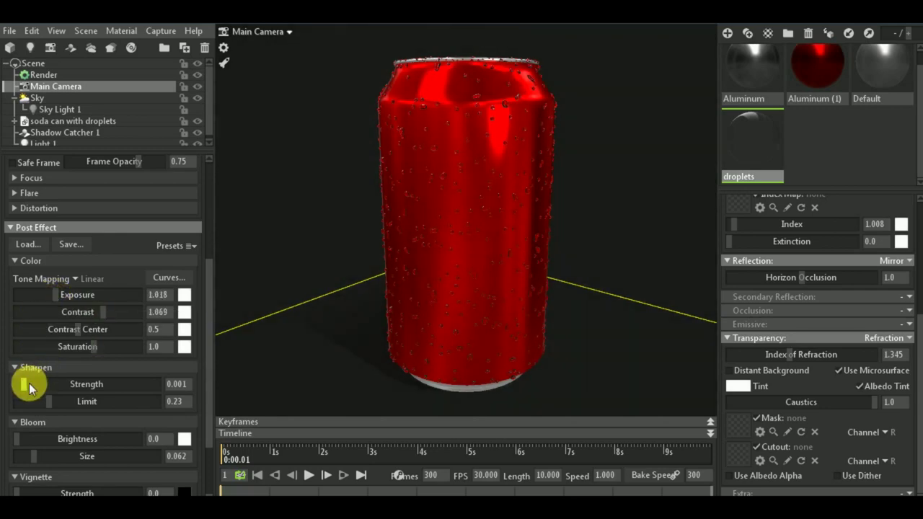
left_click_drag(24, 385, 29, 386)
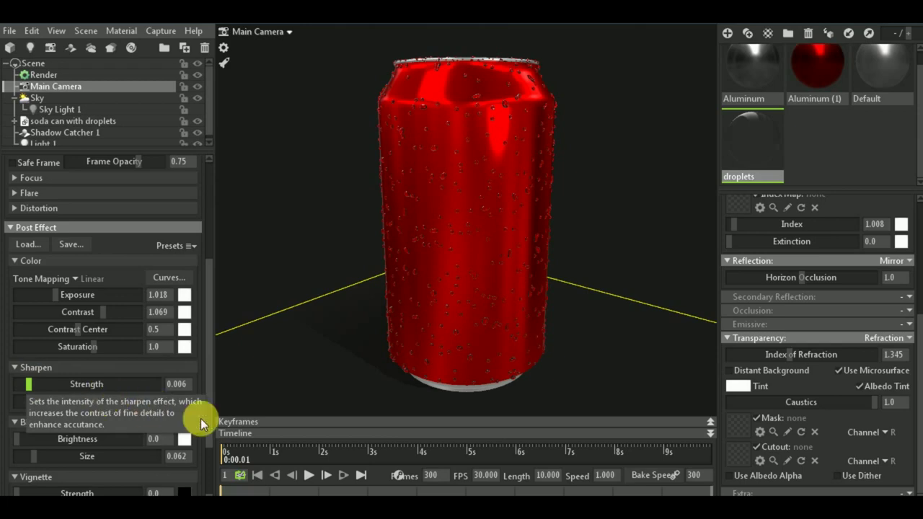
scroll(207, 461, "down", 2)
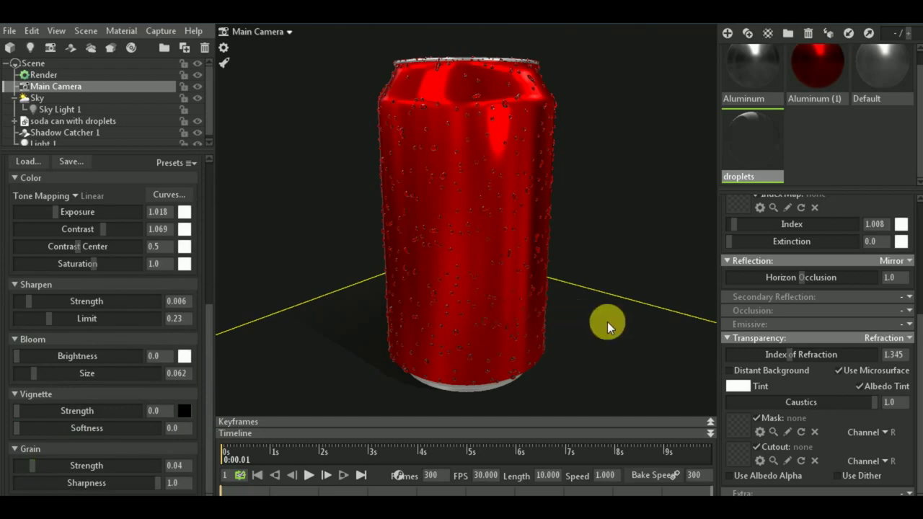
mouse_move(567, 356)
left_mouse_down("ctrl")
mouse_move(525, 360)
mouse_move(668, 363)
left_mouse_up("ctrl")
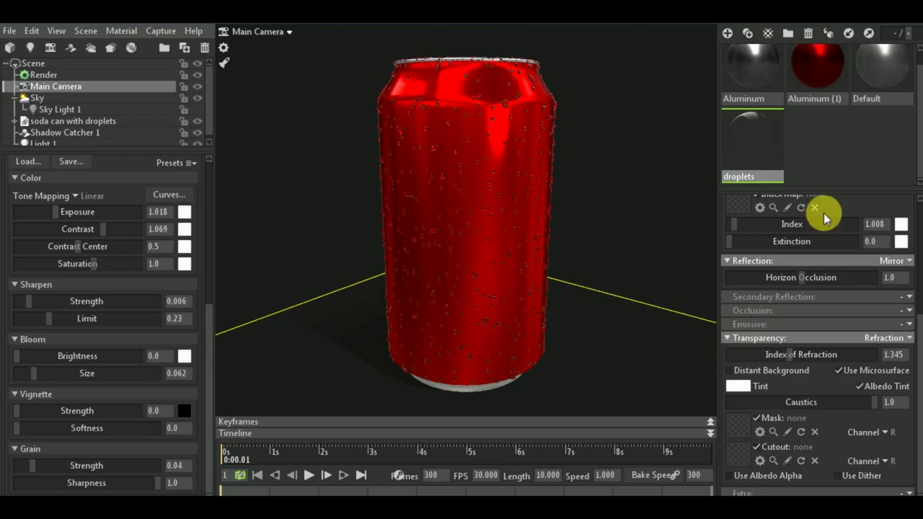
Set the Aluminum (1) material's specular intensity to 1.0 and gloss to 0.44.
left_click(839, 75)
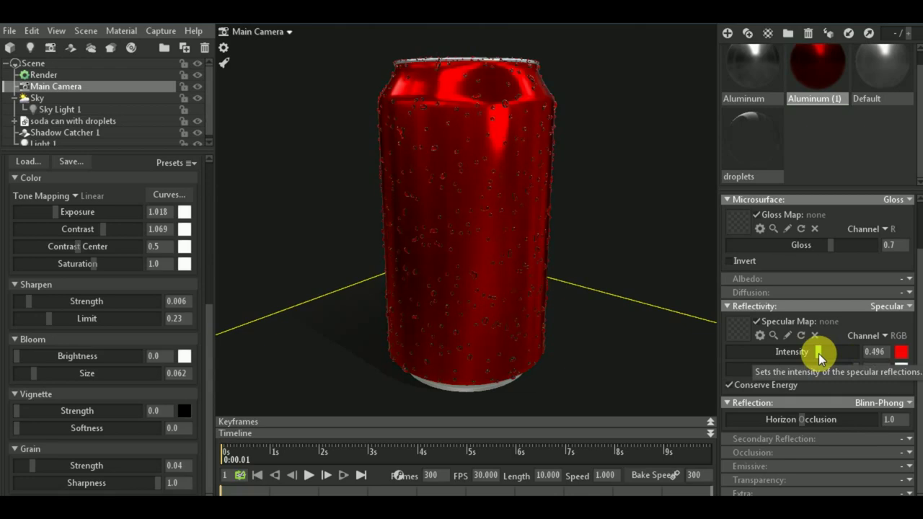
left_click(838, 352)
left_click_drag(839, 352, 886, 365)
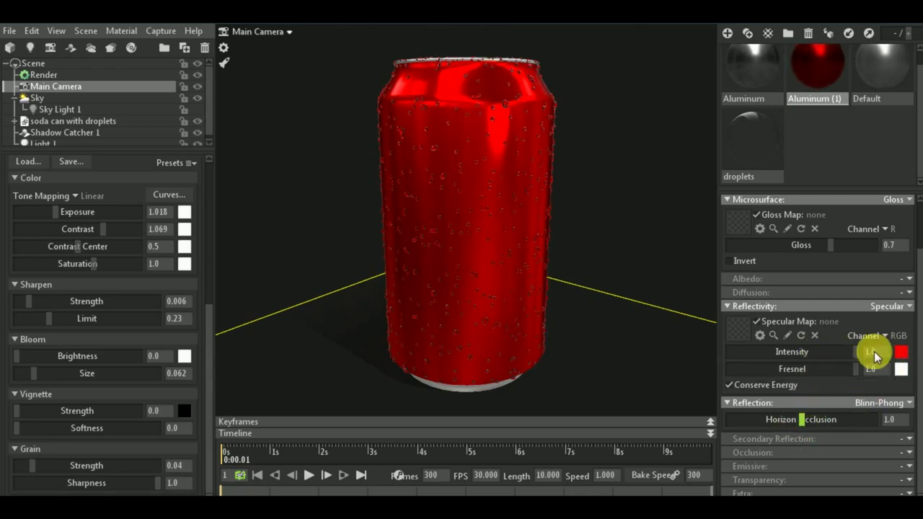
left_click(809, 246)
left_click(837, 245)
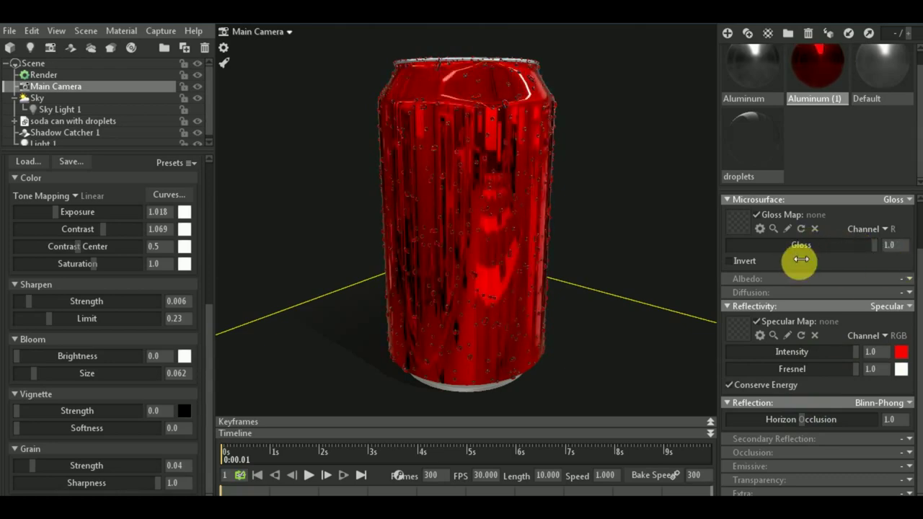
left_click(800, 258)
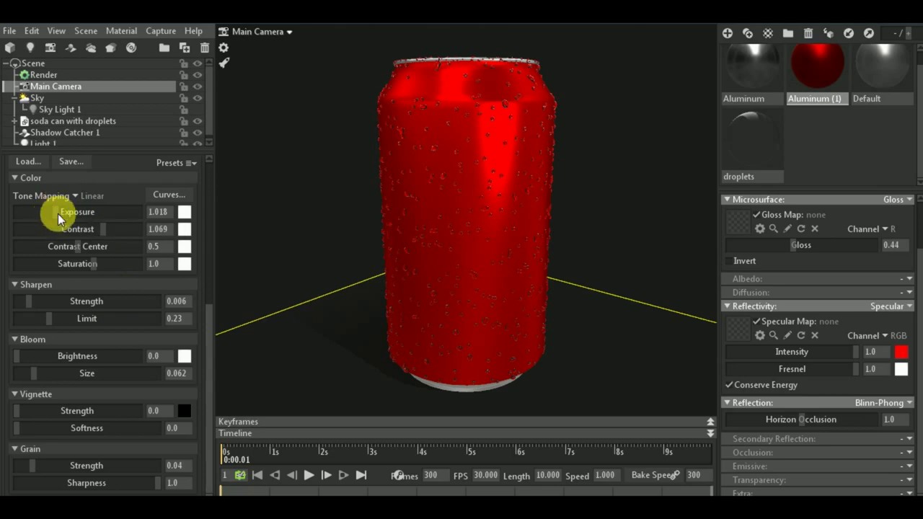
Lower camera exposure to 0.748, set contrast to 1.053, and pull the view back.
left_click_drag(52, 217, 58, 220)
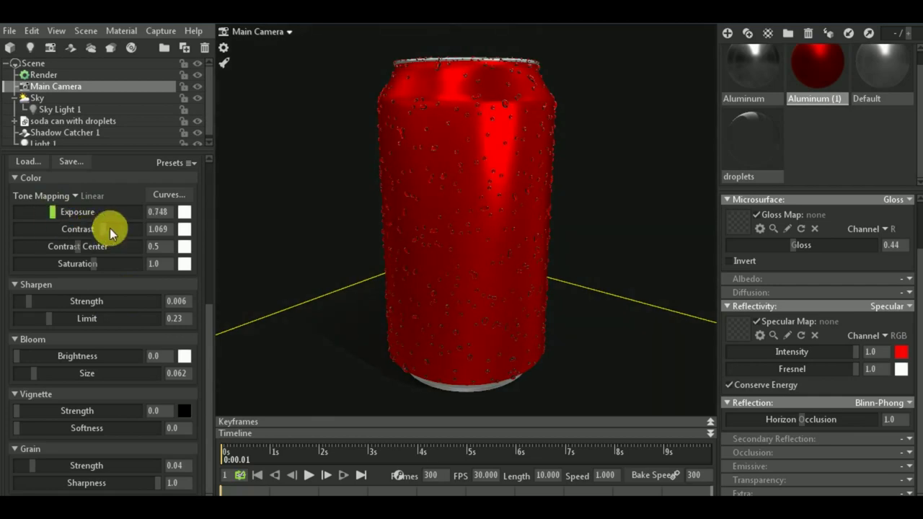
left_click_drag(117, 232, 101, 230)
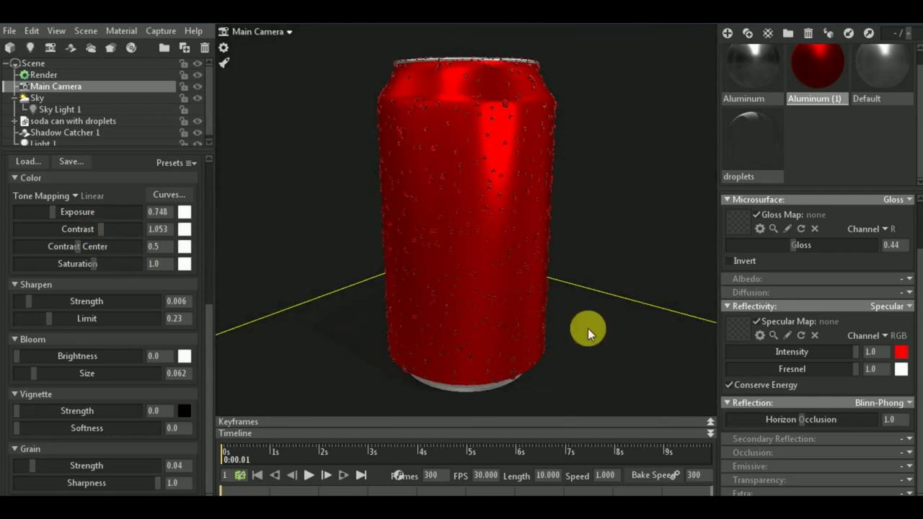
left_click_drag(579, 325, 582, 325)
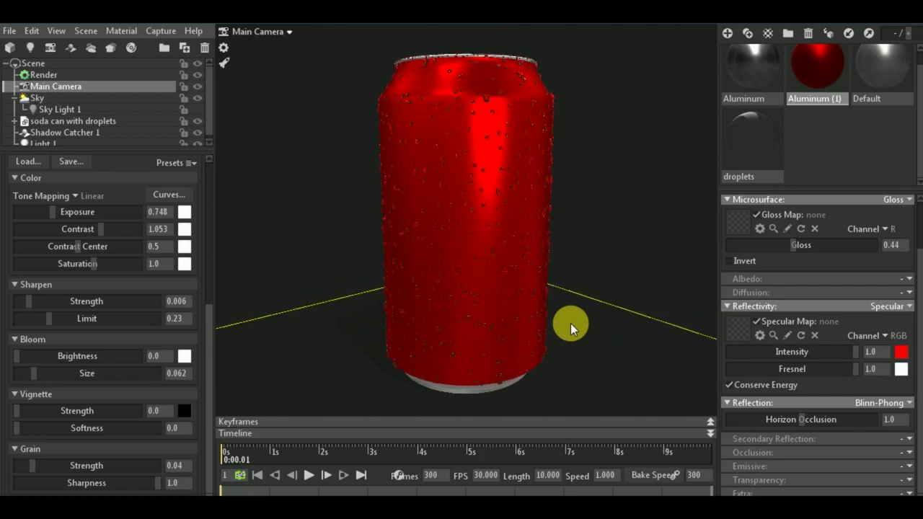
scroll(570, 326, "down", 1)
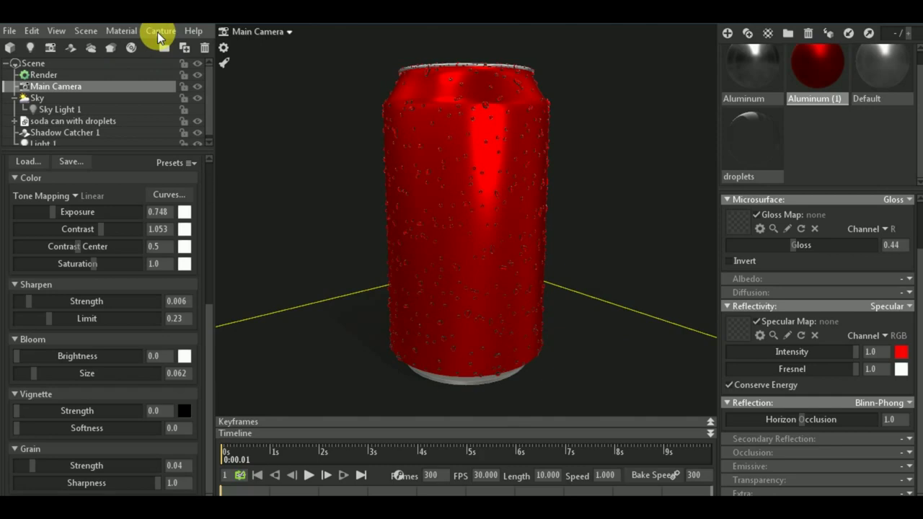
In the Render settings, set Global Illumination Brightness to 1.499.
left_click(90, 74)
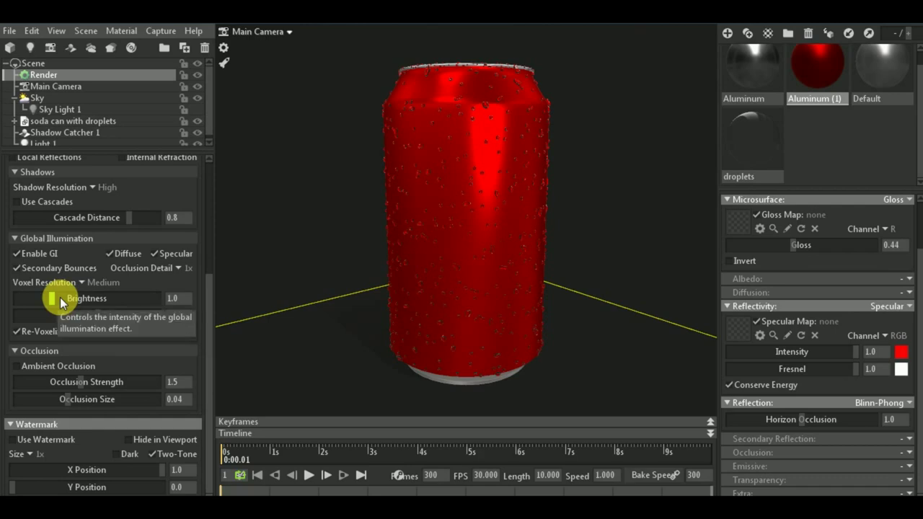
left_click(60, 297)
Set the capture image size to the 2560x1440 preset, then capture a still image of the can.
left_click(160, 30)
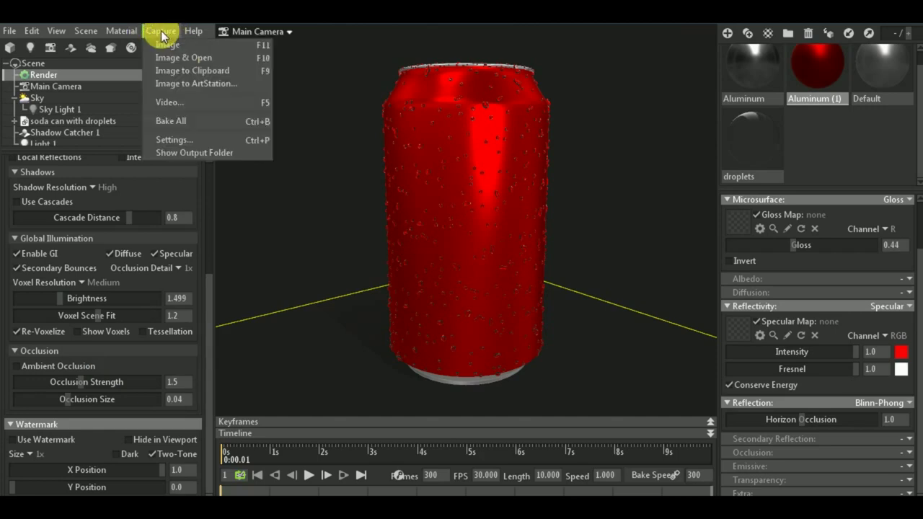
left_click(180, 144)
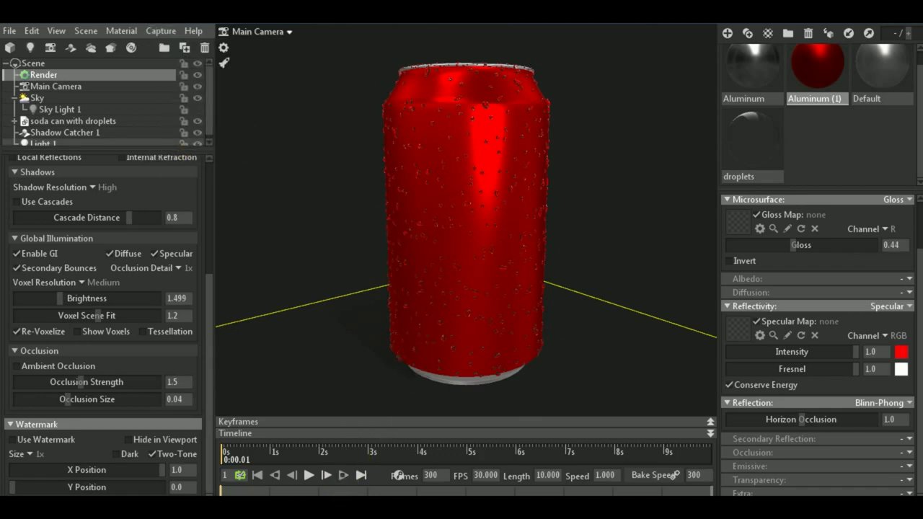
left_click(505, 189)
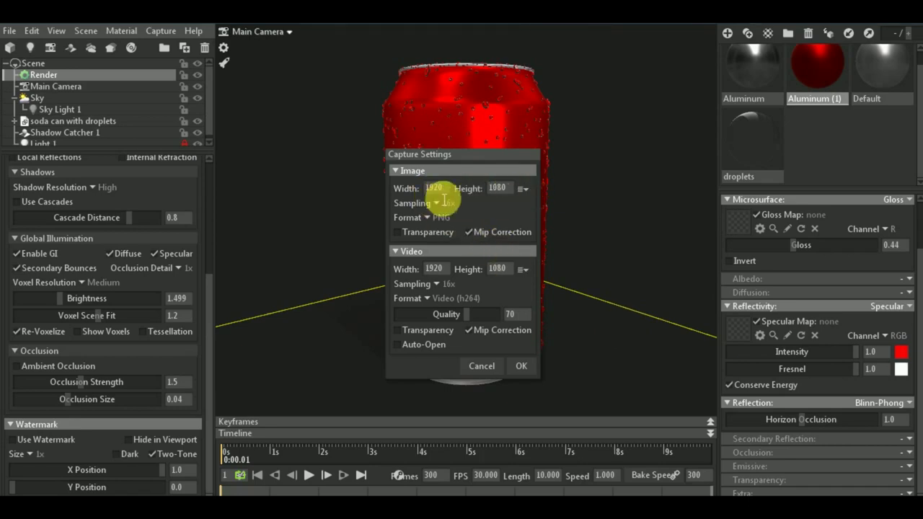
left_click(525, 189)
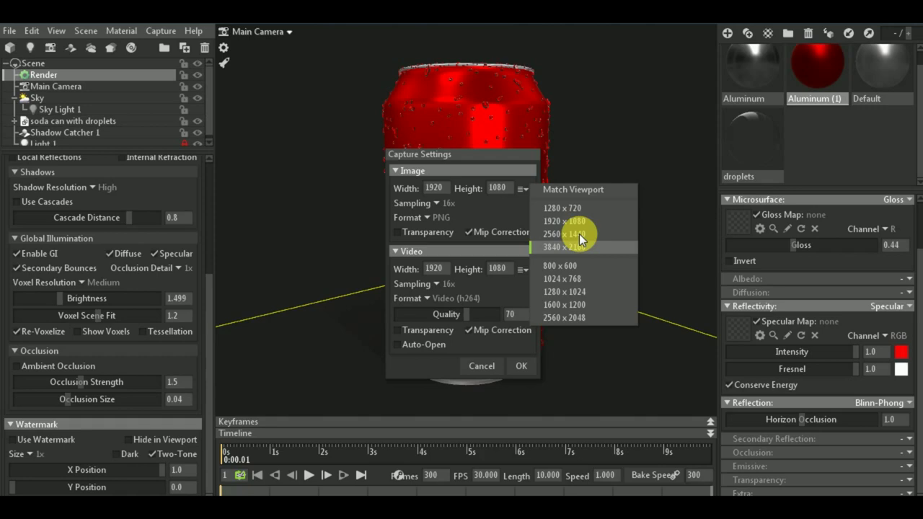
left_click(579, 235)
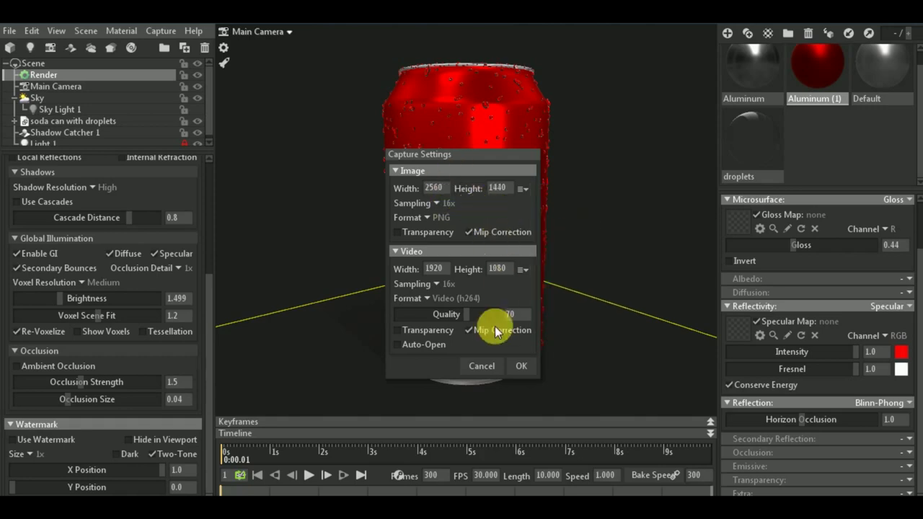
left_click(523, 367)
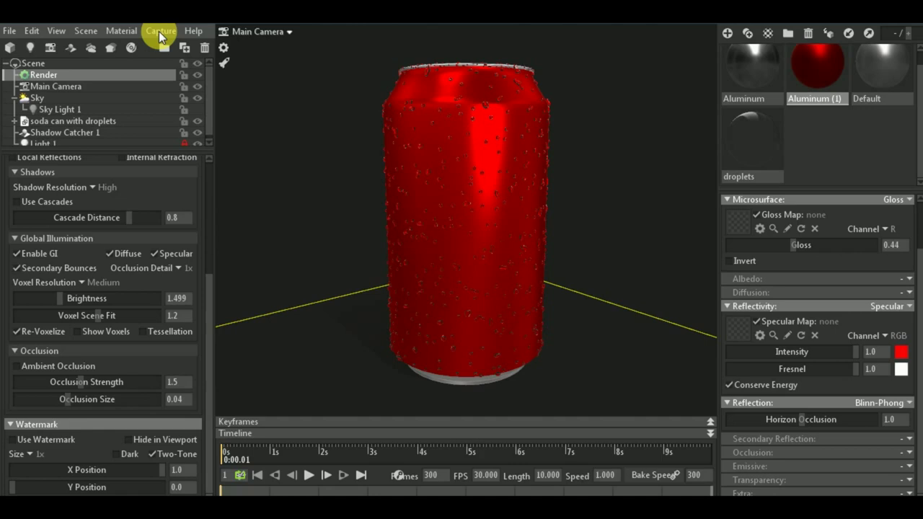
left_click(158, 31)
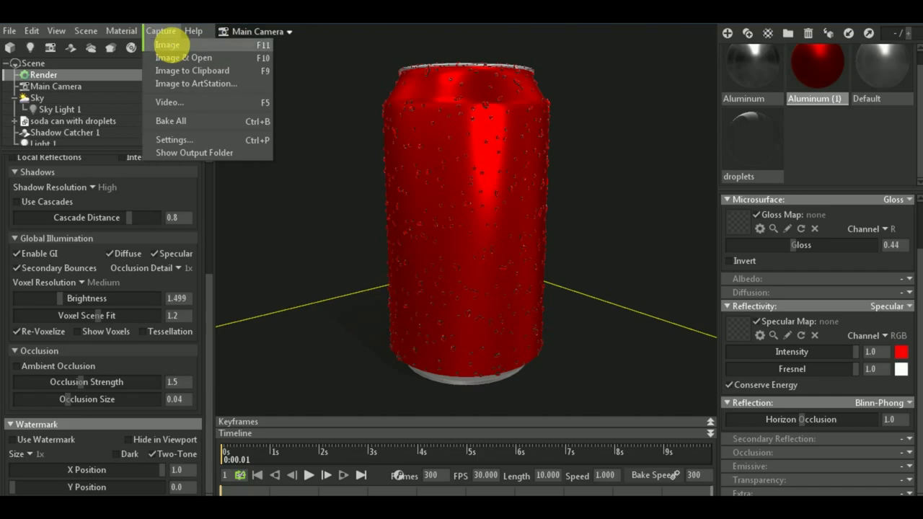
left_click(172, 44)
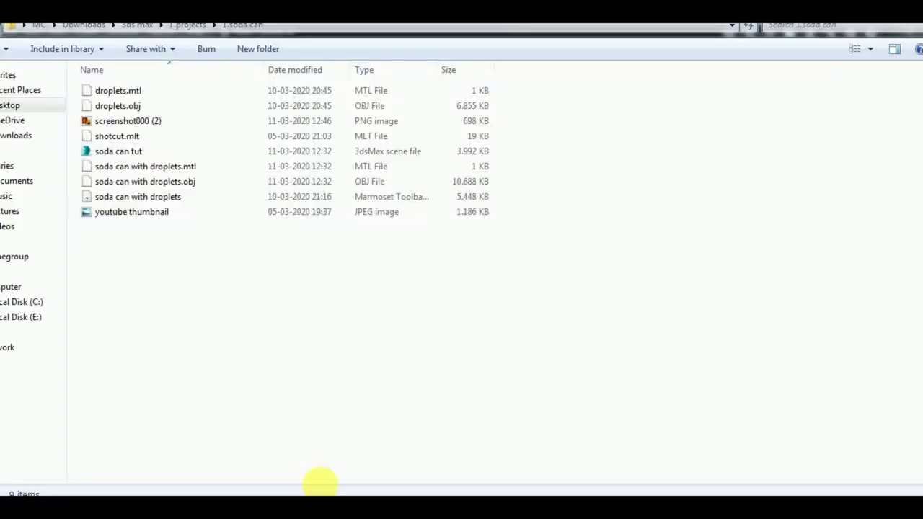
Open screenshot000 (2) in Photo Viewer, zoom in and out on it, then close the viewer.
left_click(172, 122)
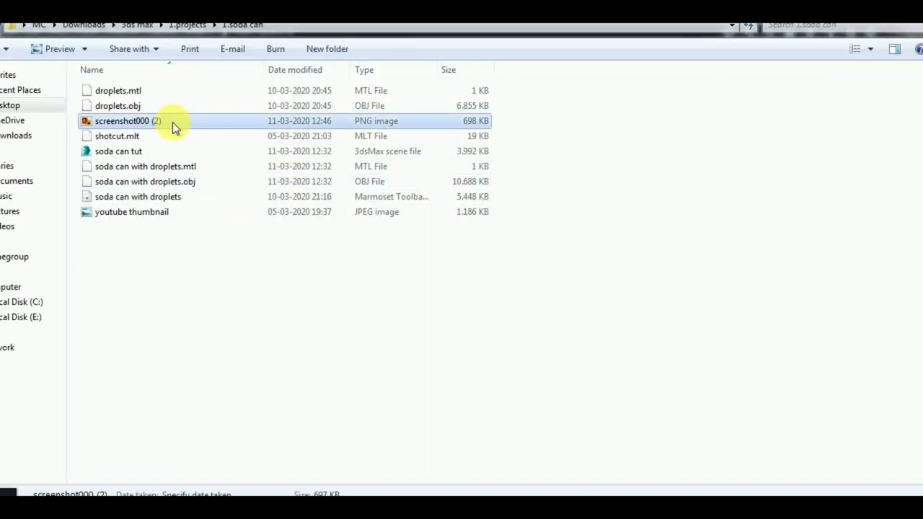
key("Return")
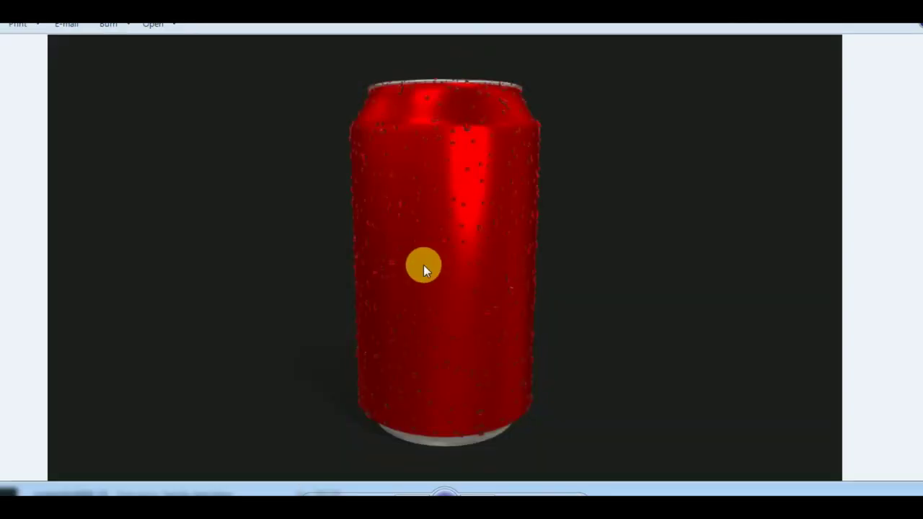
scroll(494, 108, "up", 1)
scroll(498, 110, "up", 2)
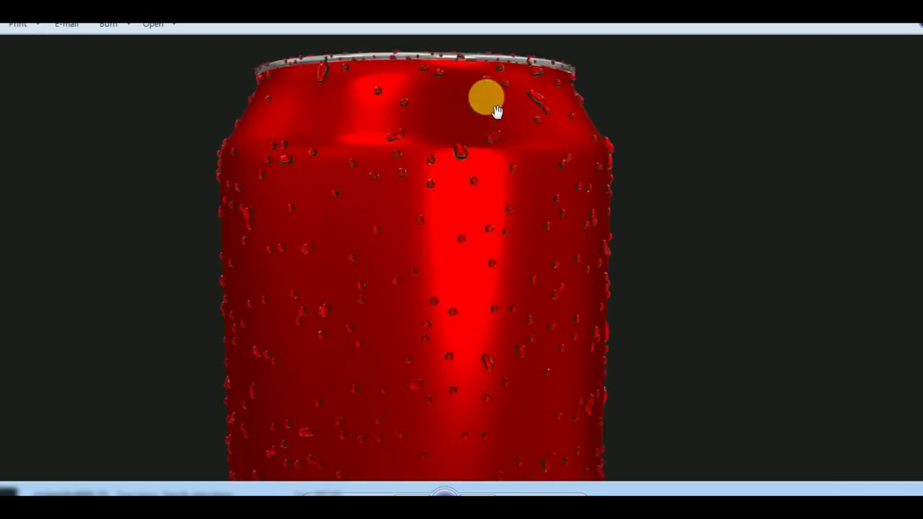
scroll(456, 288, "down", 3)
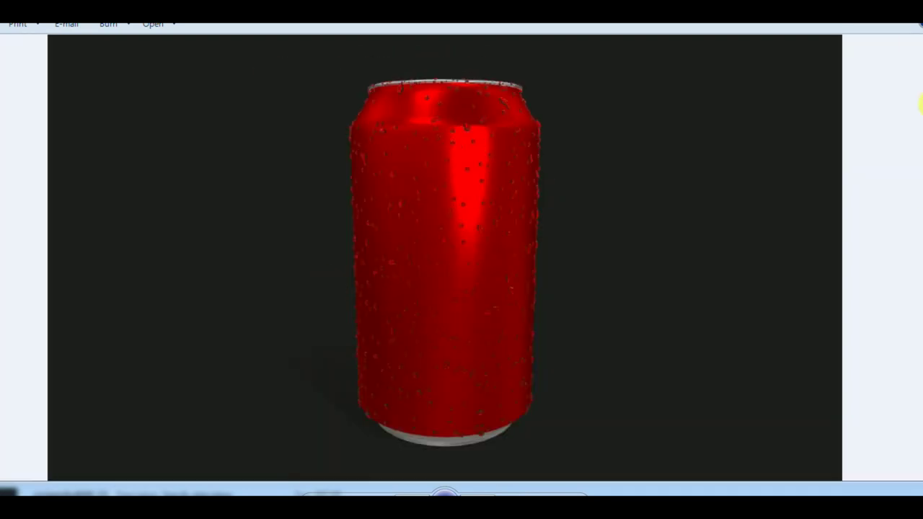
left_click(914, 30)
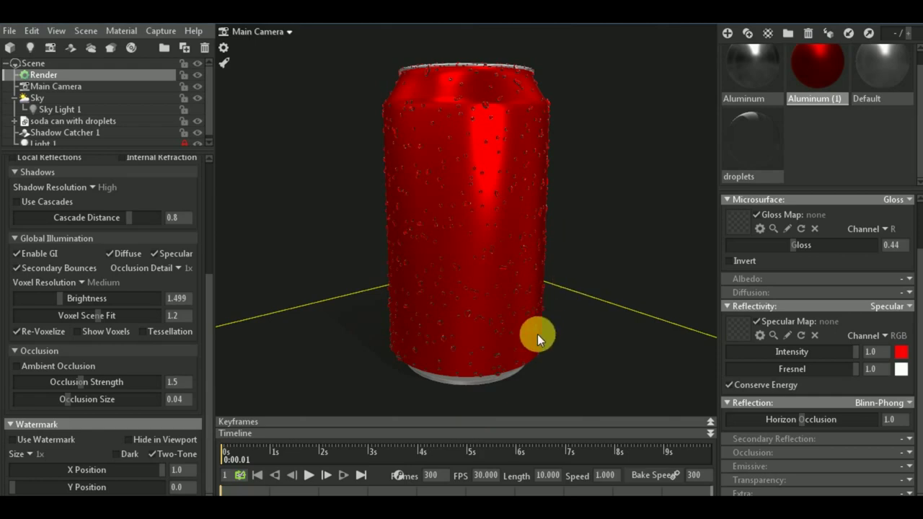
Orbit the camera down to look at the can's silver lid from above.
mouse_move(538, 334)
left_mouse_down()
mouse_move(505, 377)
mouse_move(513, 315)
mouse_move(506, 353)
left_mouse_up()
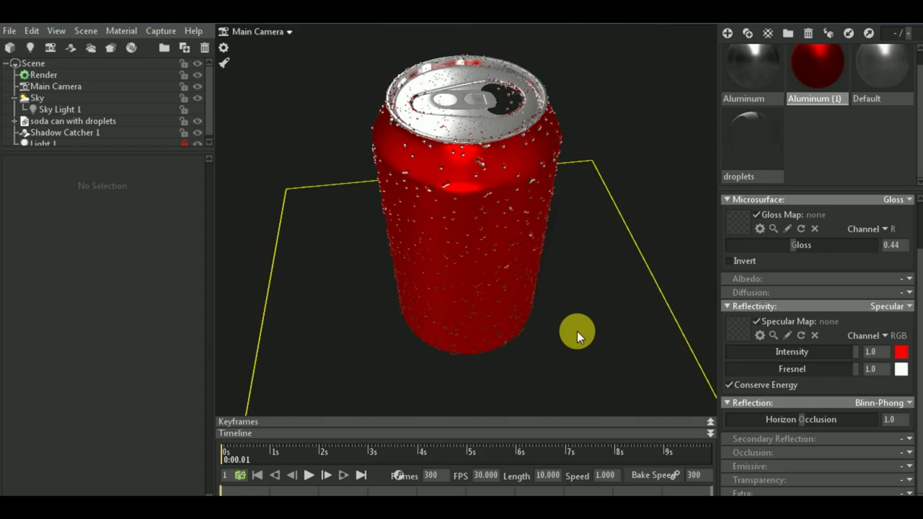
mouse_move(492, 354)
left_mouse_down()
mouse_move(473, 353)
mouse_move(500, 326)
left_mouse_up()
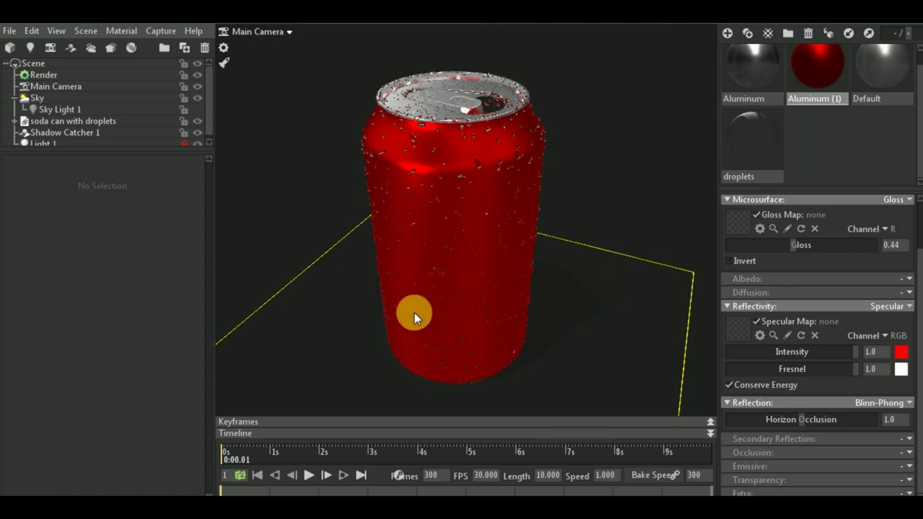
left_click(480, 321)
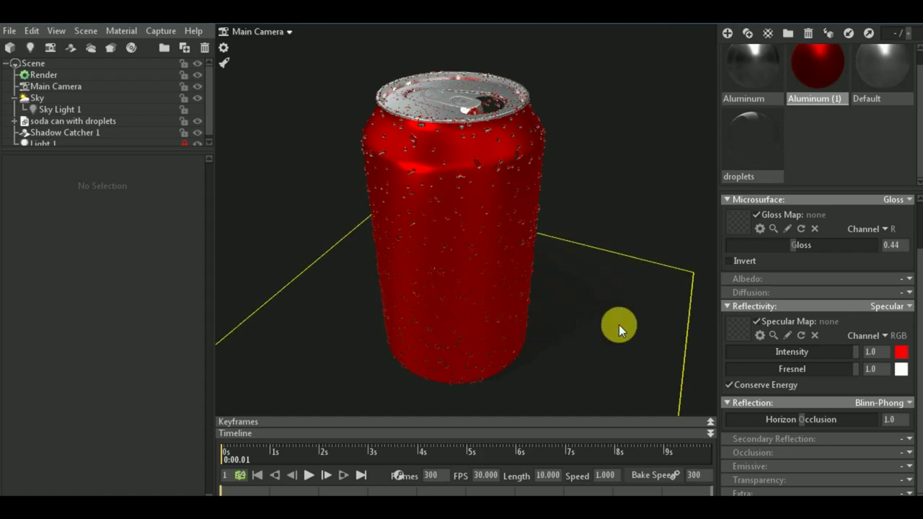
Rotate the sky lighting across the can and select Sky Light 1.
left_click_drag(507, 330, 572, 333, "shift")
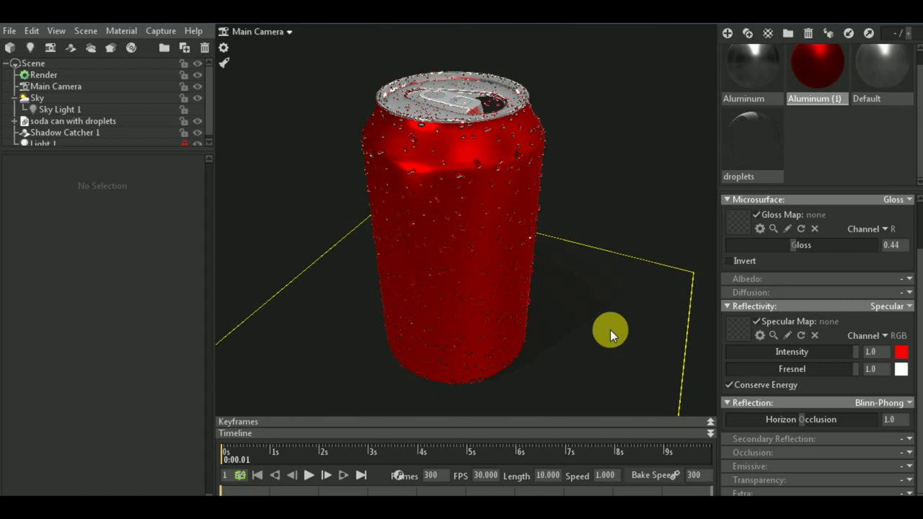
left_click(30, 49)
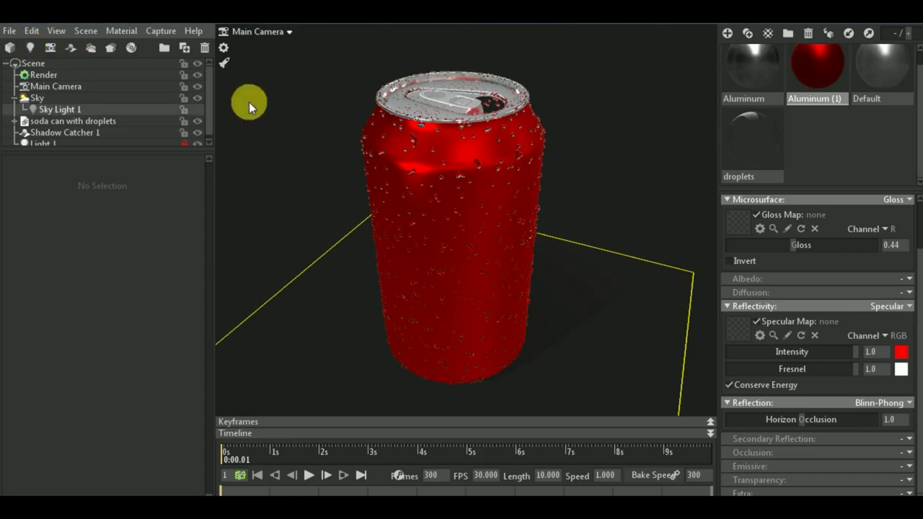
left_click(597, 273)
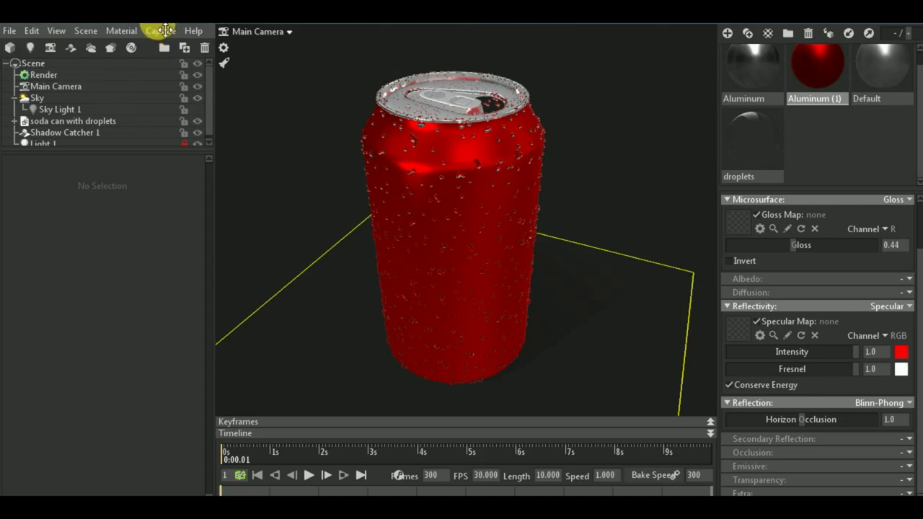
Capture a still image of the close-up shot showing the can's refractive droplets.
left_click(165, 29)
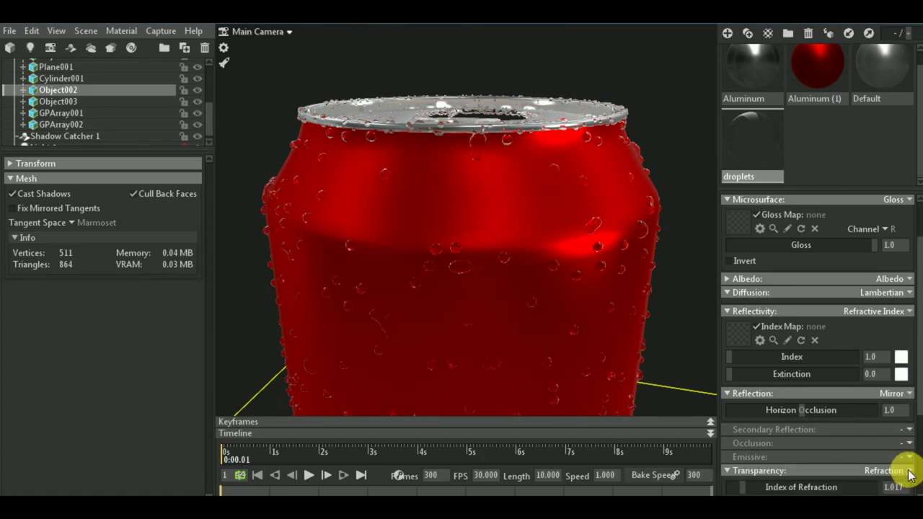
scroll(907, 465, "down", 3)
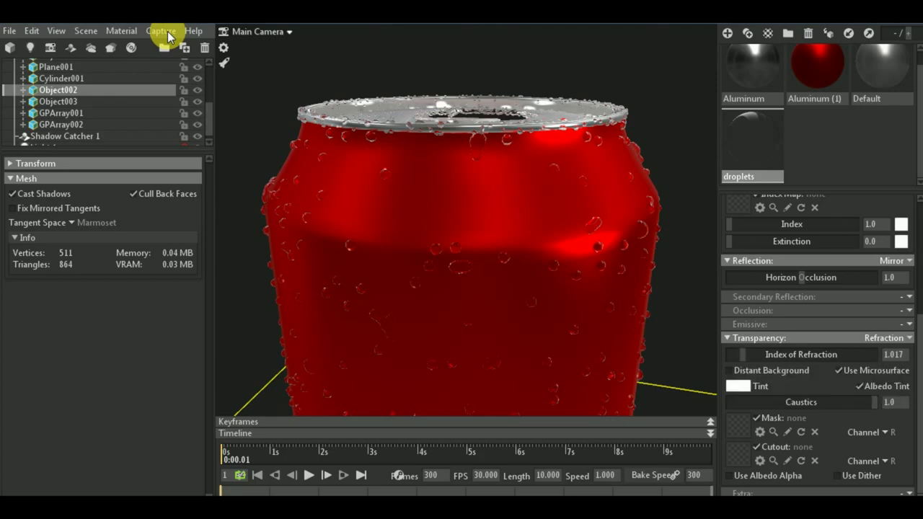
left_click(168, 31)
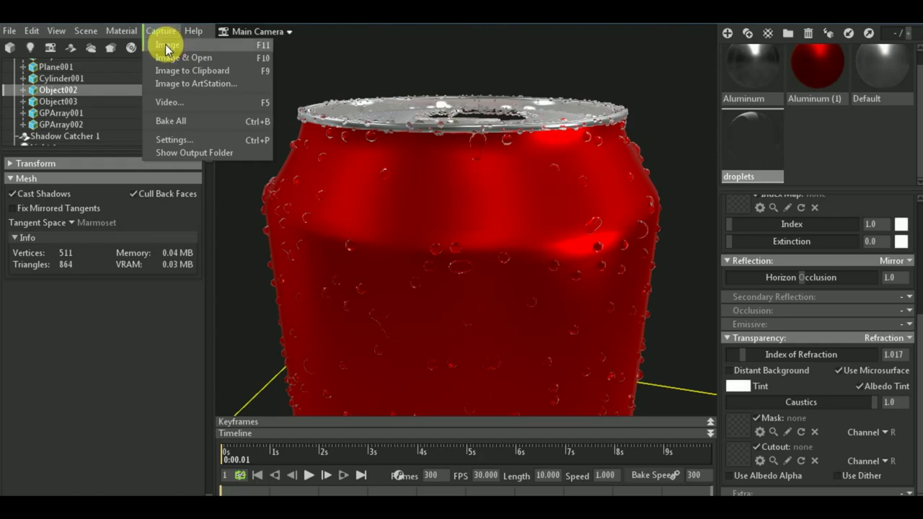
left_click(167, 45)
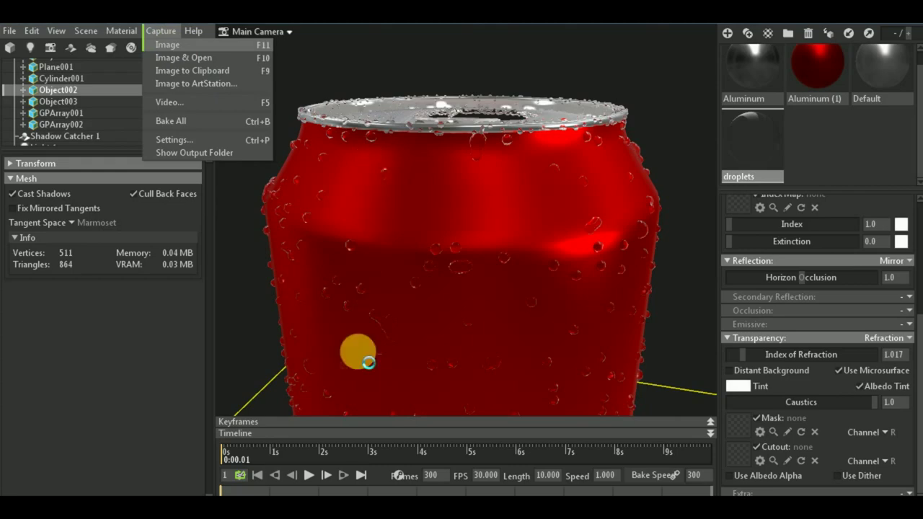